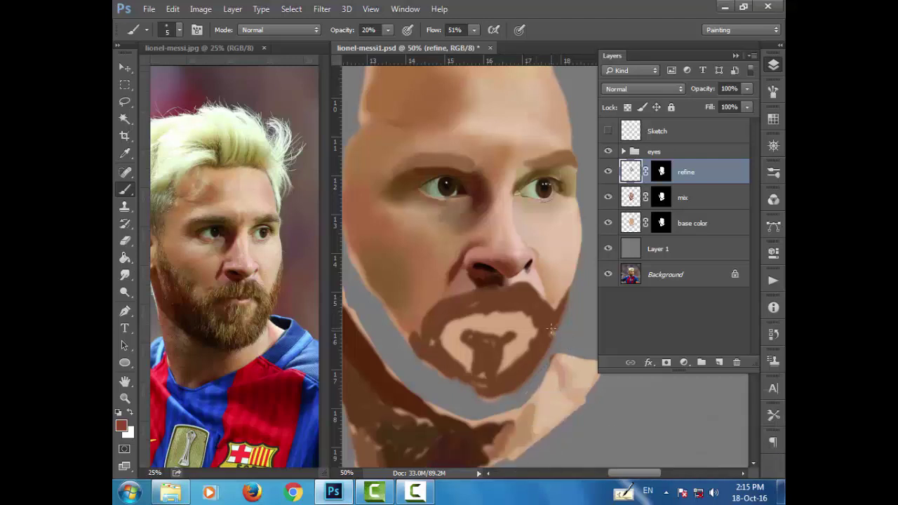
Blend light and darker sampled skin tones under the eyes and beside the nose at brush sizes 15–20.
scroll(551, 328, up, 2)
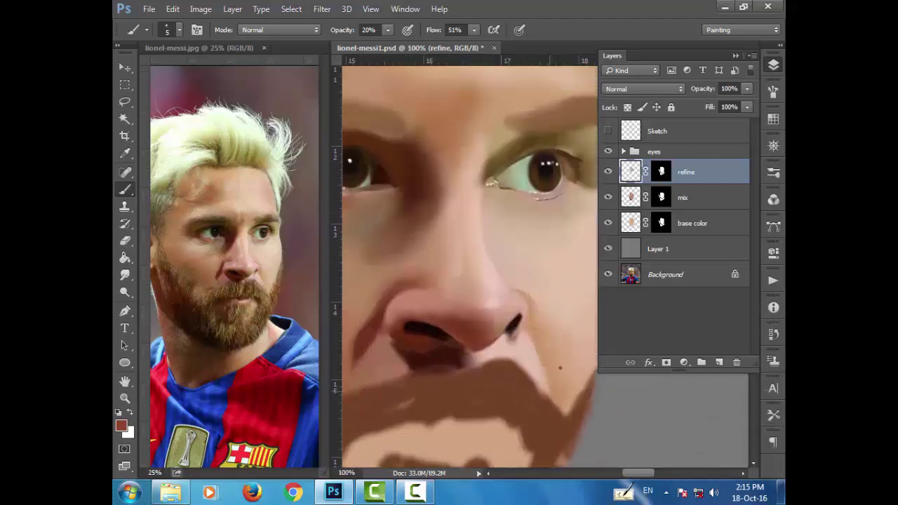
drag(640, 478, 631, 475)
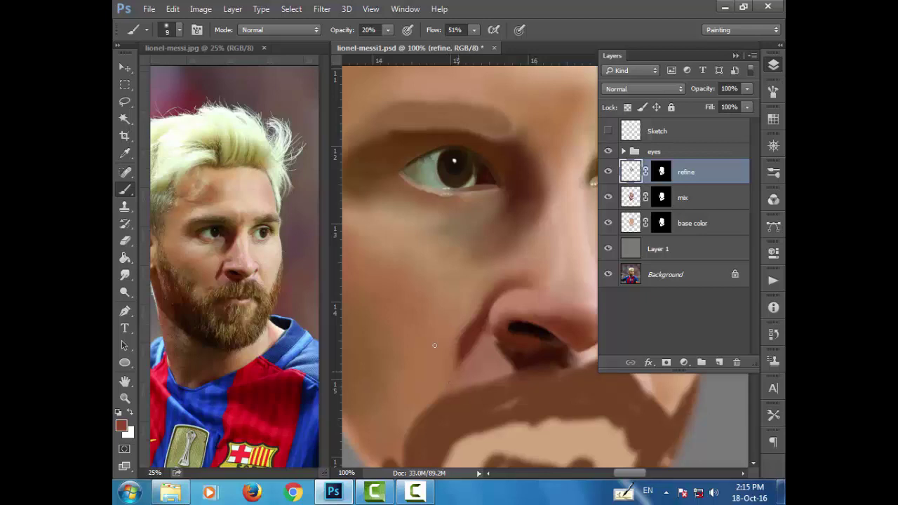
key(bracketright)
click(180, 30)
alt+click(484, 286)
alt+click(493, 234)
key(bracketleft)
drag(621, 473, 635, 477)
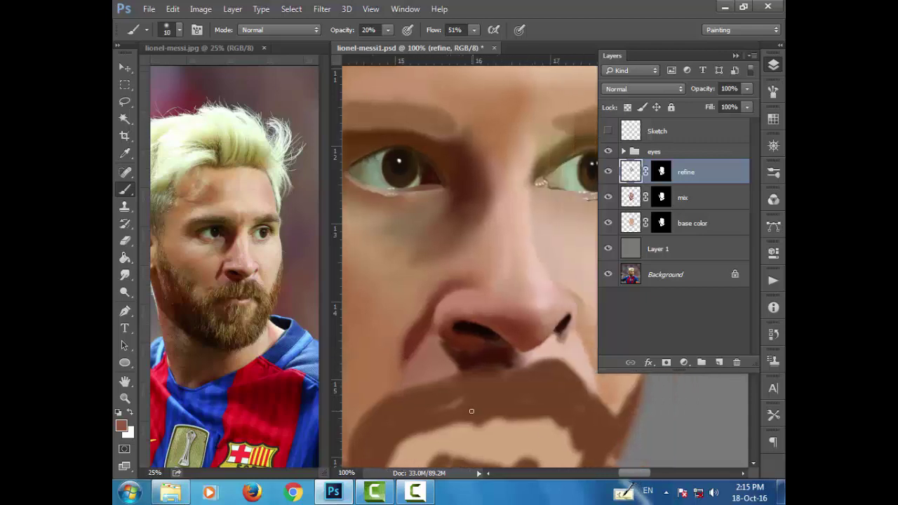
alt+click(413, 372)
key(bracketright)
Shade the nostril opening with near-black and dark reddish-brown using a size 10 brush.
scroll(478, 395, up, 1)
scroll(484, 414, down, 3)
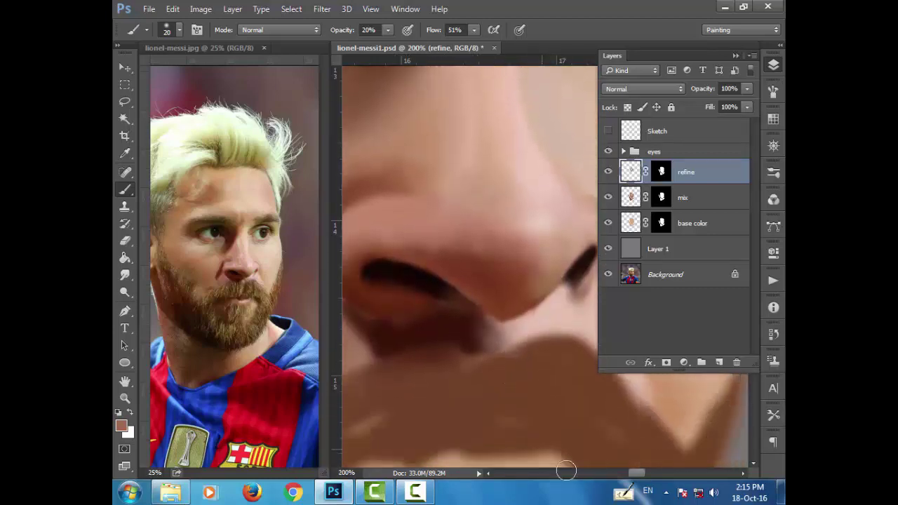
drag(635, 473, 634, 474)
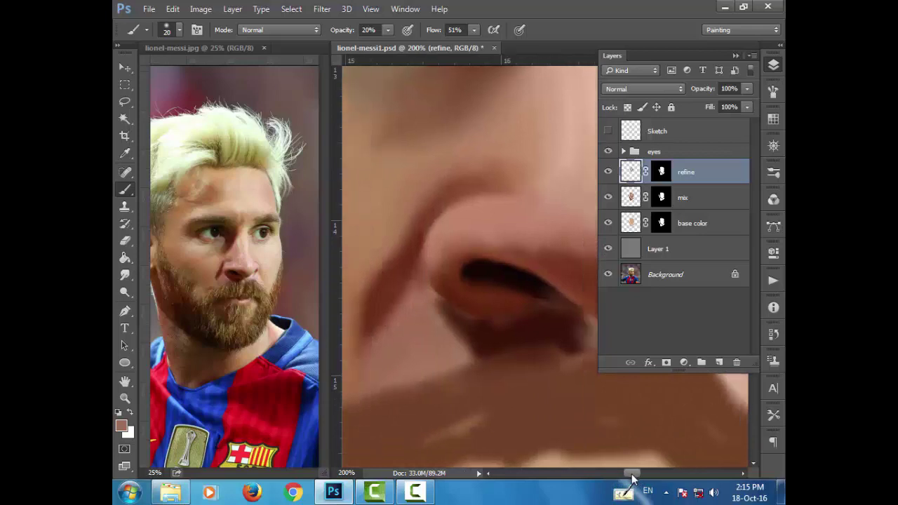
alt+click(457, 298)
key(bracketleft)
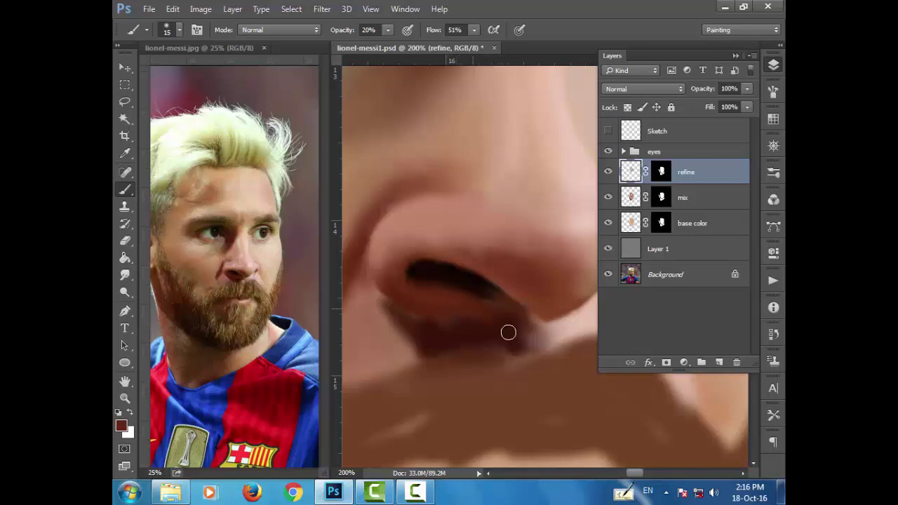
key(bracketleft)
key(bracketleft)
key(bracketleft)
key(bracketleft)
alt+click(484, 275)
alt+click(410, 283)
Blend lighter skin tones and darker reddish-browns around the nostril.
key(alt)
alt+click(384, 260)
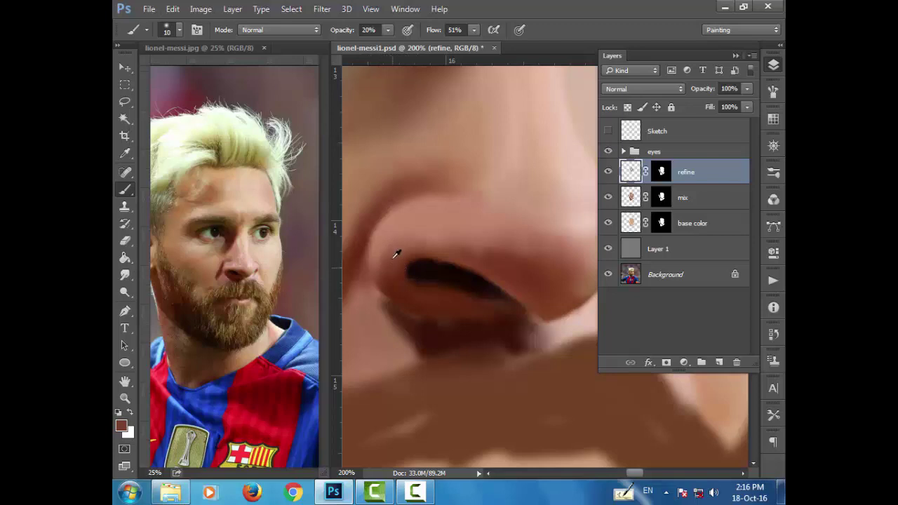
alt+click(391, 255)
alt+click(395, 249)
alt+click(465, 253)
alt+click(480, 247)
alt+click(475, 240)
alt+click(482, 244)
alt+click(498, 258)
Lower brush opacity to 8% and soften the nostril with pinkish and darker browns.
click(343, 31)
text(8)
key(Return)
alt+click(475, 241)
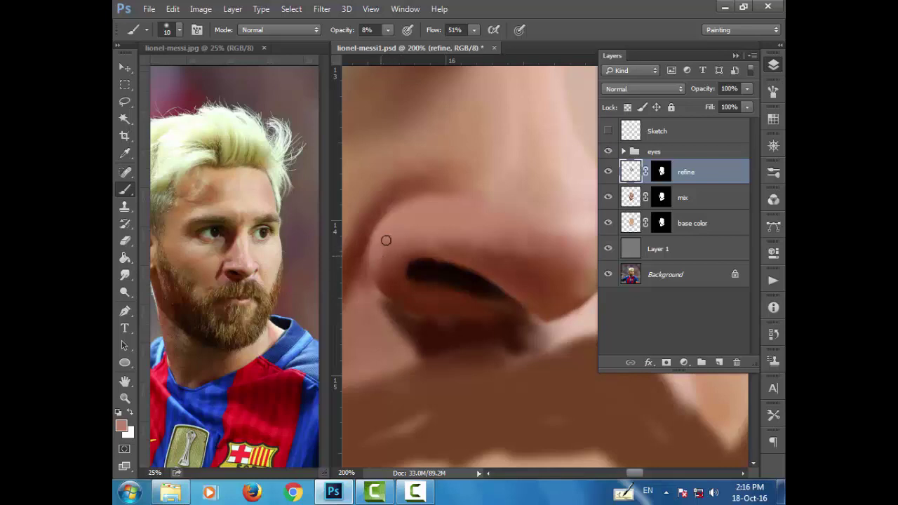
alt+click(393, 251)
alt+click(391, 279)
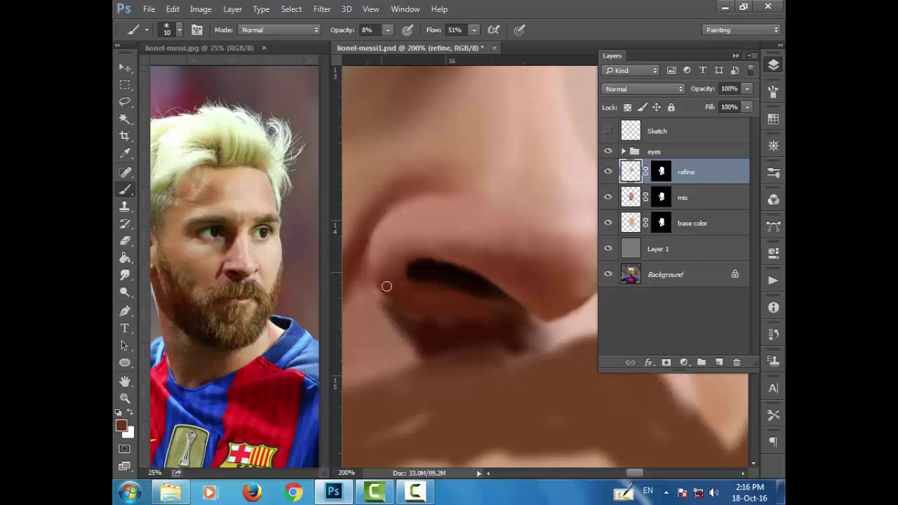
alt+click(422, 333)
At 15% opacity and brush size 8, refine the nostril edge with reddish browns.
drag(340, 31, 344, 34)
key(bracketleft)
key(bracketleft)
alt+click(389, 296)
alt+click(385, 304)
alt+click(395, 296)
Shade the nostril's underside with lighter and dark browns at brush size 10.
scroll(445, 321, down, 1)
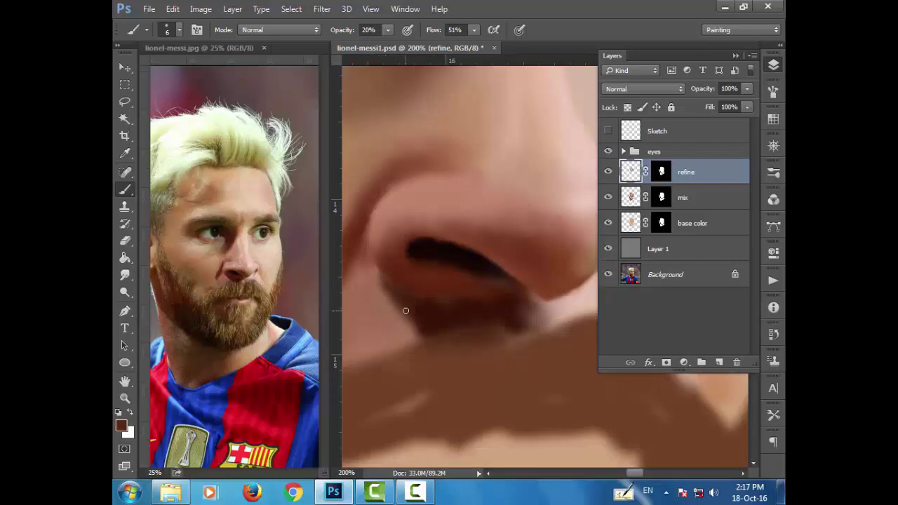
key(bracketright)
key(bracketright)
alt+click(406, 310)
alt+click(417, 317)
alt+click(432, 292)
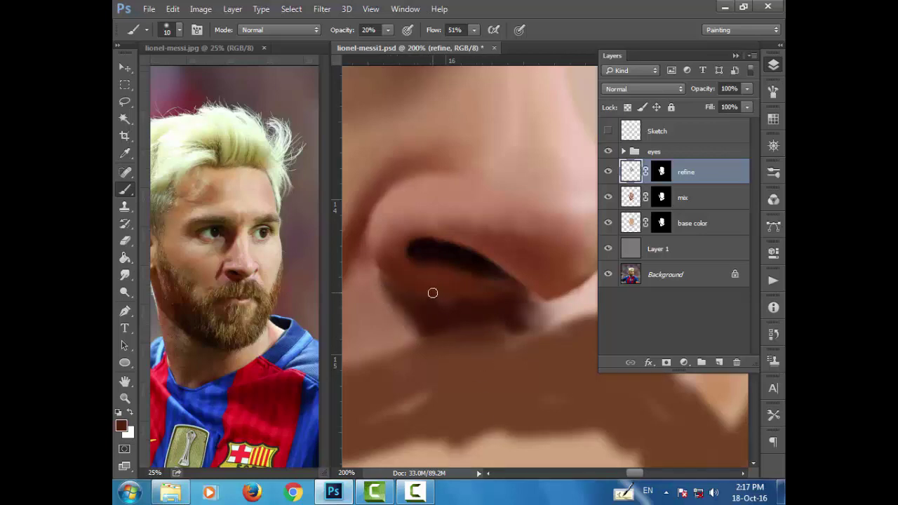
alt+click(477, 305)
Drop brush opacity to about 3% and faintly shade the skin below the nose.
drag(634, 473, 638, 472)
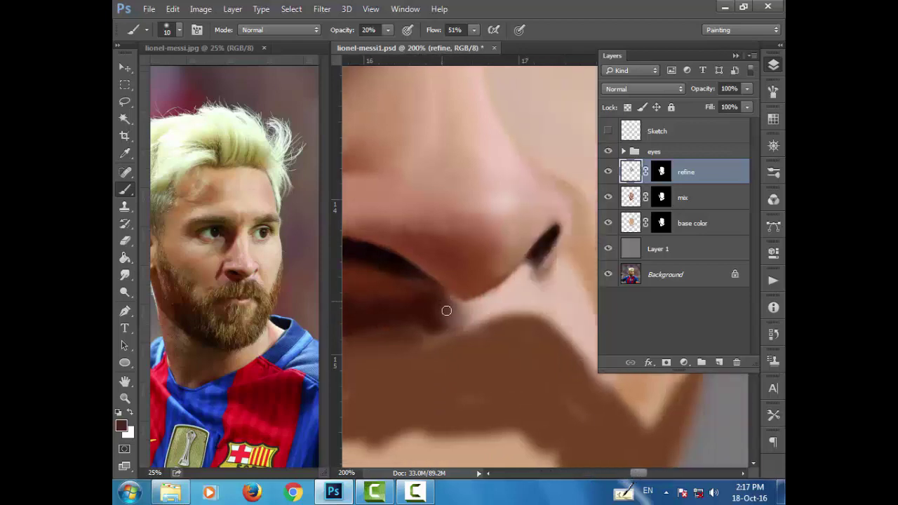
drag(344, 31, 336, 36)
drag(443, 310, 449, 307)
alt+click(470, 305)
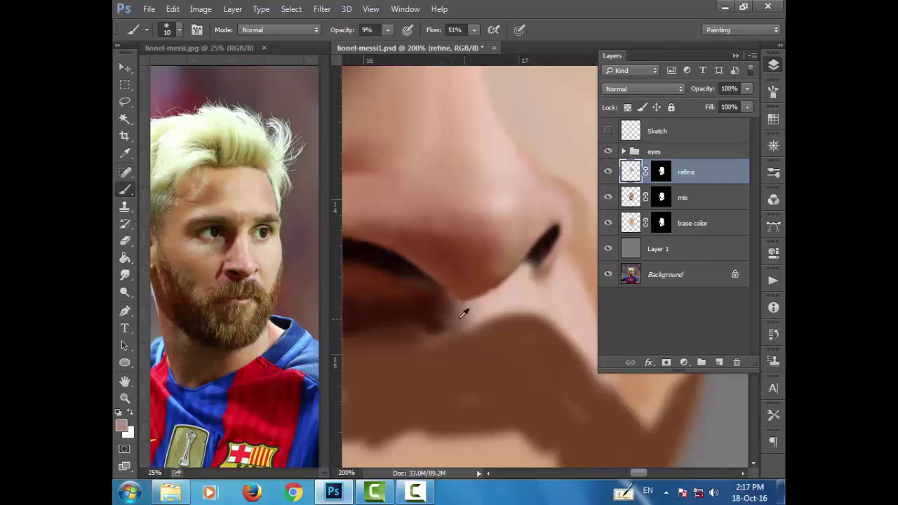
alt+click(461, 318)
alt+click(455, 308)
alt+click(448, 294)
alt+click(456, 309)
Paint a faint pink stroke along the lower nose edge with a size 9 brush.
alt+click(251, 270)
alt+click(469, 302)
key(bracketleft)
key(bracketleft)
key(bracketleft)
alt+click(506, 276)
alt+click(489, 299)
drag(488, 296, 505, 282)
Raise opacity to 17% and blend dark and greyish browns beneath the nose.
drag(339, 35, 343, 35)
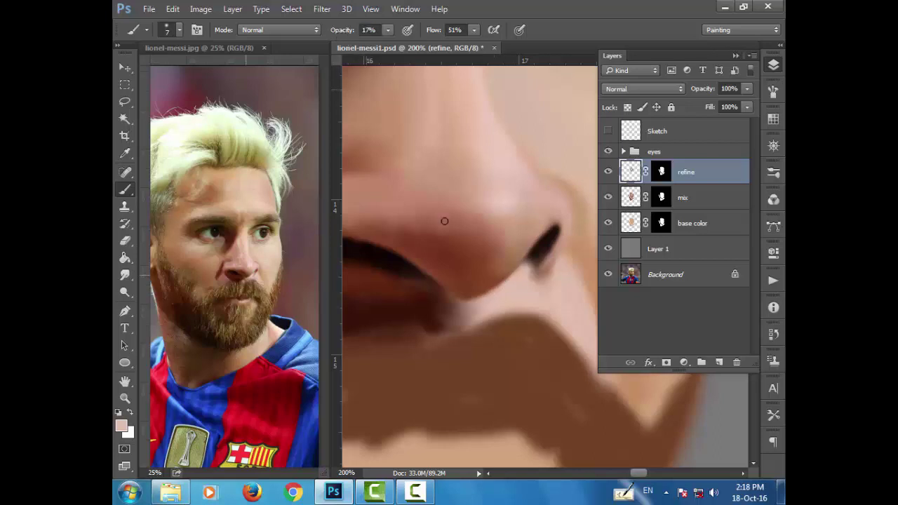
alt+click(498, 281)
alt+click(461, 297)
alt+click(444, 298)
alt+click(457, 300)
Extend the nostril shadow with faint strokes at 10% opacity and brush sizes 7–10.
key(bracketright)
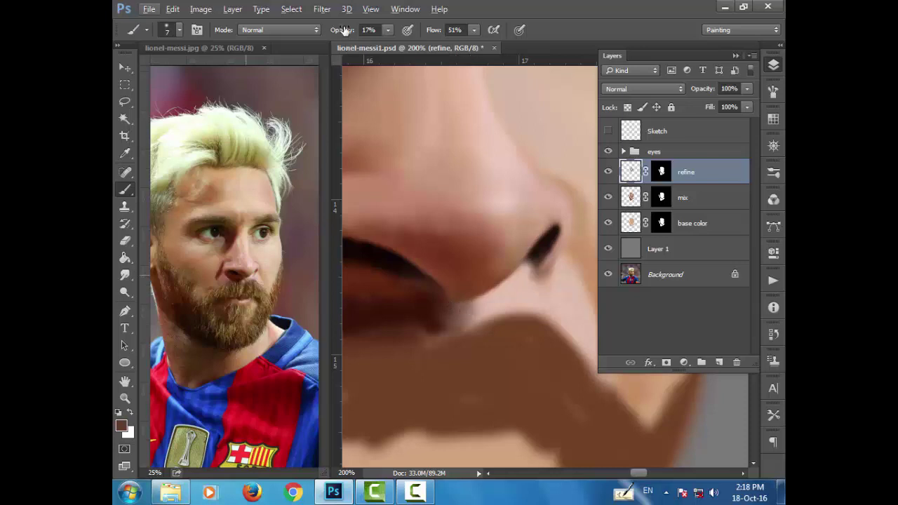
key(1)
key(bracketright)
key(bracketright)
alt+click(430, 308)
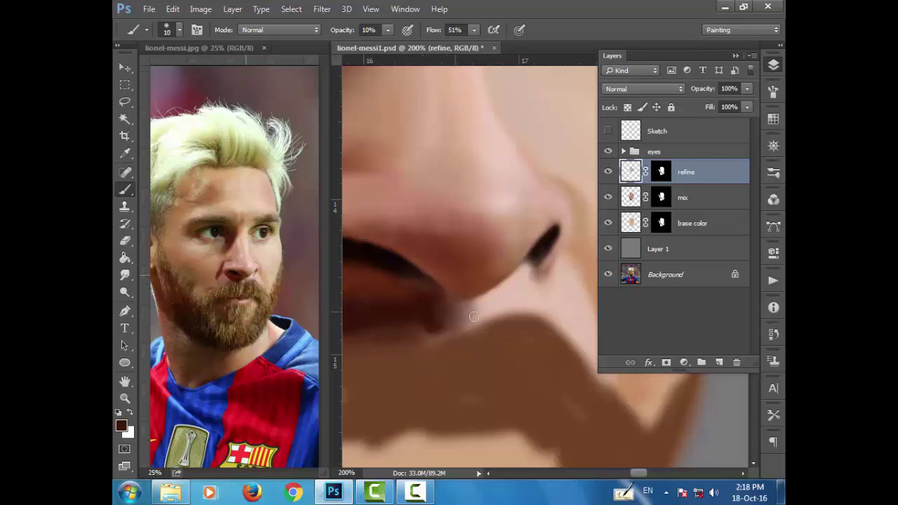
alt+click(511, 287)
alt+click(563, 242)
key(bracketleft)
key(bracketleft)
key(bracketleft)
drag(542, 268, 537, 276)
click(240, 272)
Zoom the reference photo to 100% on the nose and set the foreground to a deeper reddish-brown.
scroll(242, 283, up, 3)
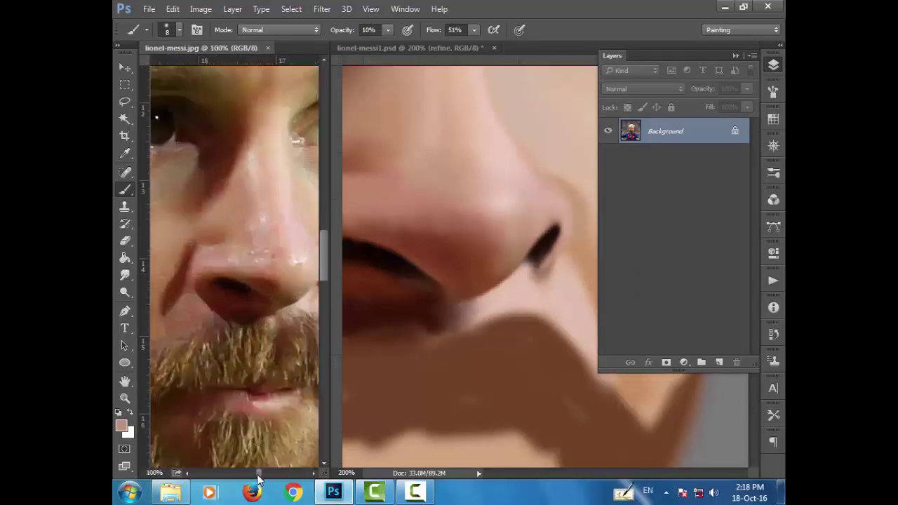
drag(258, 473, 263, 474)
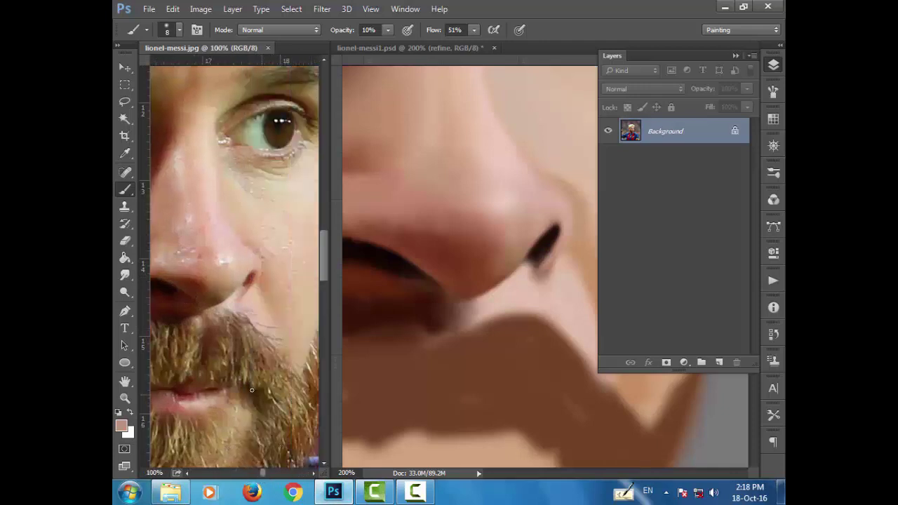
alt+click(397, 292)
click(117, 425)
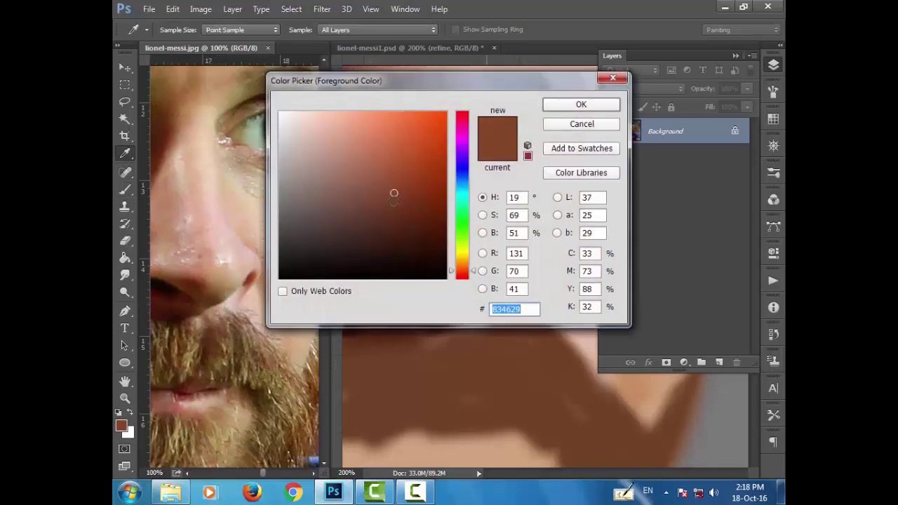
click(397, 205)
click(565, 128)
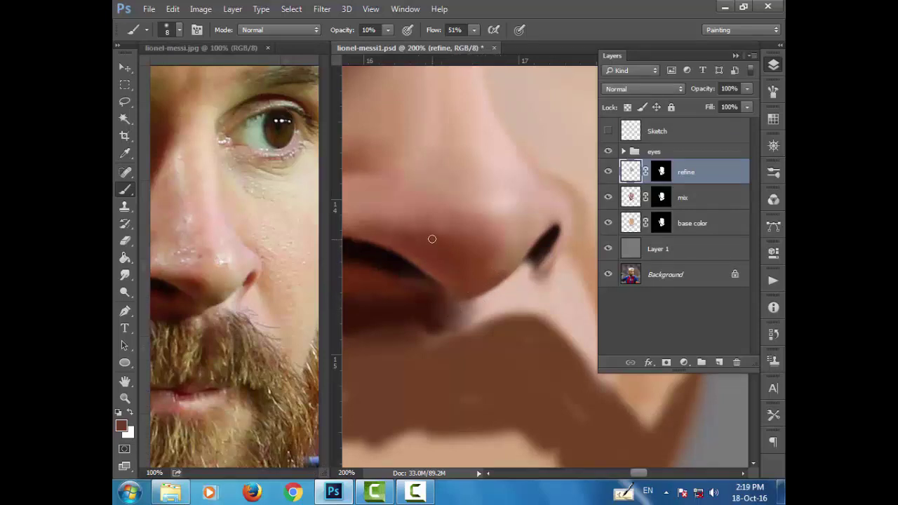
With a size 20 brush, lay light pink and reddish-brown tones on the nose bridge.
key(bracketright)
key(bracketright)
key(bracketright)
scroll(441, 279, up, 1)
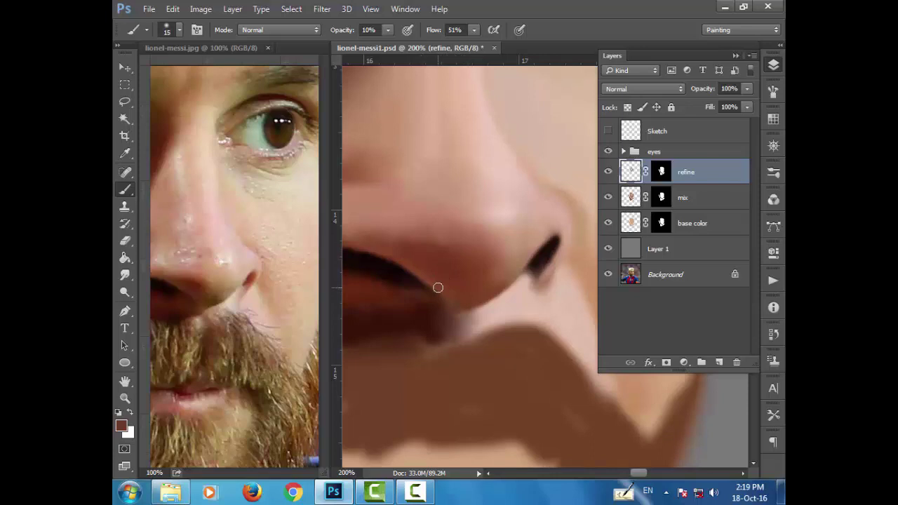
alt+click(204, 268)
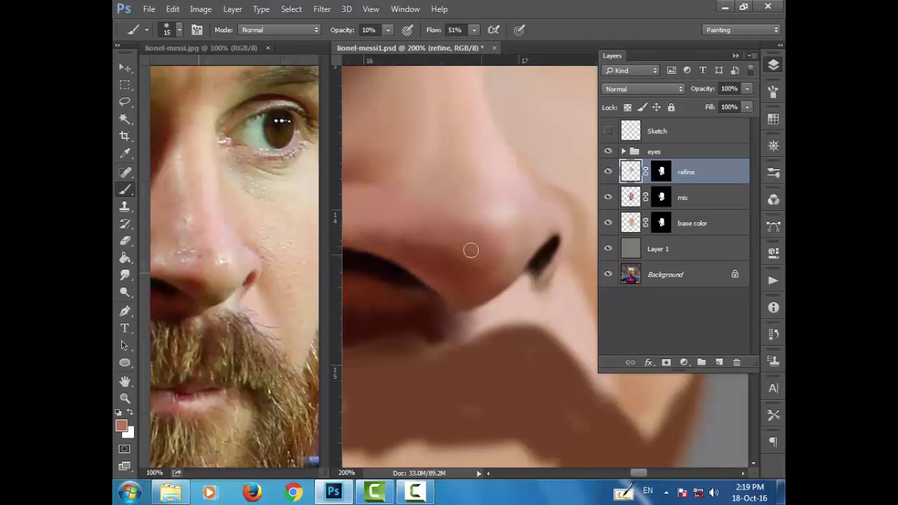
alt+click(452, 250)
alt+click(413, 243)
alt+click(422, 219)
alt+click(426, 209)
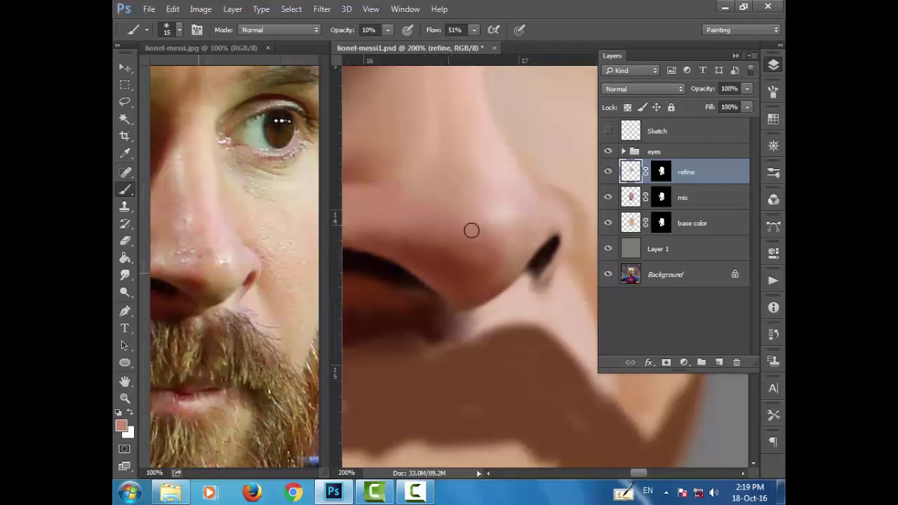
alt+click(451, 250)
Blend a faint stroke across the nose using pinks sampled from the reference nose.
alt+click(234, 271)
alt+click(212, 254)
alt+click(480, 243)
drag(474, 261, 438, 250)
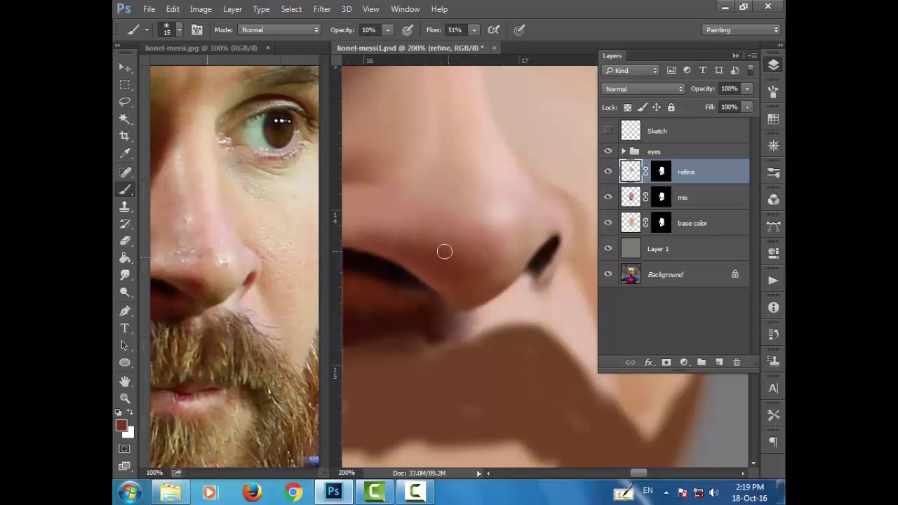
alt+click(409, 233)
alt+click(374, 226)
Lighten and shade the left nostril rim with sampled pinks and darker browns.
scroll(527, 350, up, 1)
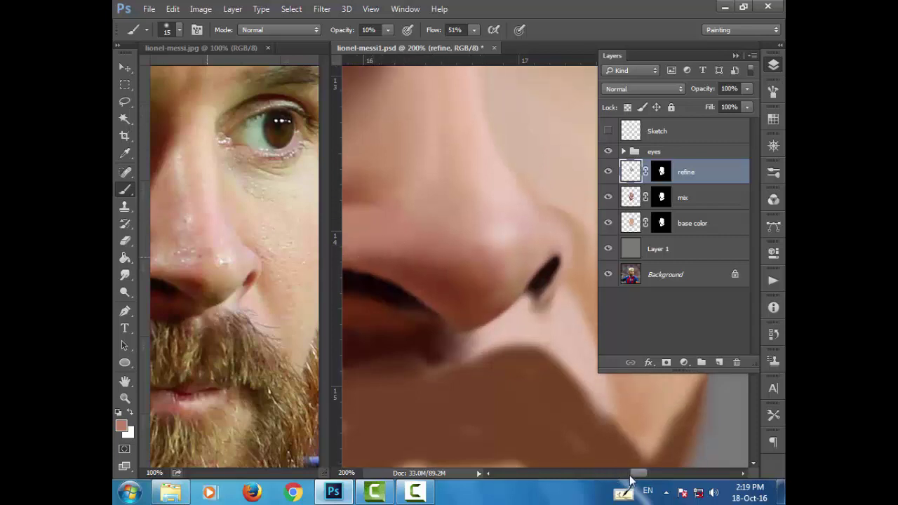
scroll(630, 480, left, 3)
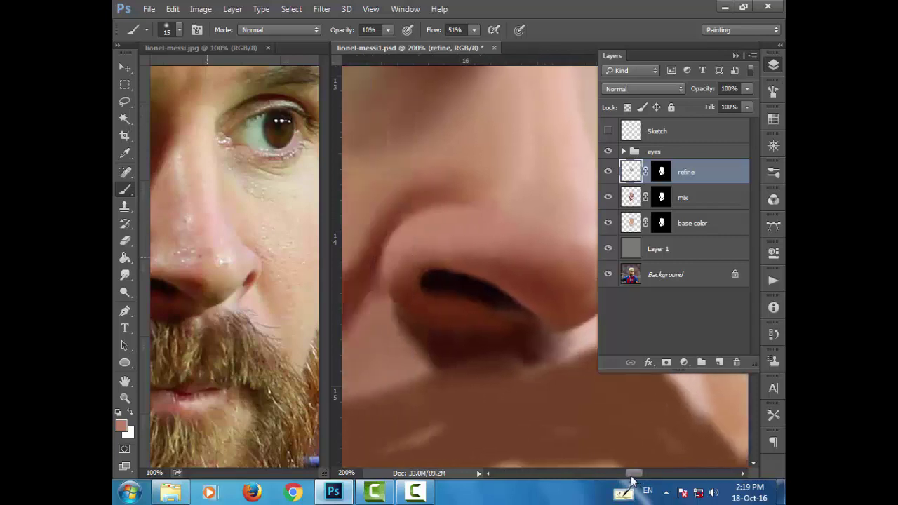
alt+click(421, 243)
drag(397, 261, 414, 280)
alt+click(417, 261)
mouse_move(392, 252)
mouse_down()
mouse_move(393, 275)
mouse_move(395, 255)
mouse_up()
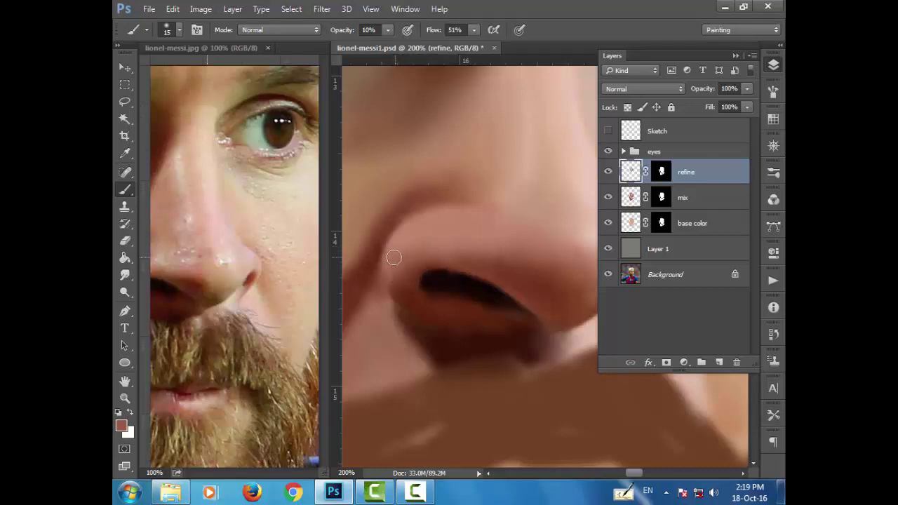
alt+click(432, 236)
alt+click(421, 250)
alt+click(404, 289)
alt+click(164, 253)
Make the portrait the working document and set the foreground to a lighter, warmer skin tone.
click(273, 477)
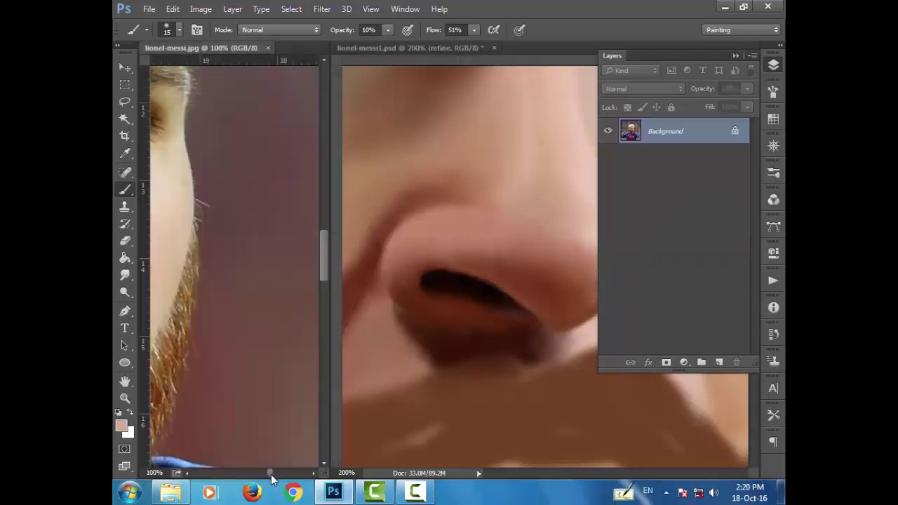
drag(268, 474, 256, 474)
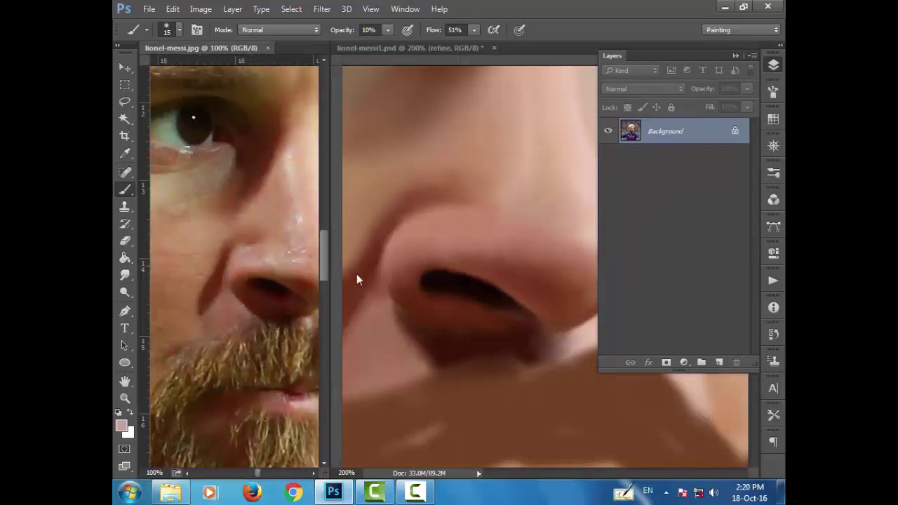
click(425, 240)
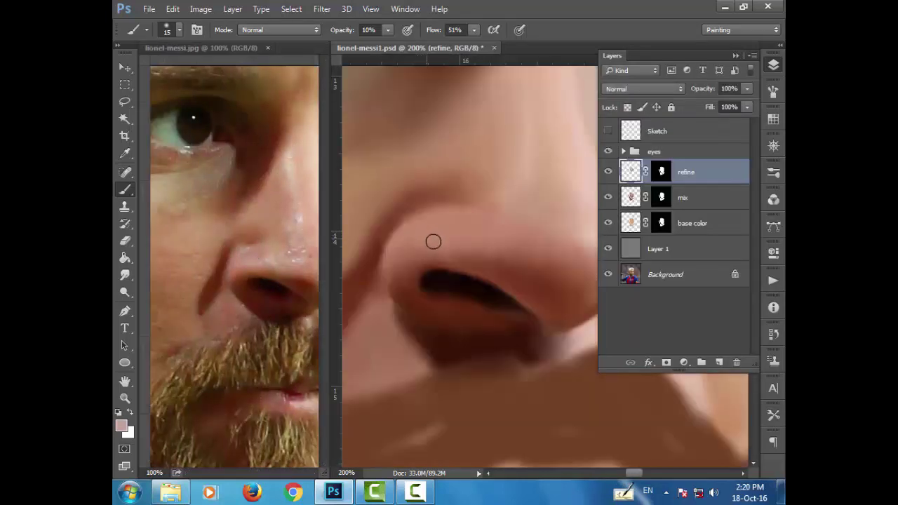
click(123, 427)
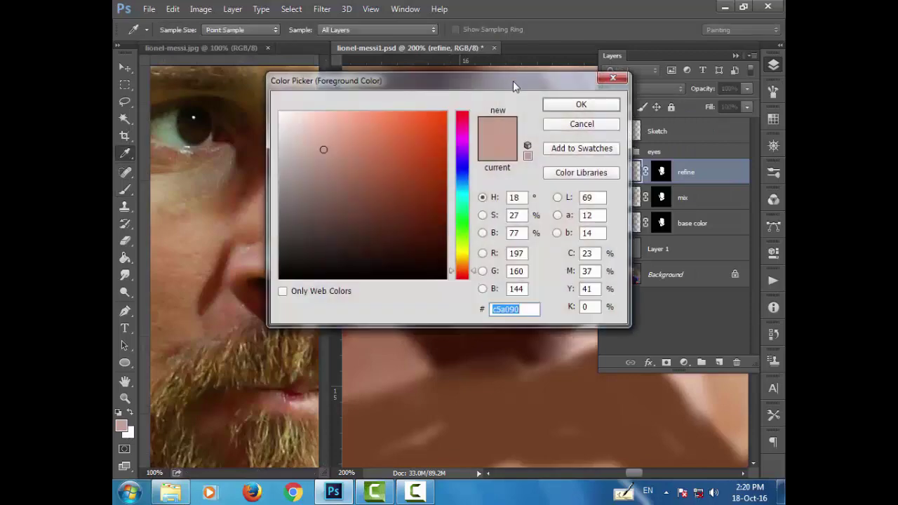
drag(513, 80, 763, 25)
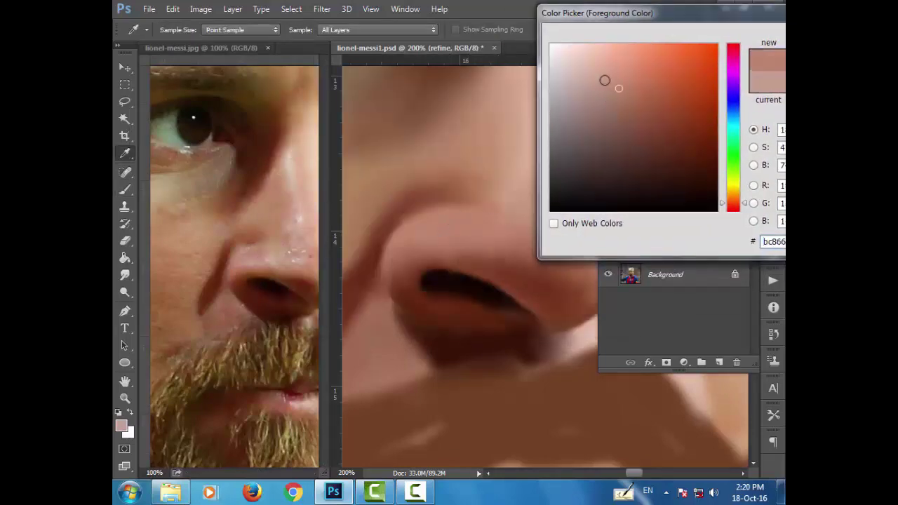
click(602, 72)
drag(685, 19, 591, 18)
click(746, 44)
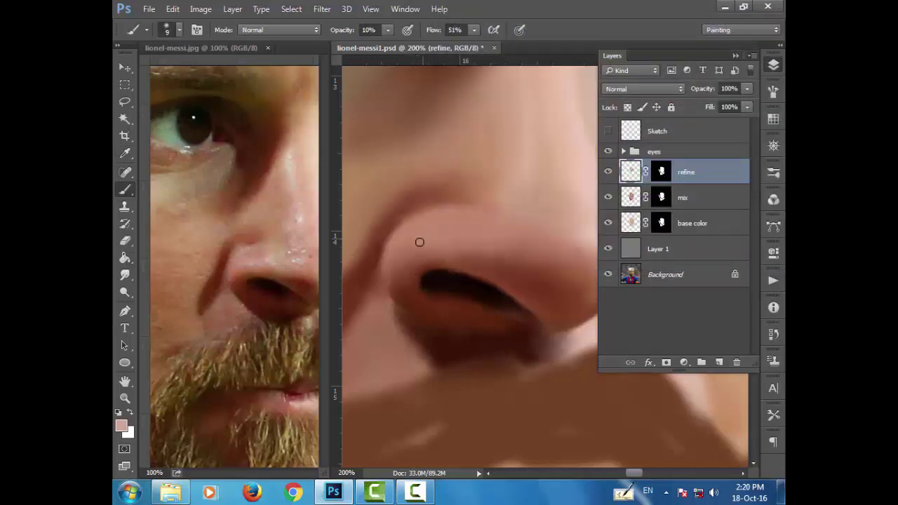
Sample the muted reddish skin tone R189 G133 B108 from the painting and return to the brush.
key(bracketright)
key(bracketright)
key(bracketright)
key(bracketleft)
alt+click(473, 215)
key(i)
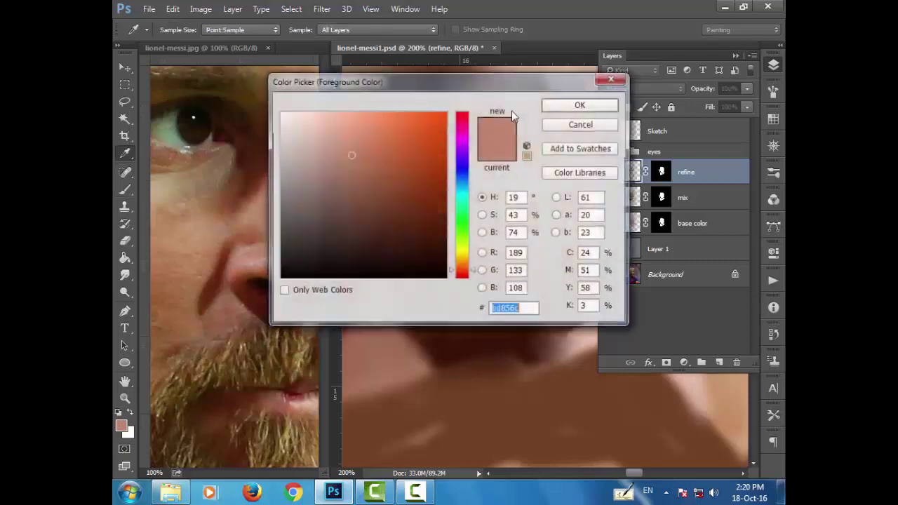
click(121, 425)
click(581, 104)
key(b)
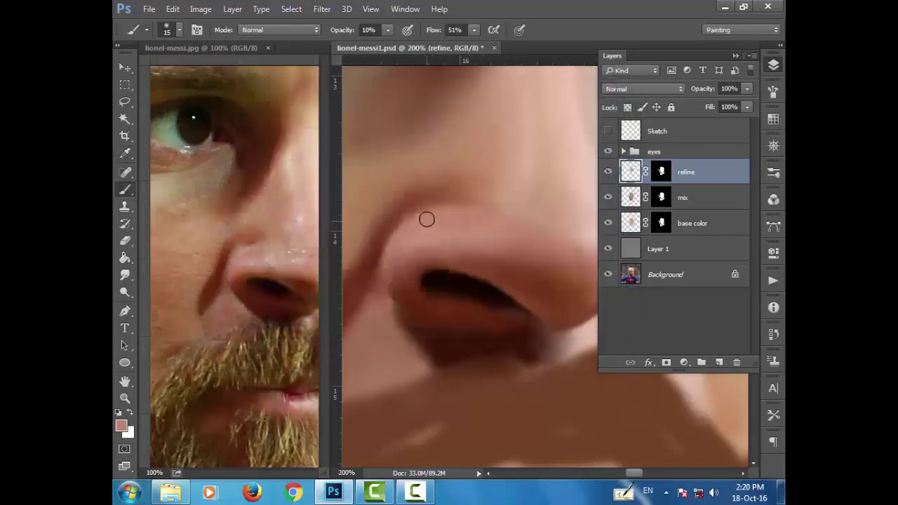
Soften the nose with light peach and pink tones at brush size 7, then zoom out to 66.67%.
alt+click(252, 242)
alt+click(452, 195)
key(bracketleft)
key(bracketleft)
key(bracketleft)
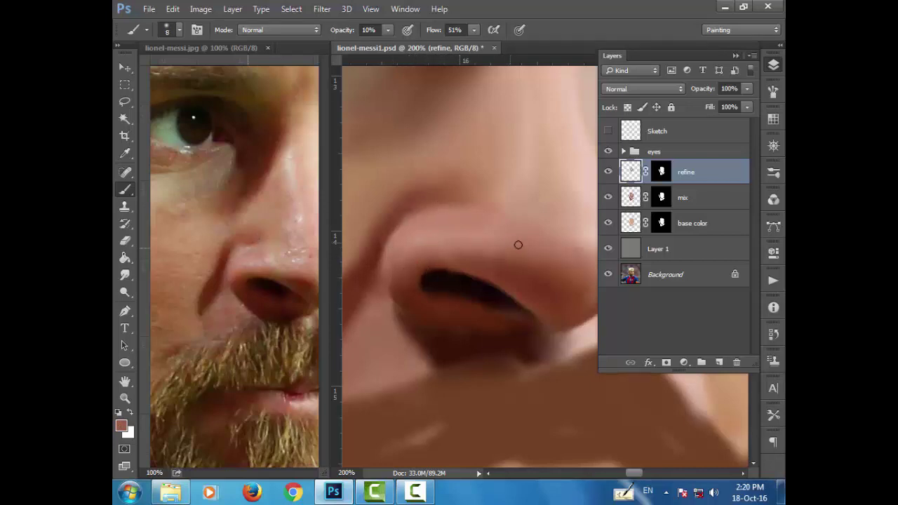
alt+click(395, 221)
key(bracketleft)
key(ctrl+minus)
key(ctrl+minus)
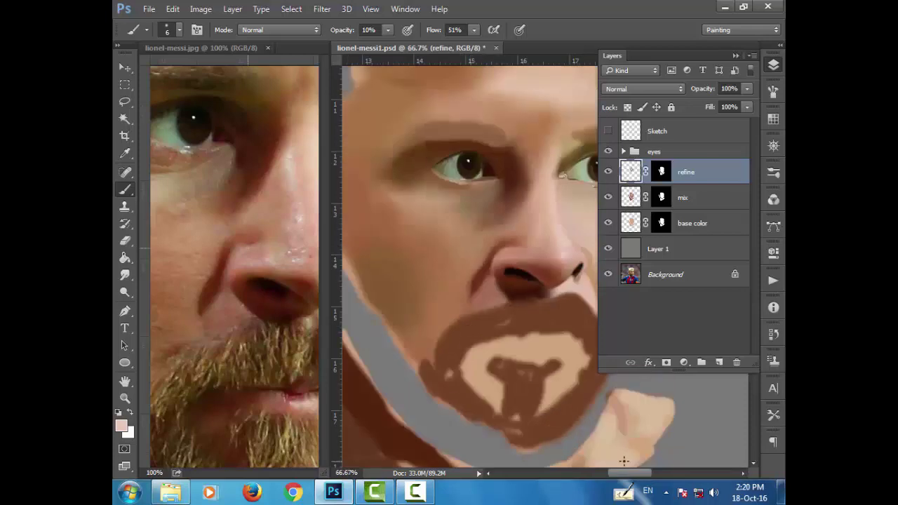
drag(623, 473, 638, 482)
Hide the Sketch lines and zoom in on the nose and cheek, checking the reference photo.
click(609, 133)
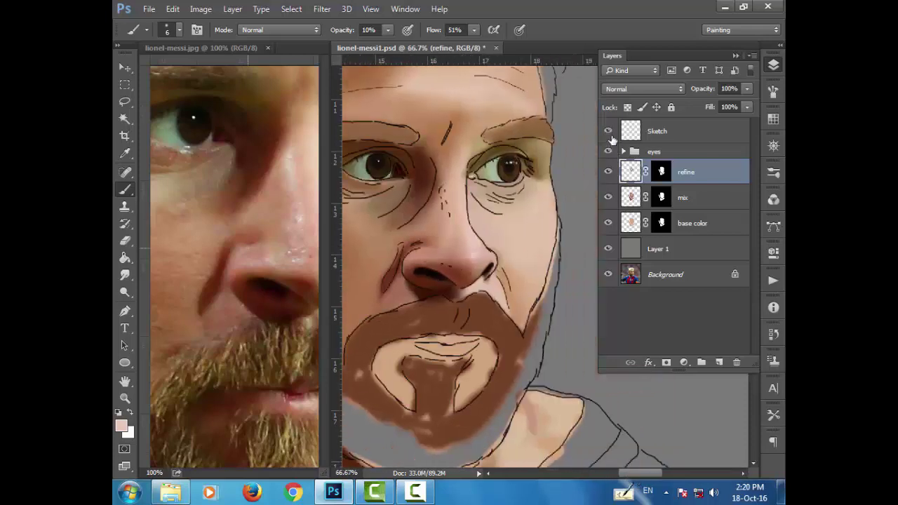
click(608, 133)
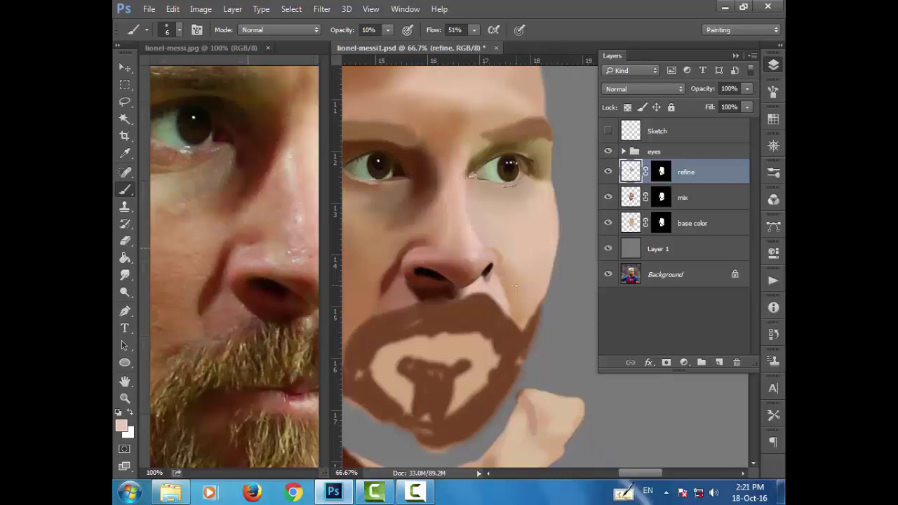
key(ctrl+plus)
key(ctrl+plus)
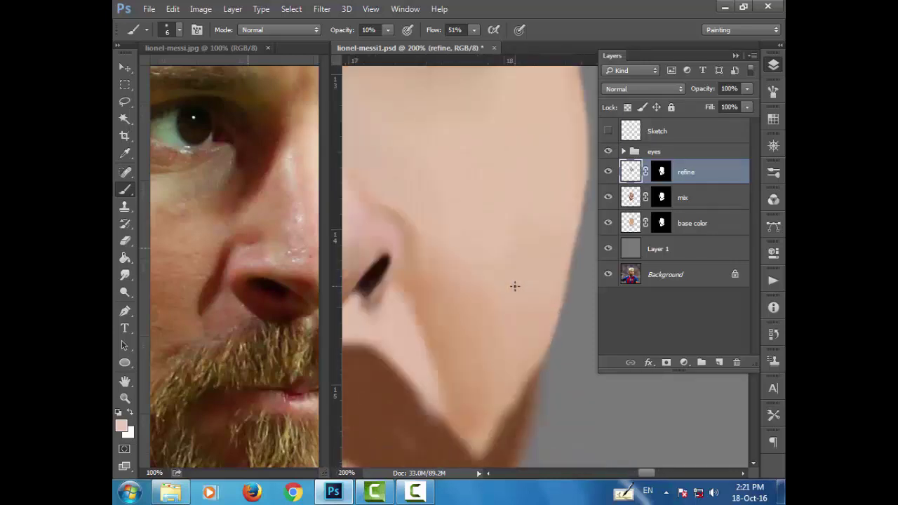
scroll(462, 347, up, 2)
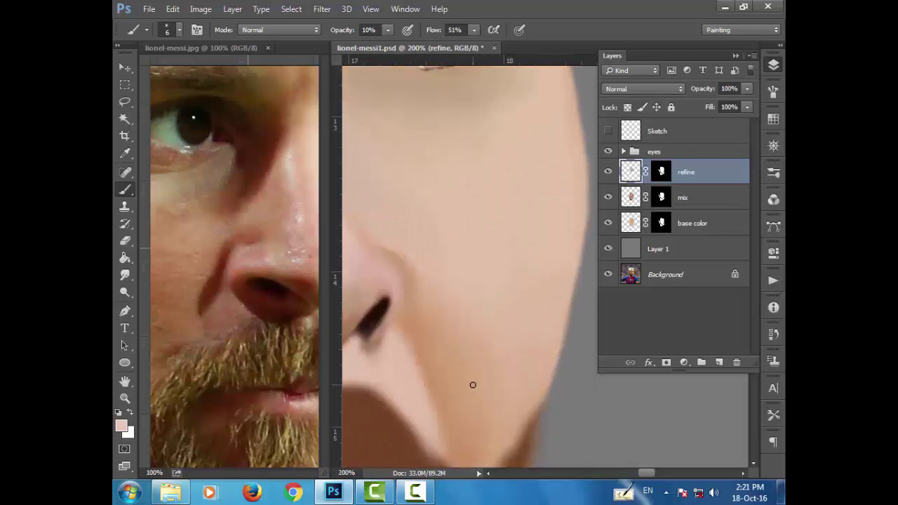
click(317, 476)
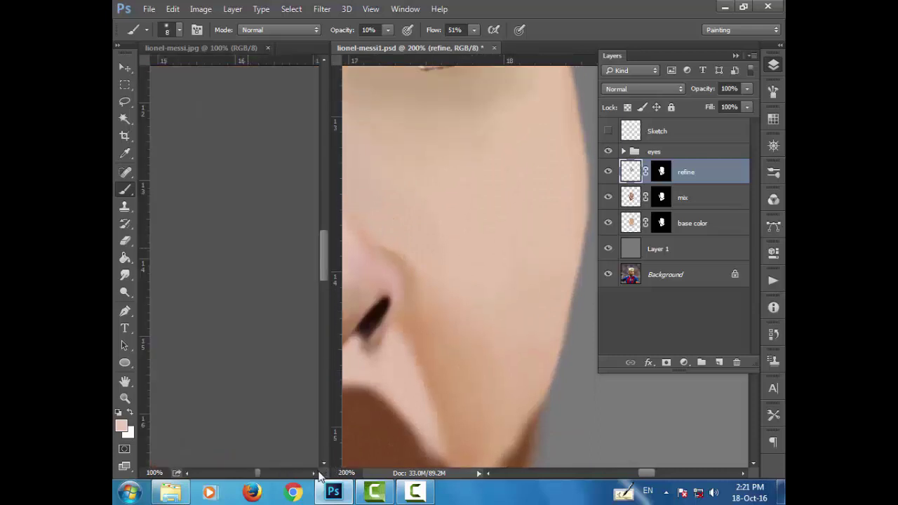
click(315, 476)
click(315, 476)
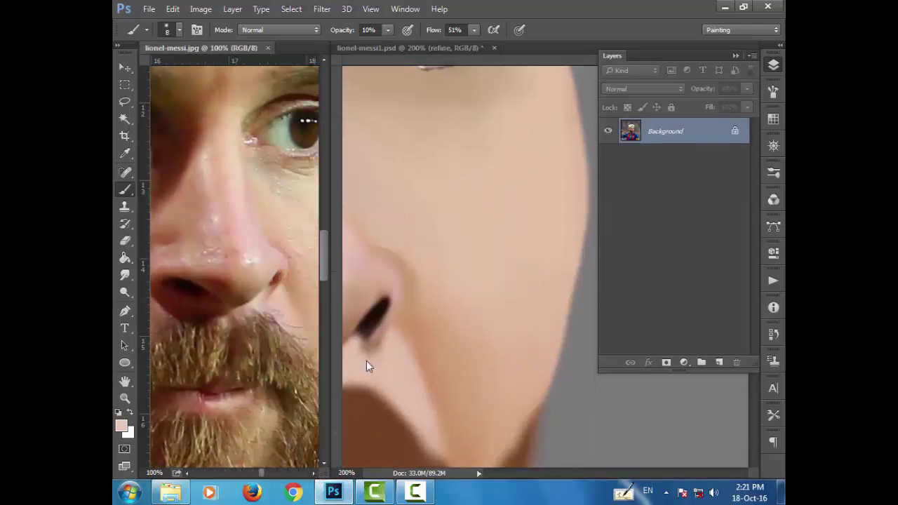
click(406, 260)
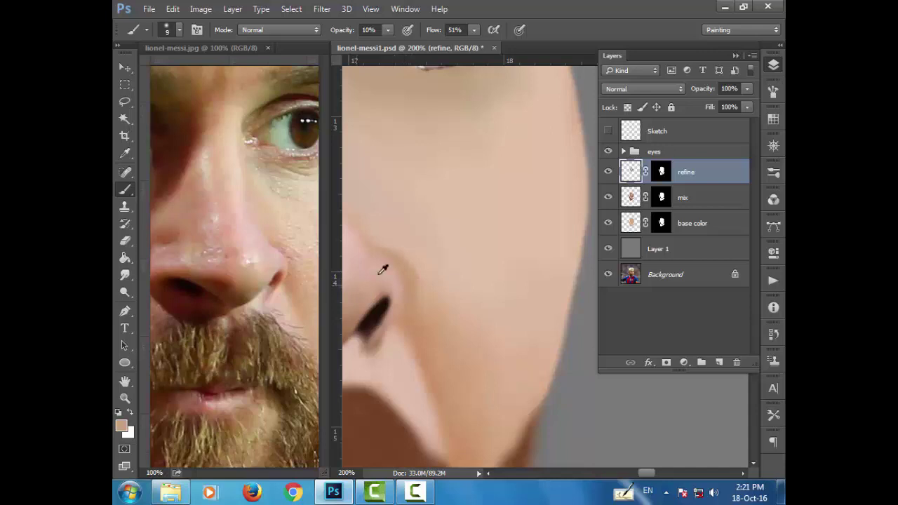
Enlarge the brush and sample lighter and darker skin tones from the cheek.
alt+click(390, 278)
key(bracketright)
key(bracketright)
alt+click(389, 246)
alt+click(410, 277)
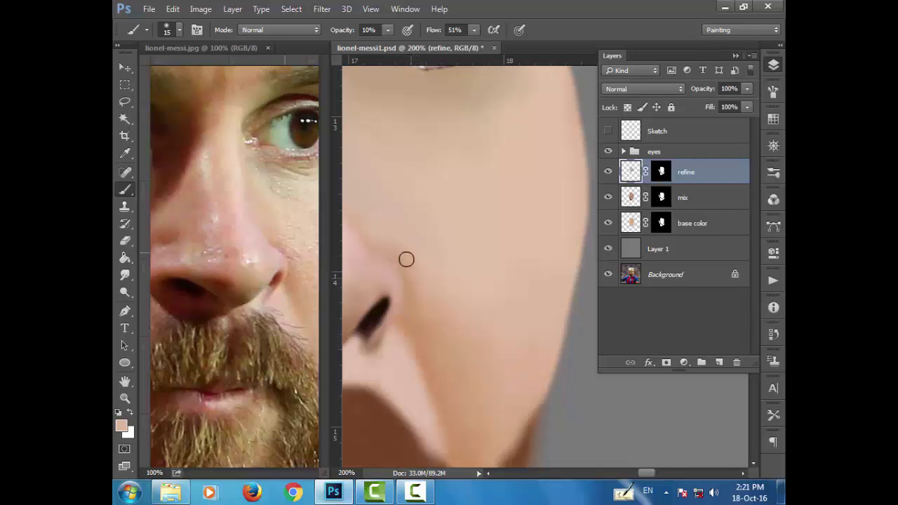
alt+click(412, 286)
alt+click(427, 290)
alt+click(417, 242)
At 20% brush opacity, blend a darker skin tone over the cheek beside the nose.
drag(337, 31, 344, 31)
scroll(449, 350, down, 2)
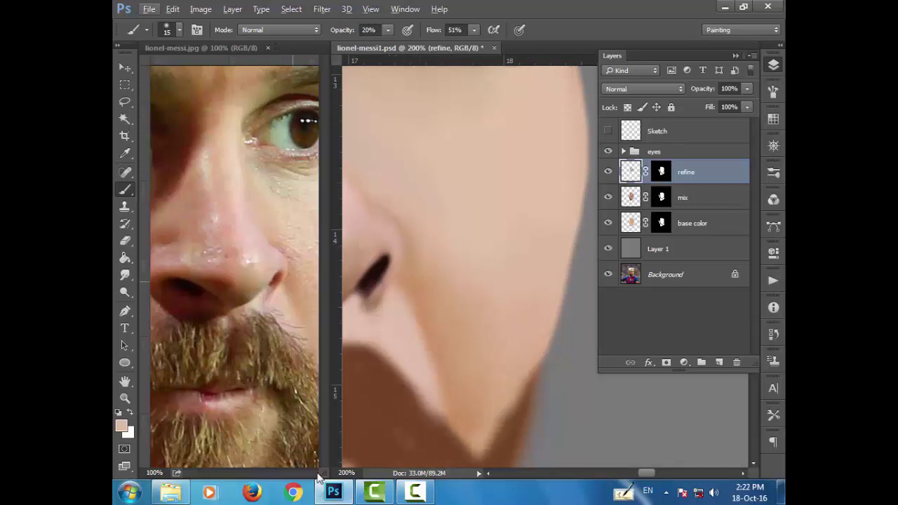
click(293, 473)
drag(267, 474, 263, 474)
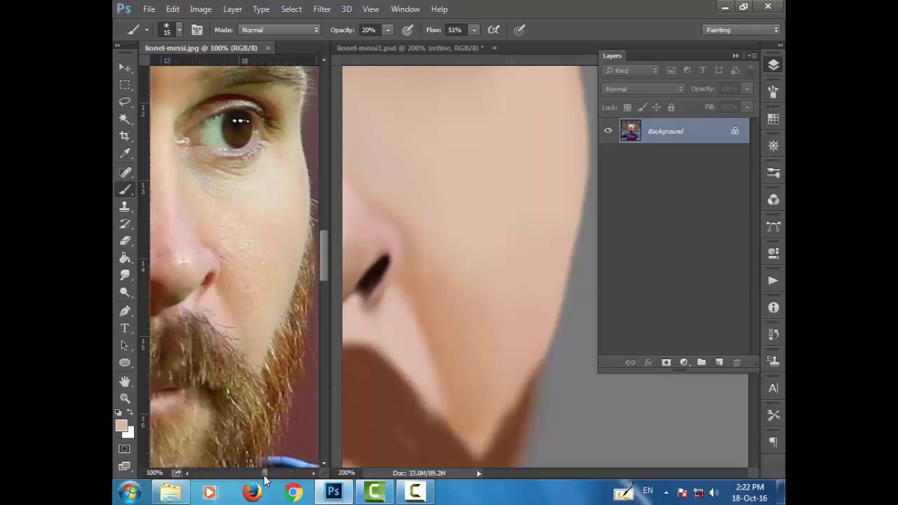
click(441, 280)
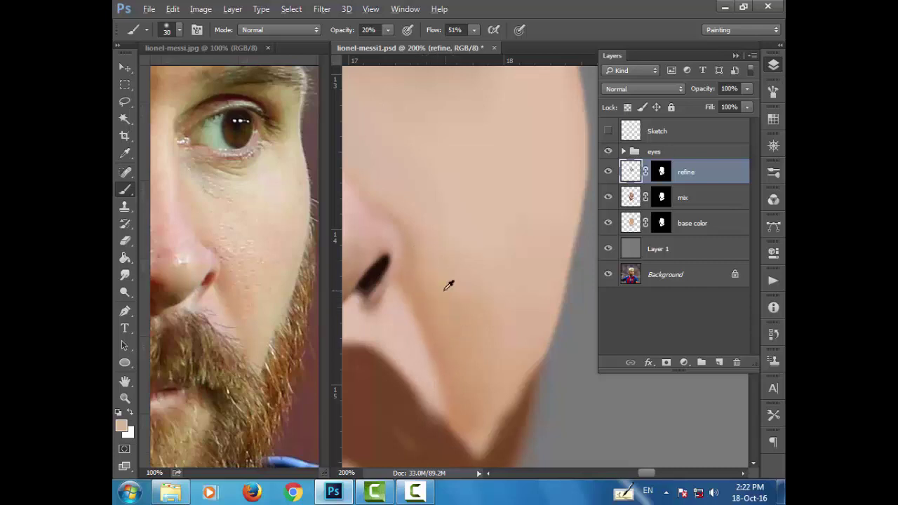
alt+click(411, 287)
key(bracketleft)
key(bracketleft)
key(ctrl+minus)
key(ctrl+minus)
key(ctrl+minus)
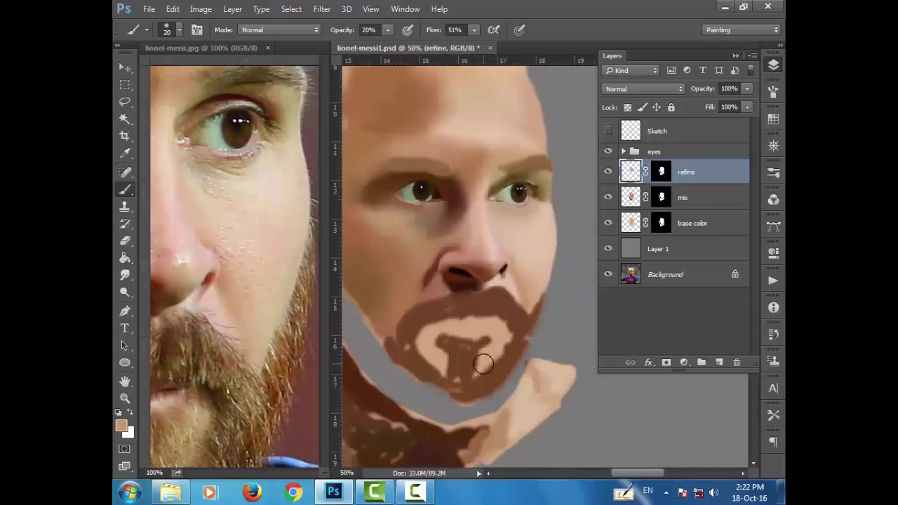
With a smaller brush, darken the nostril rim with reddish brown from the reference.
key(ctrl+plus)
key(ctrl+plus)
key(ctrl+plus)
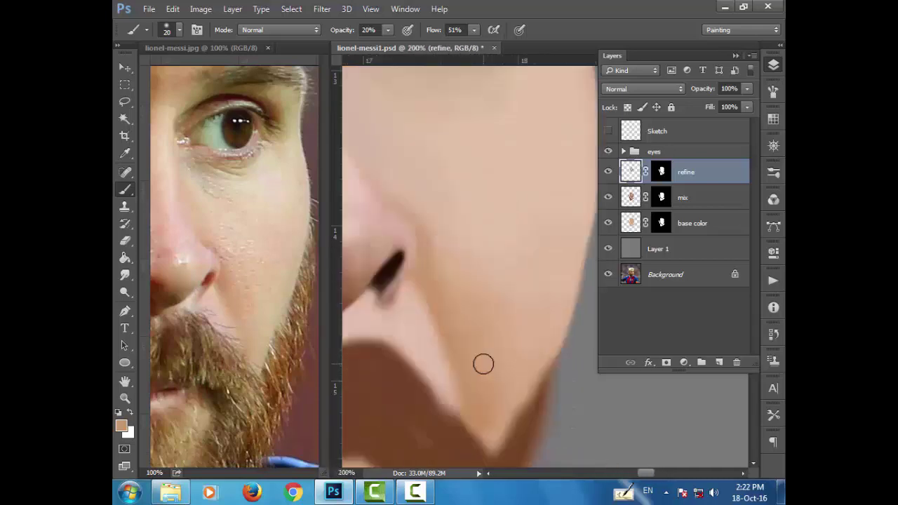
scroll(481, 363, up, 1)
scroll(435, 350, up, 1)
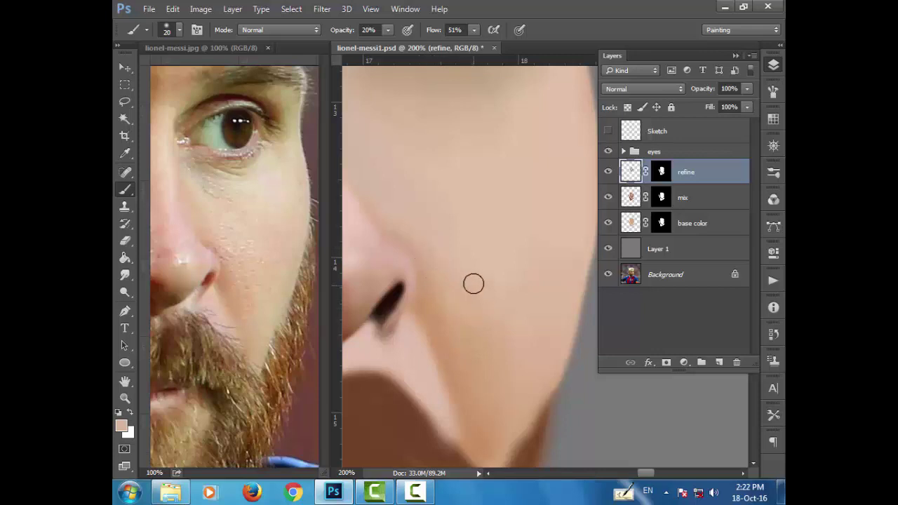
key(bracketleft)
key(bracketleft)
key(bracketleft)
key(bracketleft)
alt+click(211, 277)
drag(405, 295, 397, 313)
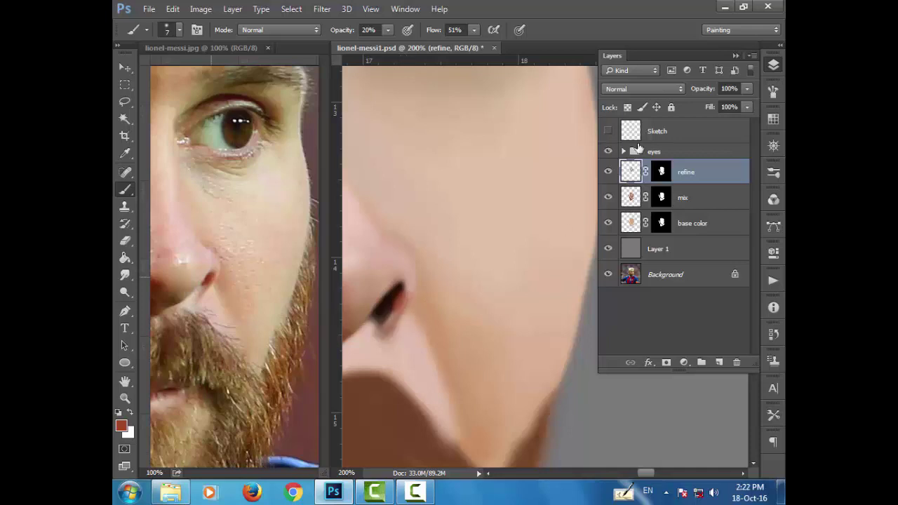
With the Sketch lines shown, soften the skin under the nostril using sampled pinks, then hide them.
click(607, 130)
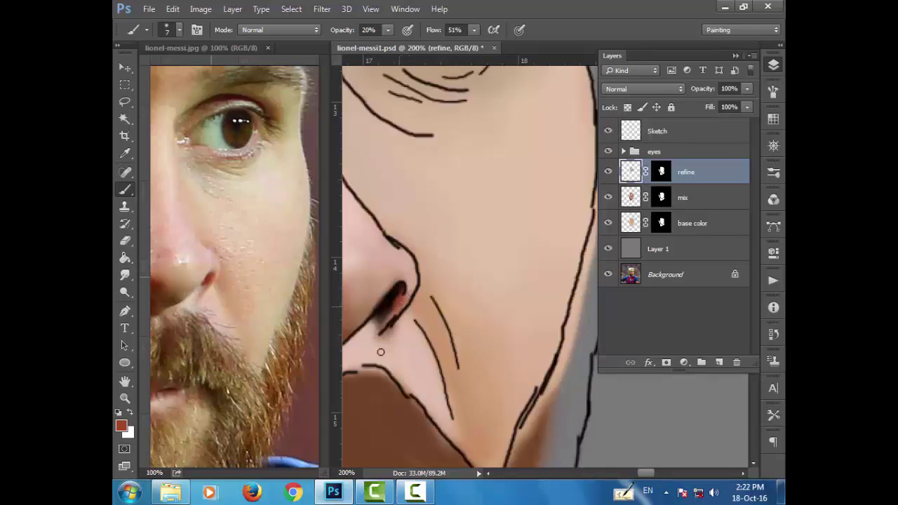
alt+click(401, 327)
alt+click(234, 307)
drag(379, 328, 400, 294)
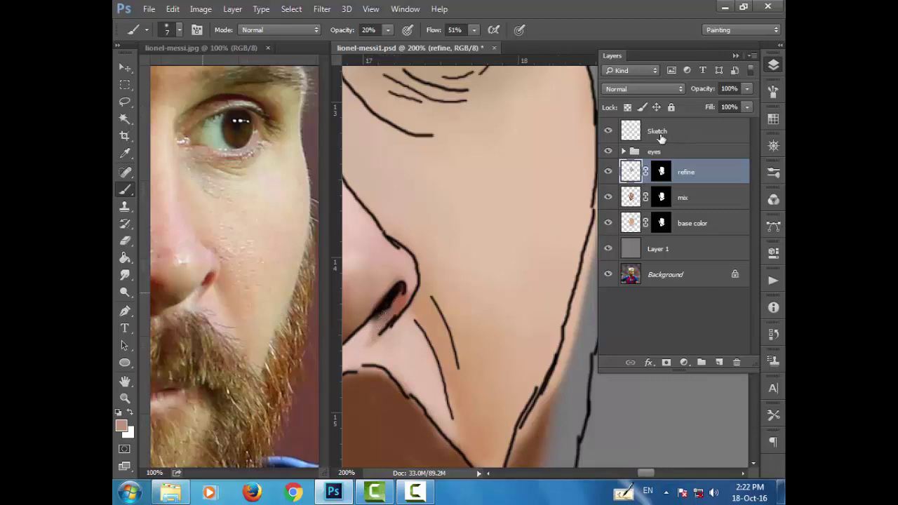
click(608, 132)
Sample dark and reddish browns and darken and widen the nostril stroke.
alt+click(396, 294)
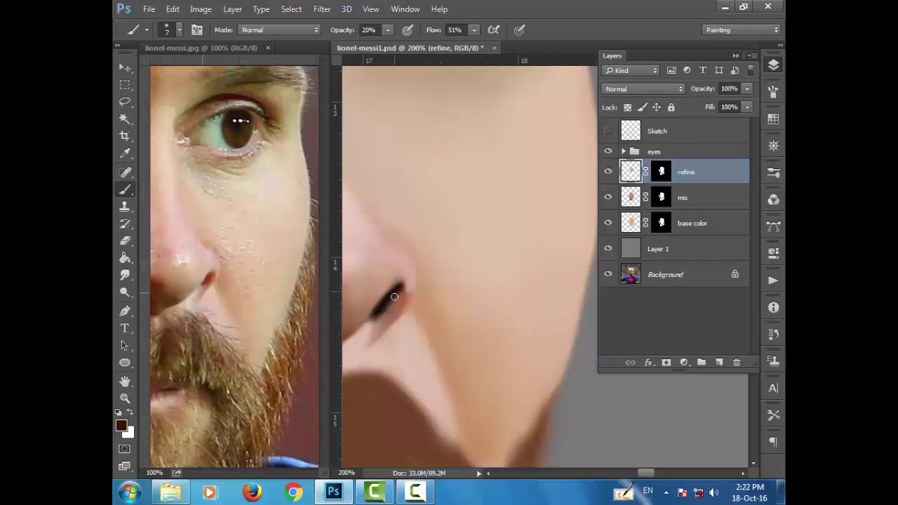
alt+click(399, 296)
alt+click(401, 286)
alt+click(217, 275)
alt+click(393, 294)
drag(398, 293, 369, 325)
alt+click(394, 298)
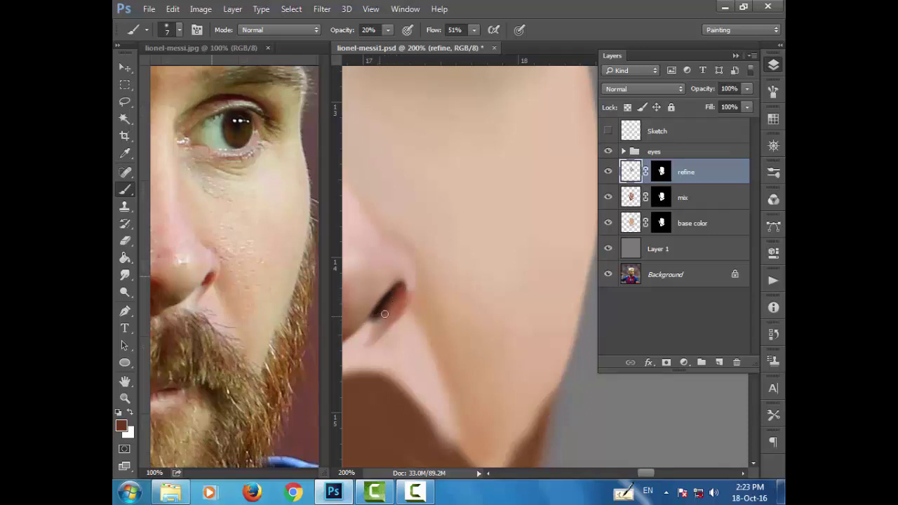
Soften the nostril's lower end with light pink, then darken its lower edge.
alt+click(199, 292)
drag(376, 318, 369, 325)
drag(376, 312, 352, 343)
alt+click(378, 309)
alt+click(382, 308)
drag(375, 313, 397, 292)
Sample browns and light pinks around the nostril, undoing one stroke.
alt+click(396, 301)
alt+click(379, 314)
alt+click(366, 310)
alt+click(390, 304)
alt+click(375, 319)
alt+click(380, 314)
key(ctrl+z)
key(ctrl+z)
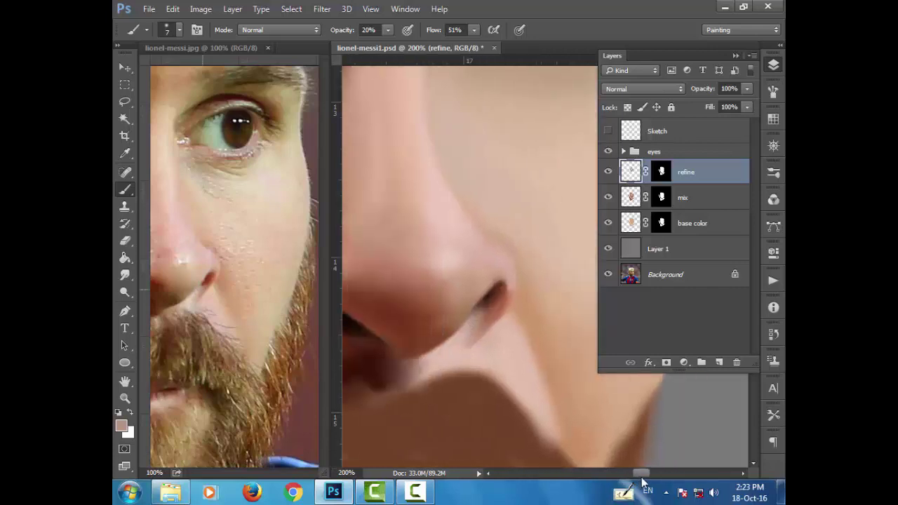
alt+click(398, 312)
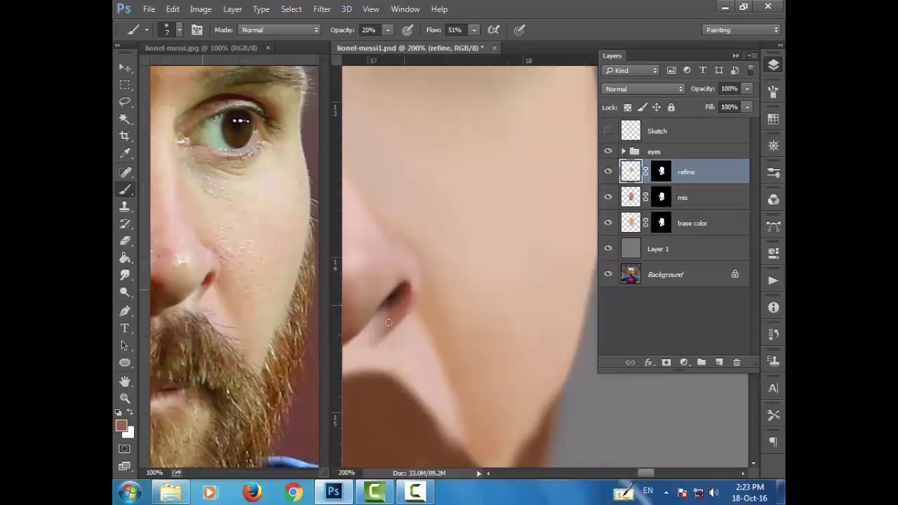
Re-sample reference pink and reddish browns and lighter skin tones around and below the nostril.
alt+click(220, 265)
alt+click(413, 288)
alt+click(406, 303)
alt+click(400, 300)
alt+click(402, 304)
alt+click(378, 315)
alt+click(388, 320)
alt+click(366, 347)
alt+click(388, 323)
alt+click(387, 338)
alt+click(376, 344)
Zoom out to check the face, then back in on the nose with a slightly larger brush.
key(ctrl+minus)
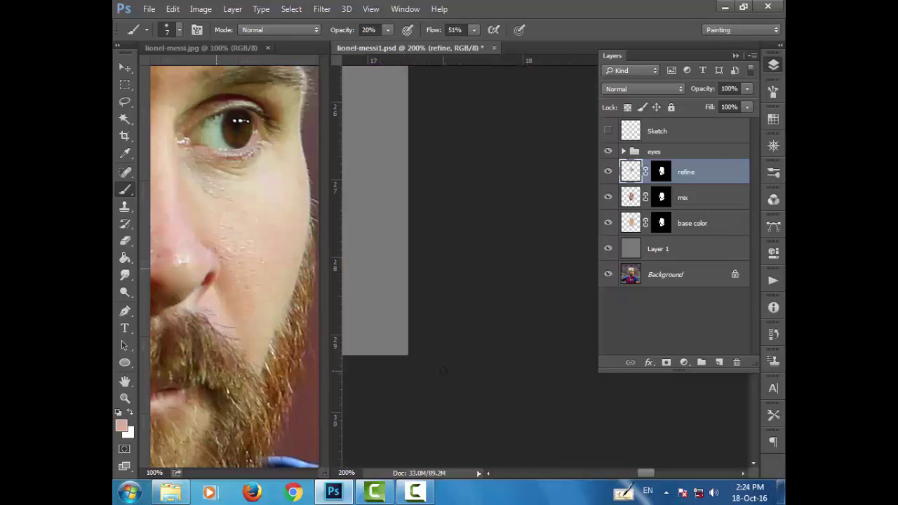
key(ctrl+minus)
key(ctrl+minus)
key(ctrl+minus)
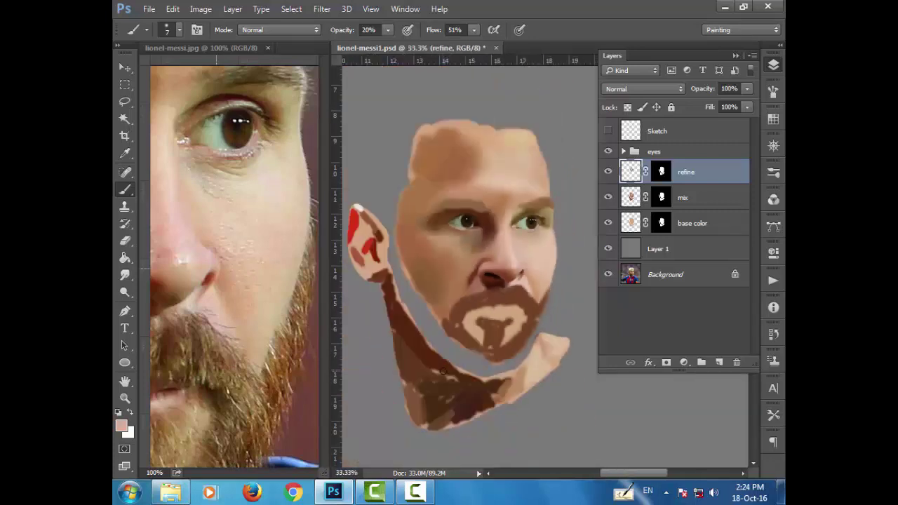
key(ctrl+plus)
key(ctrl+plus)
key(ctrl+plus)
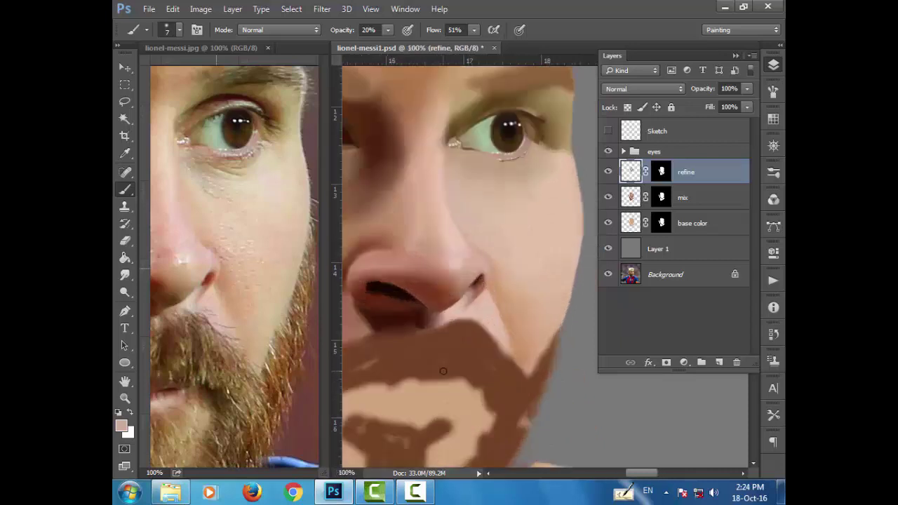
key(ctrl+plus)
scroll(442, 371, down, 1)
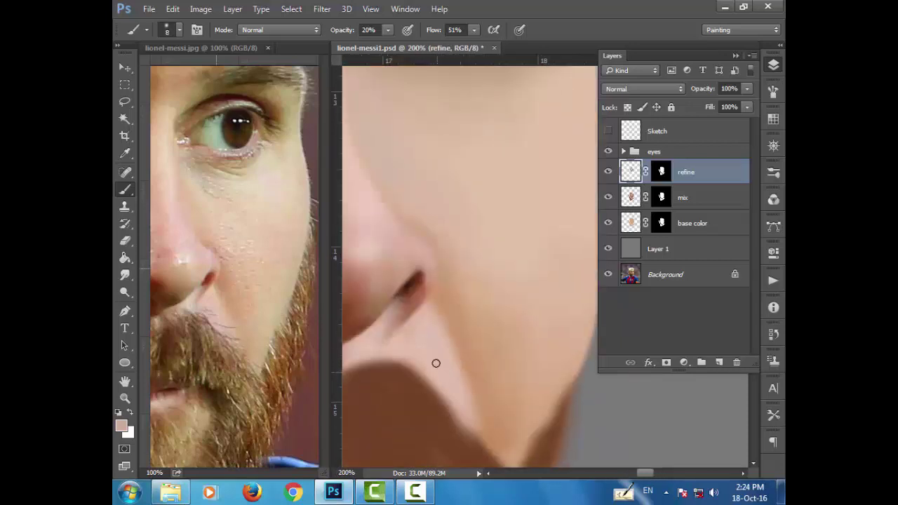
key(bracketright)
key(bracketright)
Sample darker brown tones and darken and widen the nostril.
alt+click(390, 346)
alt+click(403, 318)
alt+click(397, 304)
alt+click(419, 282)
alt+click(419, 287)
drag(416, 292, 403, 293)
Zoom out and save the portrait file with Ctrl+S.
key(ctrl+minus)
key(ctrl+minus)
key(ctrl+minus)
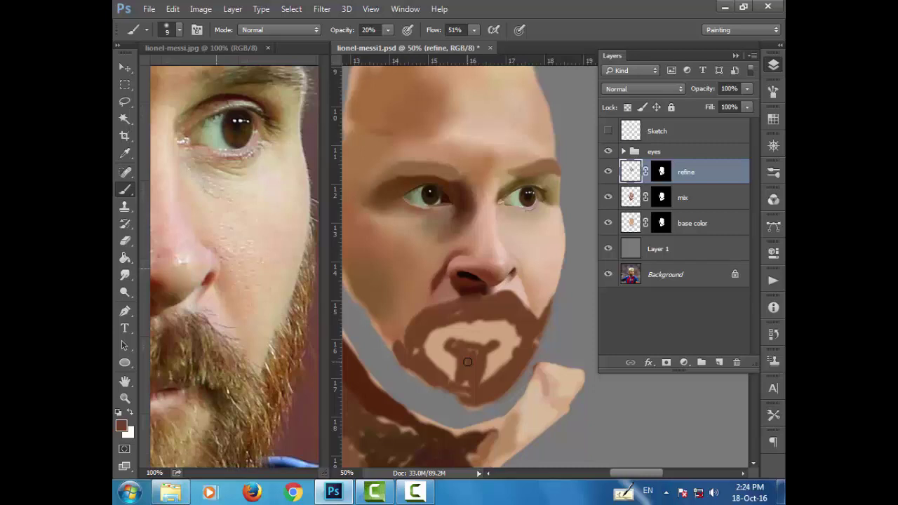
key(ctrl+s)
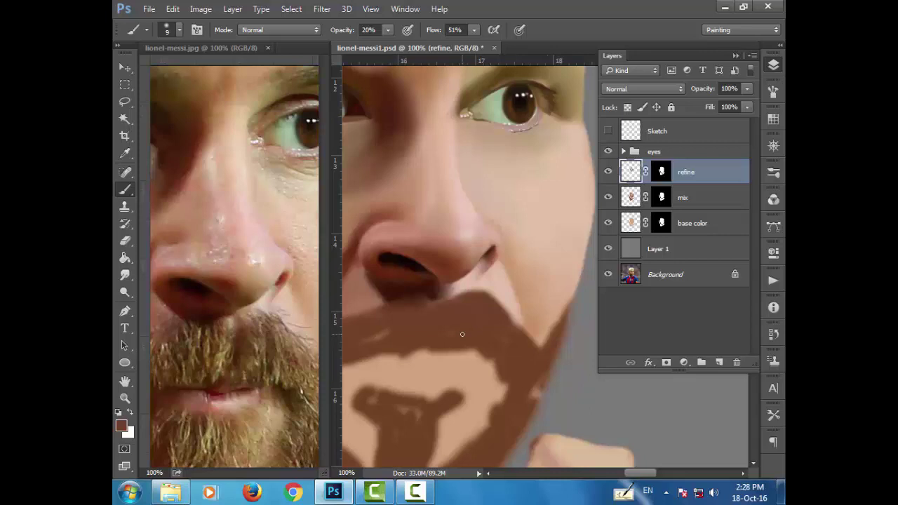
scroll(462, 334, up, 1)
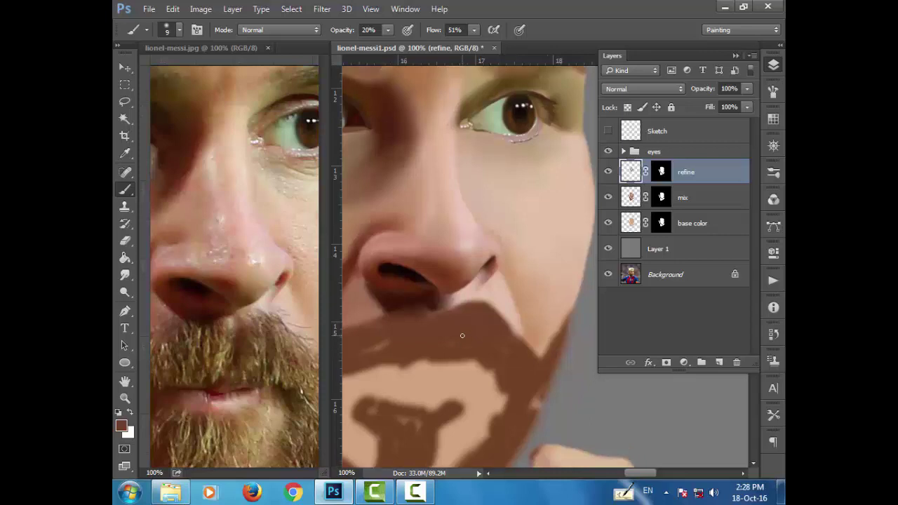
Pan and zoom to the nose bridge and shrink the brush for finer detail.
scroll(463, 335, up, 1)
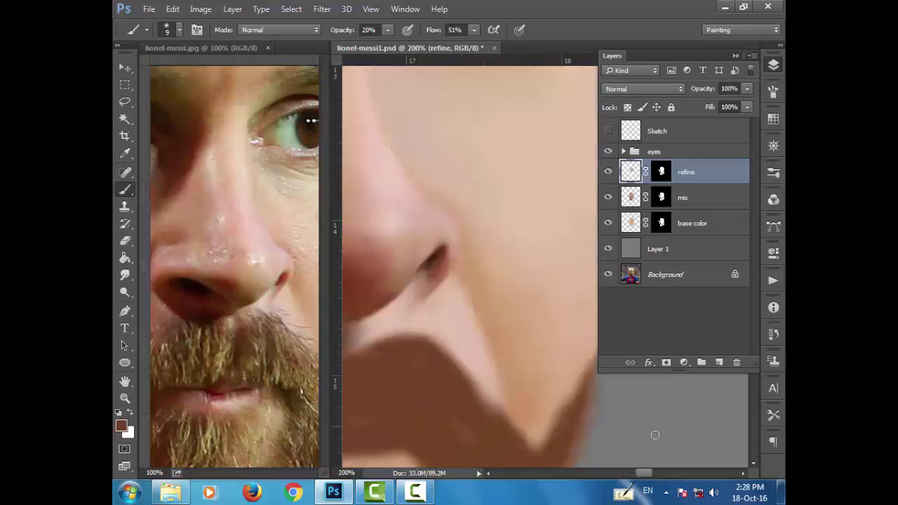
drag(645, 475, 636, 477)
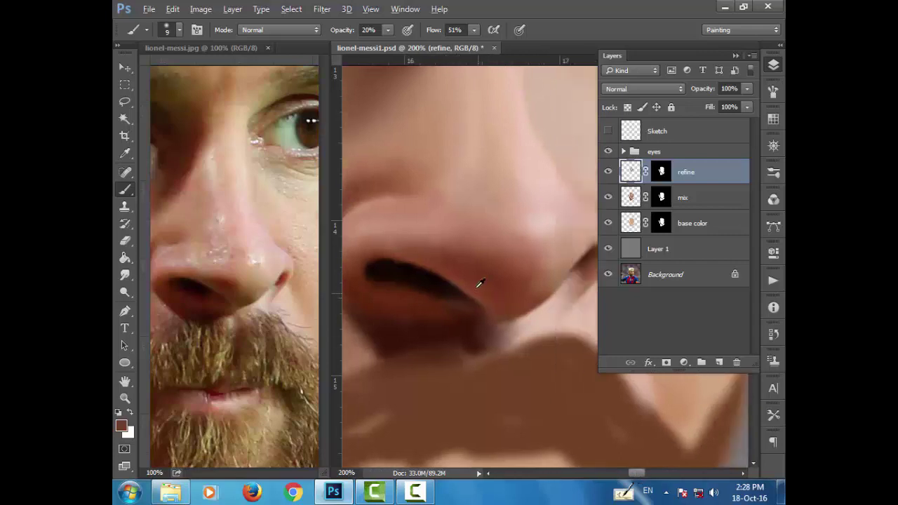
key(bracketleft)
key(bracketleft)
key(bracketleft)
scroll(413, 343, up, 2)
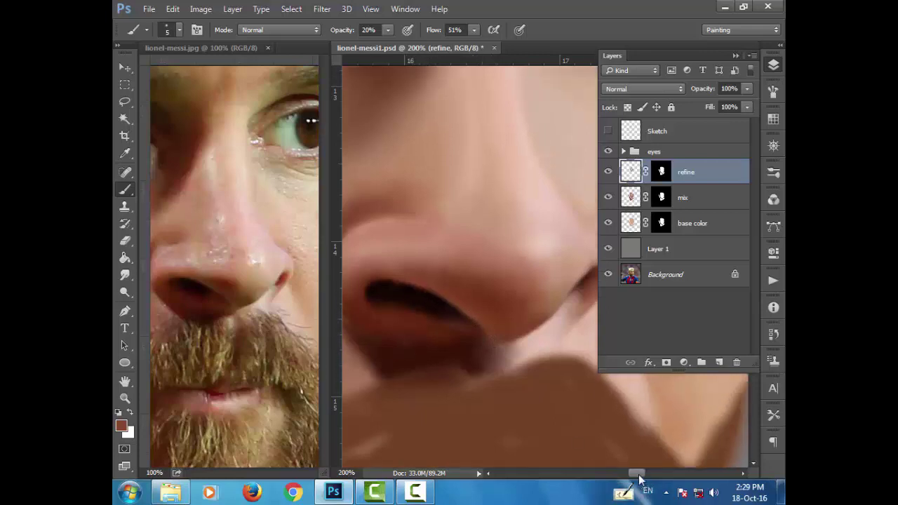
drag(638, 479, 641, 479)
scroll(641, 479, up, 5)
scroll(641, 479, up, 3)
scroll(641, 479, up, 1)
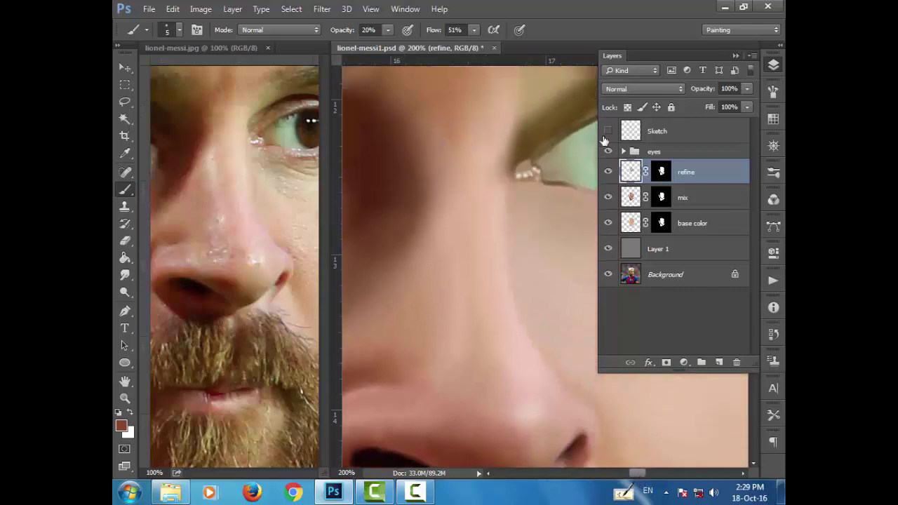
Show the Sketch lines and load a light pink reference skin tone at 9% opacity.
click(607, 131)
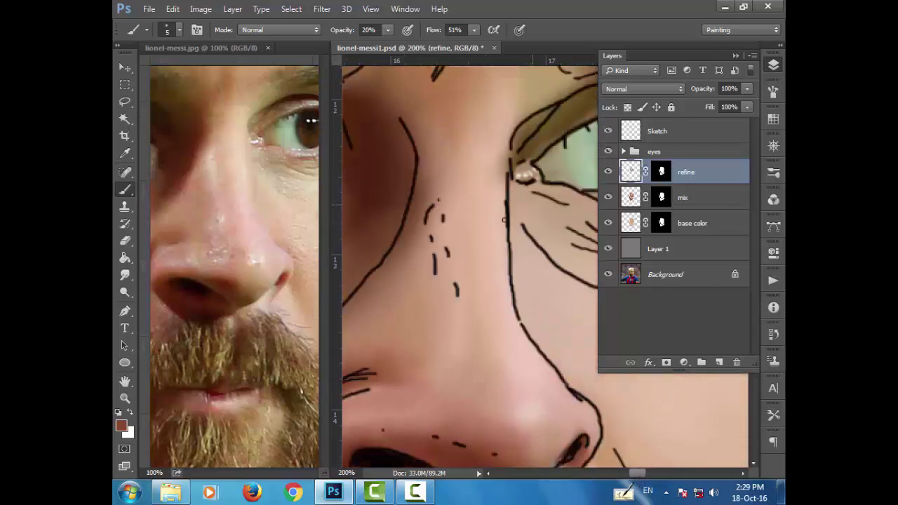
alt+click(215, 155)
drag(336, 37, 331, 37)
key(bracketright)
key(bracketright)
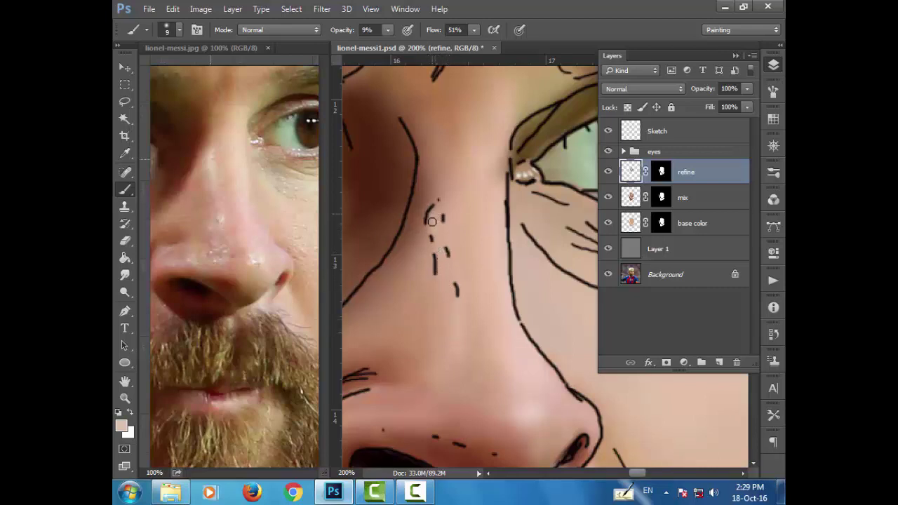
Hide the Sketch lines and paint faint highlights down the nose ridge.
click(608, 130)
key(bracketright)
key(bracketright)
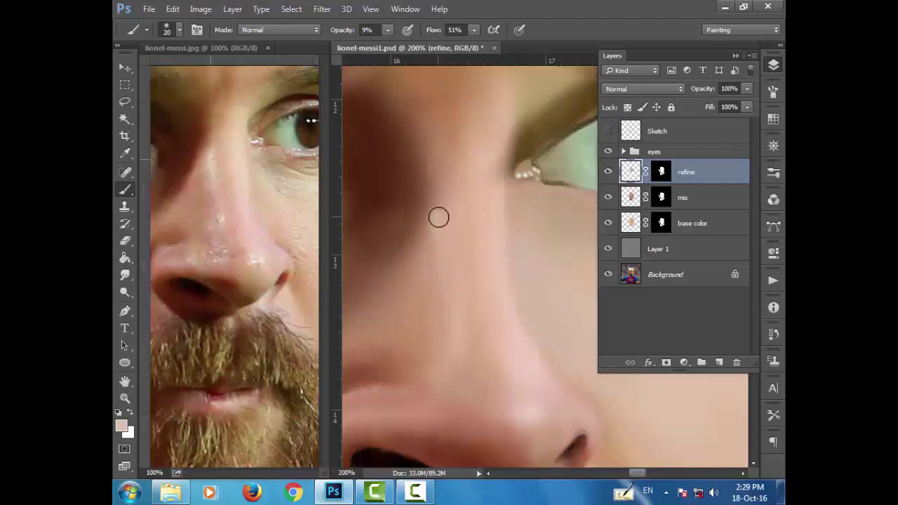
key(bracketleft)
click(432, 219)
key(bracketleft)
key(bracketright)
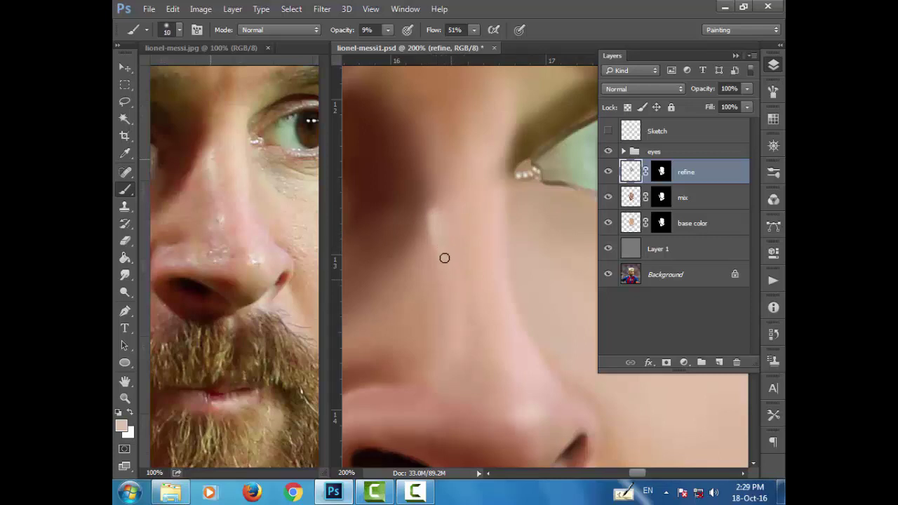
drag(449, 300, 445, 252)
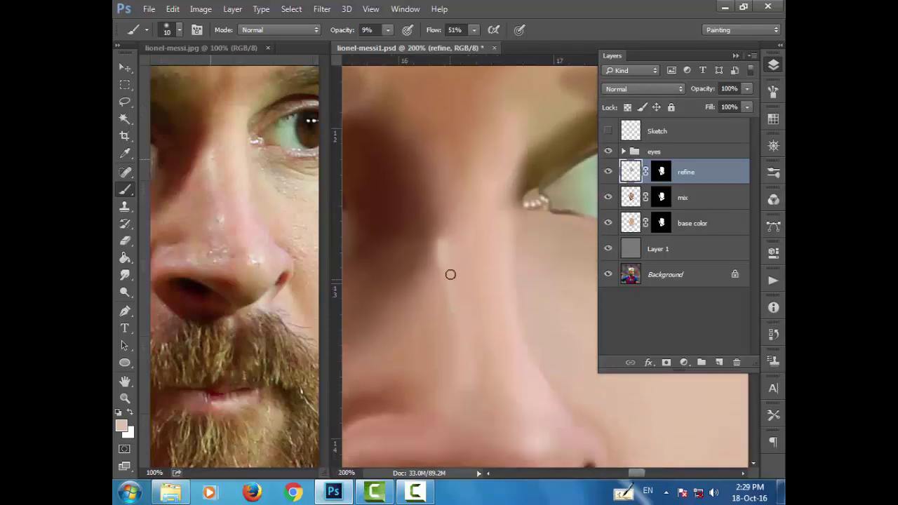
key(bracketright)
drag(444, 251, 464, 353)
Sample pink-beige tones and add light strokes along the nose bridge.
scroll(461, 334, down, 1)
scroll(460, 309, down, 1)
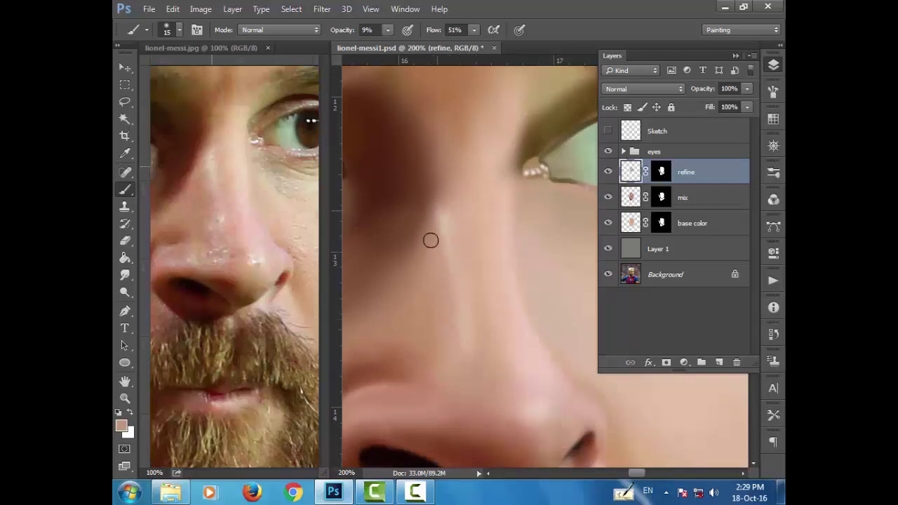
alt+click(439, 184)
alt+click(447, 221)
mouse_move(443, 204)
mouse_down()
mouse_move(451, 240)
mouse_move(440, 257)
mouse_up()
alt+click(437, 247)
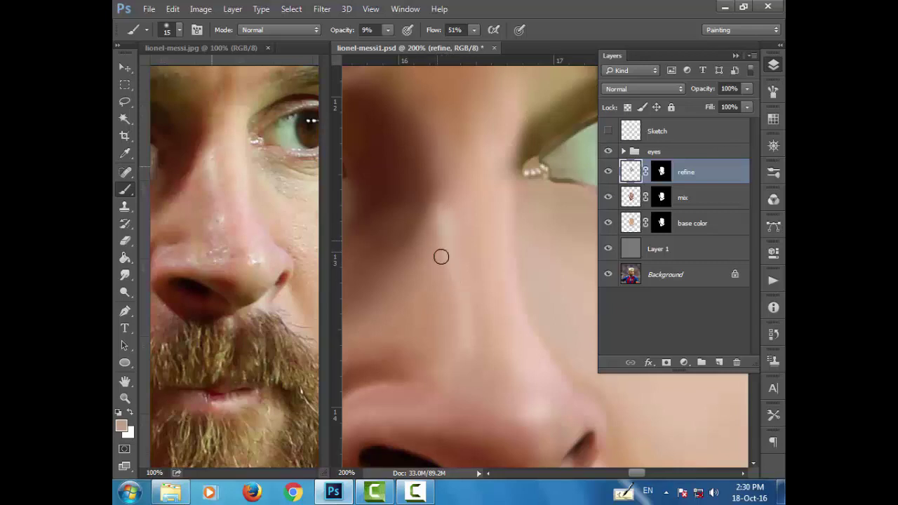
alt+click(468, 295)
Build up and blend the bridge highlight, raise brush opacity to 14%, and zoom out.
alt+click(204, 182)
mouse_move(432, 255)
mouse_down()
mouse_move(446, 294)
mouse_move(431, 237)
mouse_move(441, 280)
mouse_move(440, 251)
mouse_move(435, 268)
mouse_move(424, 256)
mouse_up()
alt+click(472, 283)
mouse_move(465, 281)
mouse_down()
mouse_move(473, 321)
mouse_move(461, 316)
mouse_up()
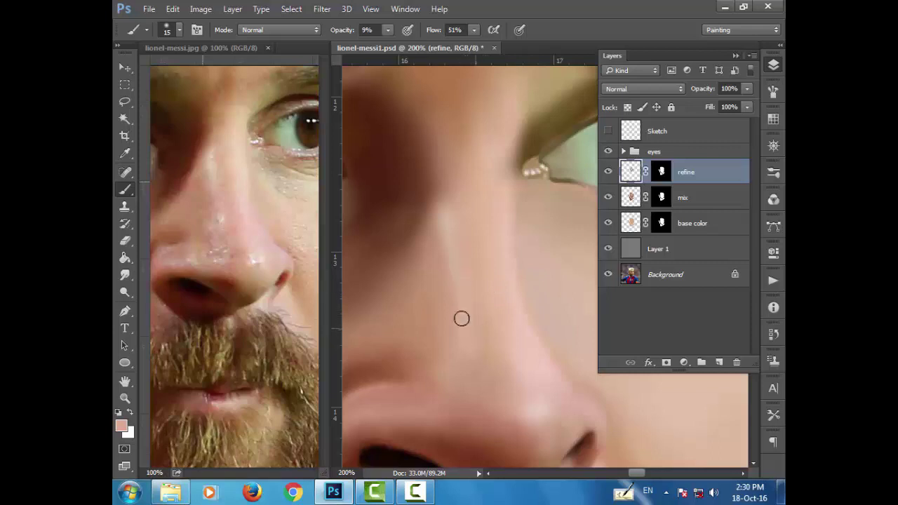
drag(430, 246, 483, 350)
drag(340, 29, 345, 30)
key(ctrl+minus)
key(ctrl+minus)
key(ctrl+minus)
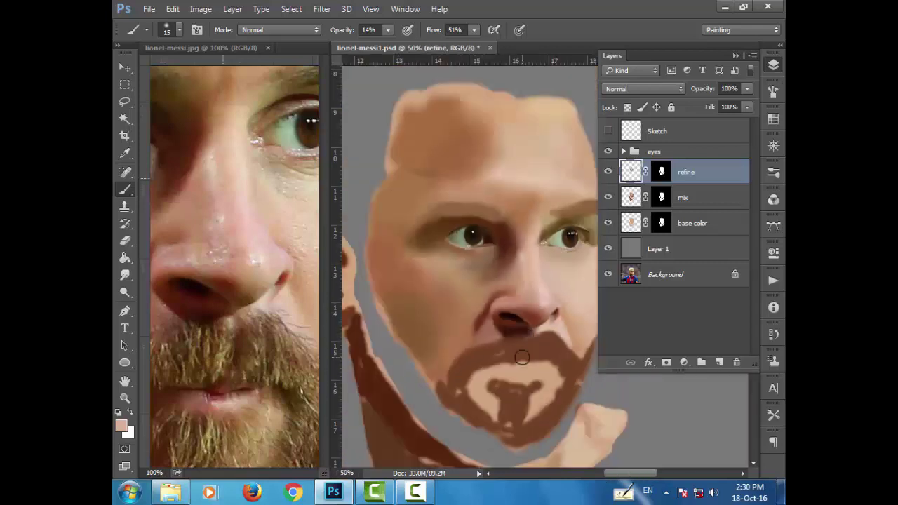
Zoom in on the eye and nose and sample a range of lighter and darker cheek skin tones.
drag(644, 475, 648, 477)
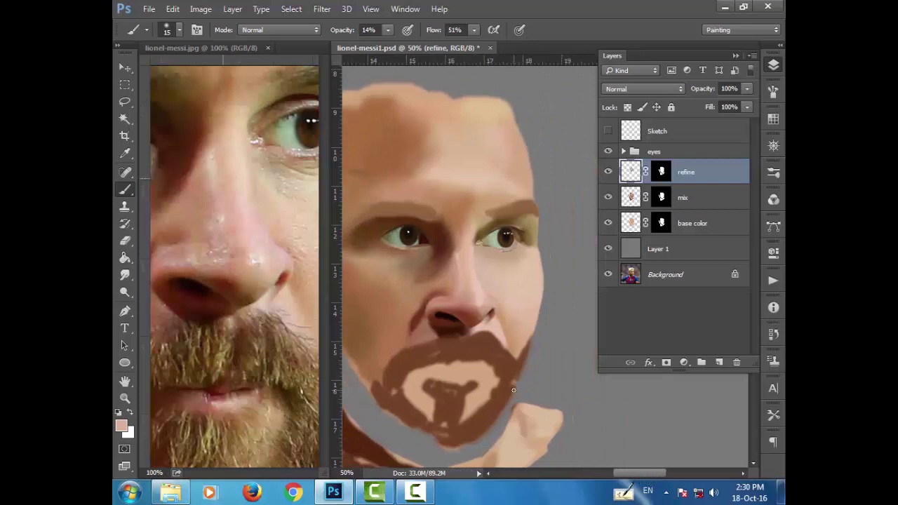
key(ctrl+plus)
scroll(507, 393, up, 1)
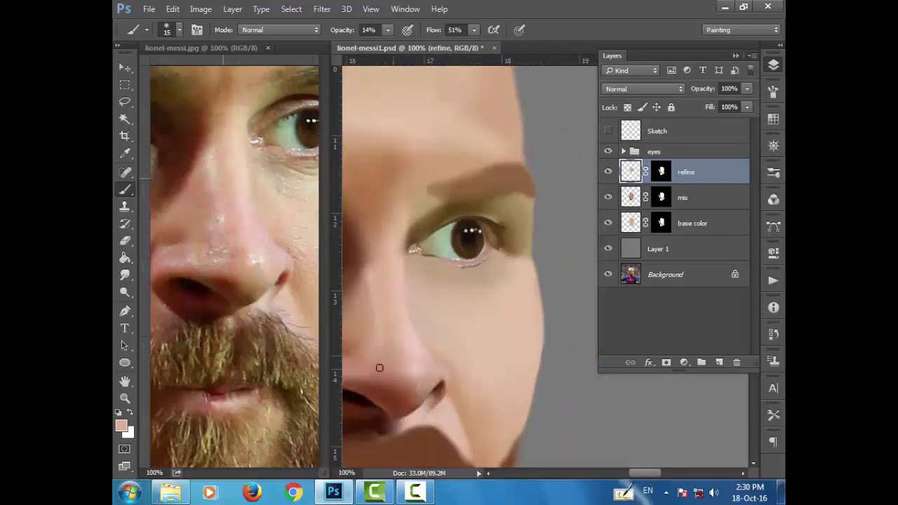
alt+click(373, 324)
alt+click(366, 302)
alt+click(373, 274)
alt+click(213, 142)
alt+click(369, 259)
alt+click(369, 274)
alt+click(374, 291)
alt+click(375, 274)
Sample a darker tone from the painted nose and blend the nostril wing into the cheek.
click(182, 28)
key(Escape)
scroll(397, 263, down, 1)
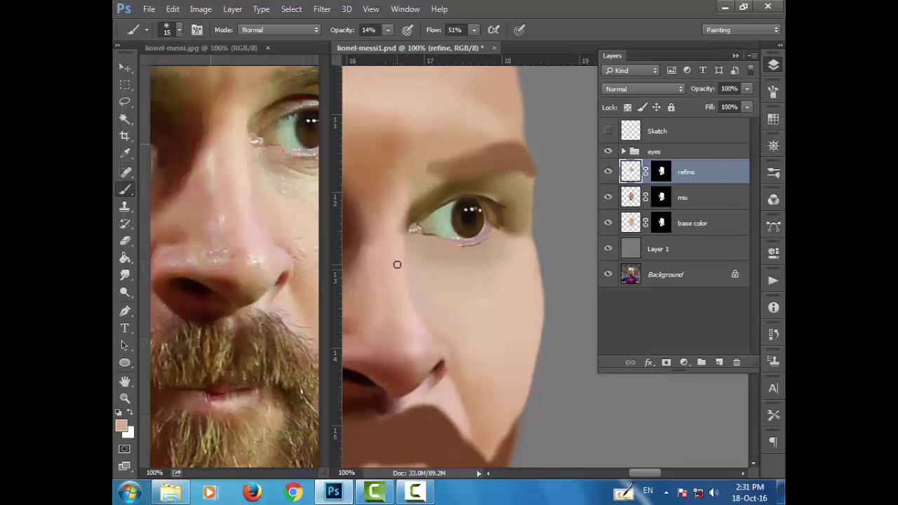
scroll(391, 305, down, 1)
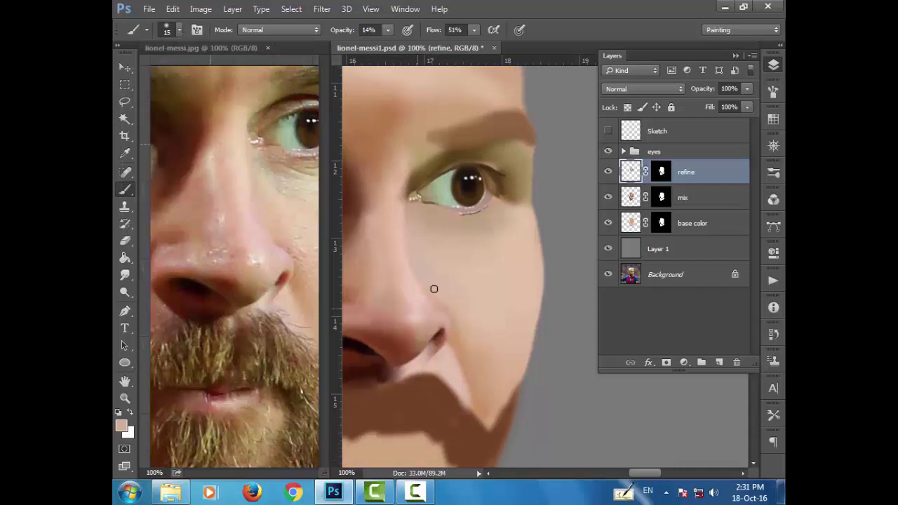
alt+click(383, 292)
scroll(433, 333, down, 1)
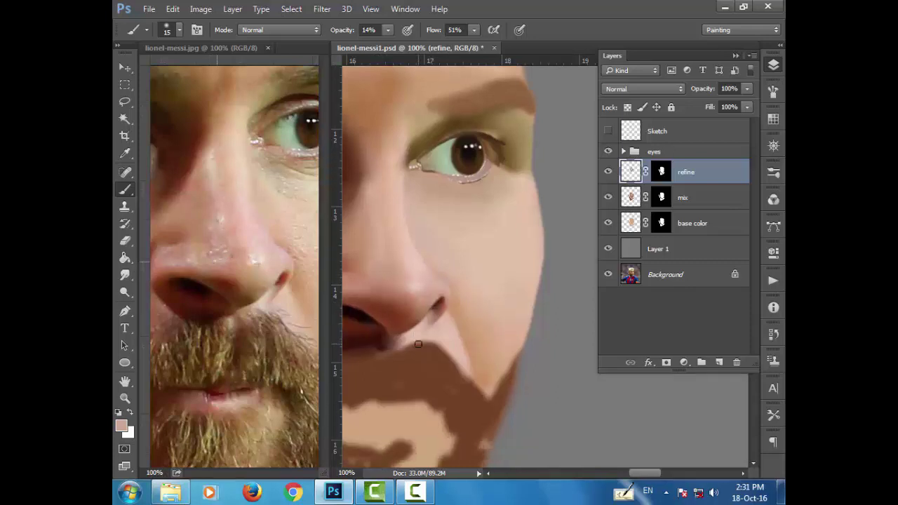
key(ctrl+minus)
key(ctrl+minus)
key(ctrl+minus)
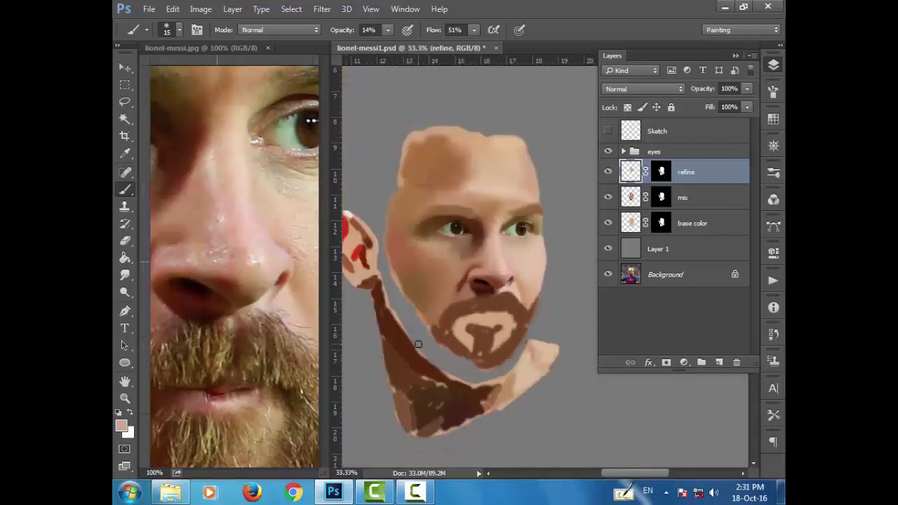
key(ctrl+plus)
key(ctrl+plus)
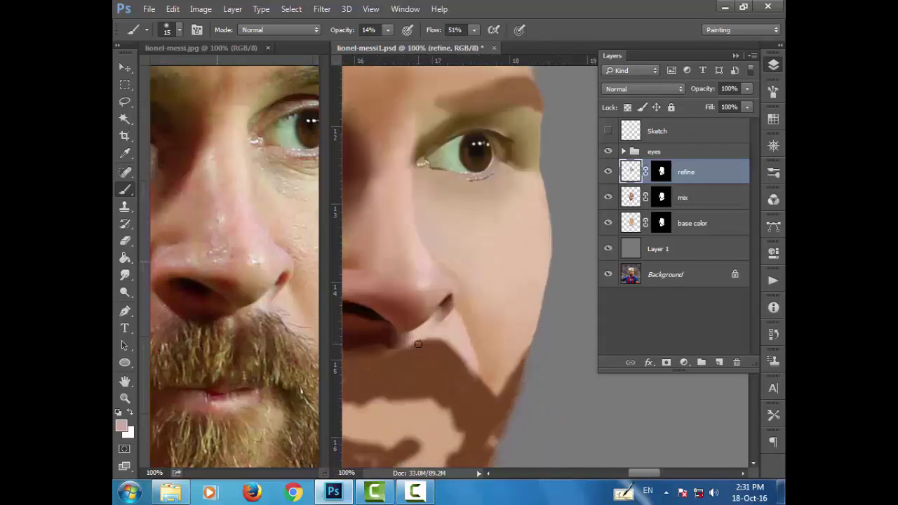
scroll(418, 343, up, 1)
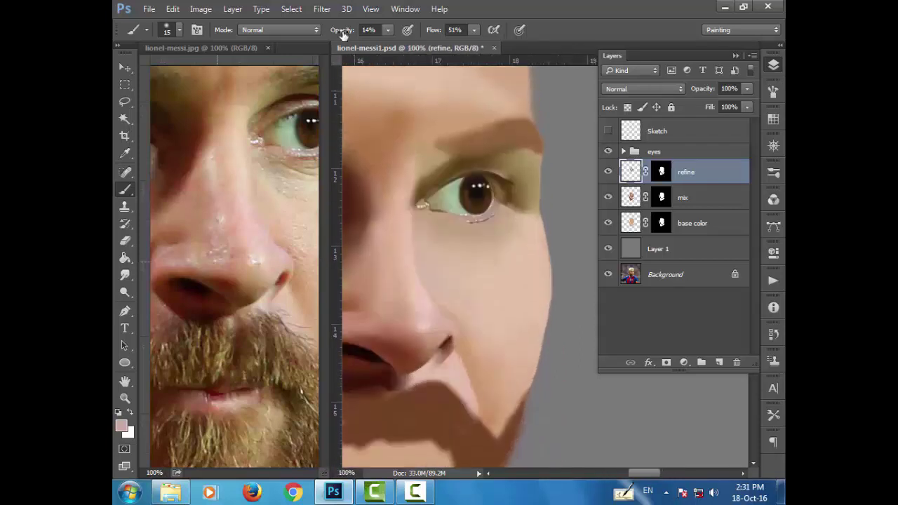
Raise brush opacity to 22% and sample a skin tone from the cheek beside the nose.
drag(342, 33, 348, 33)
alt+click(377, 258)
click(121, 426)
click(572, 106)
Zoom out to check the whole head, zoom back in, and load the light peach foreground colour (R213 G169 B134) for editing.
key(ctrl+minus)
key(ctrl+minus)
key(ctrl+minus)
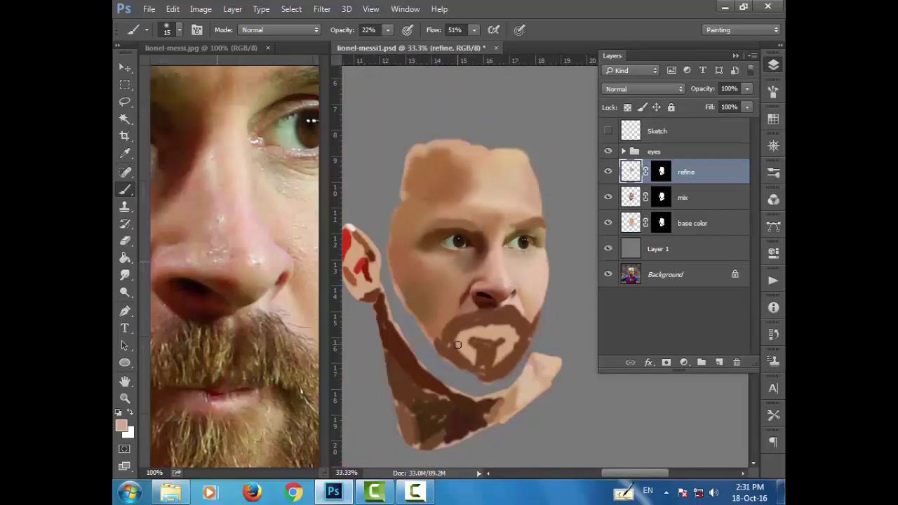
key(ctrl+plus)
key(ctrl+plus)
key(ctrl+plus)
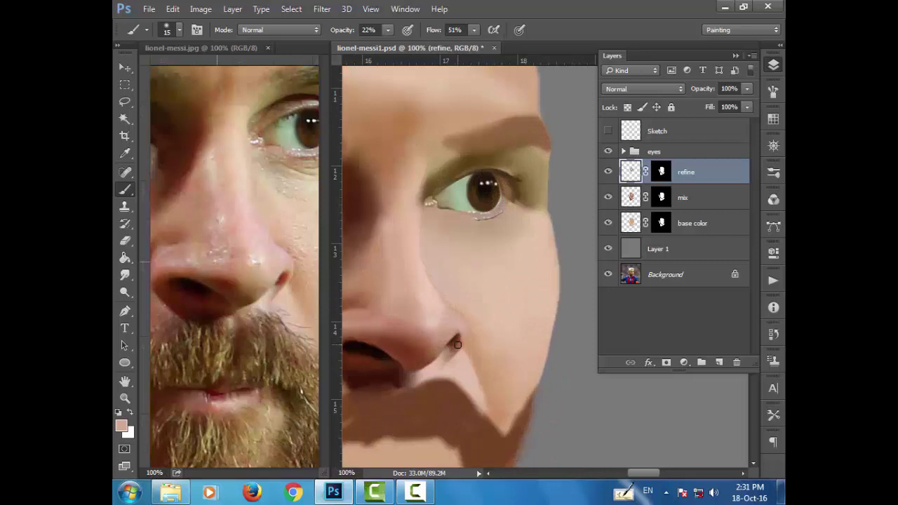
scroll(449, 327, up, 2)
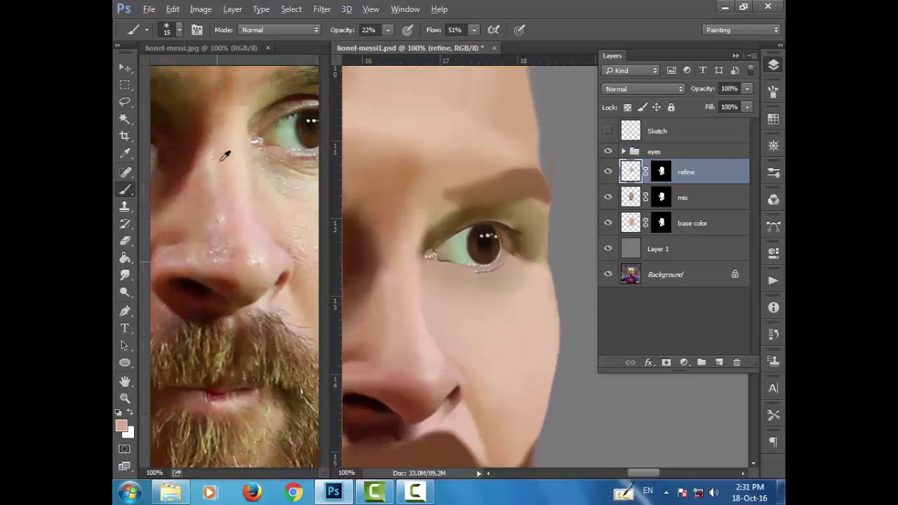
click(122, 425)
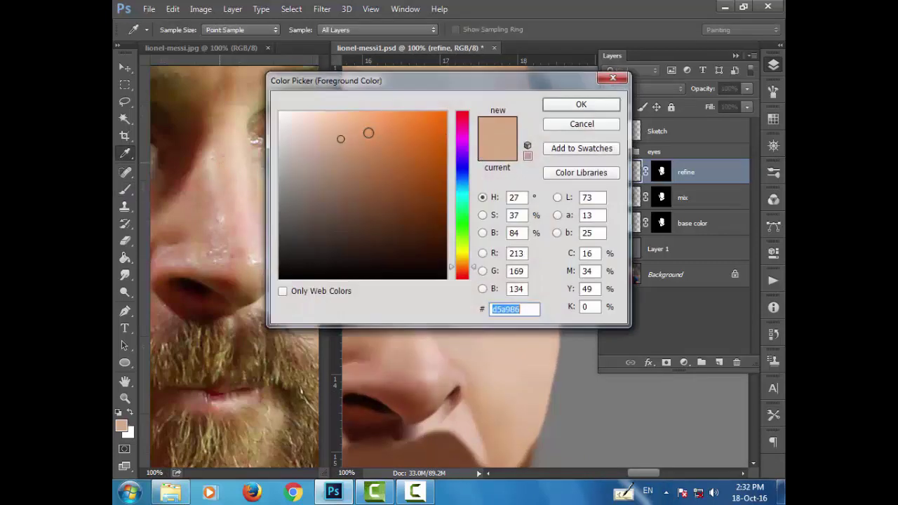
Confirm a lighter skin tone and blend the cheek with alternating sampled dark and light shades.
click(344, 144)
key(Return)
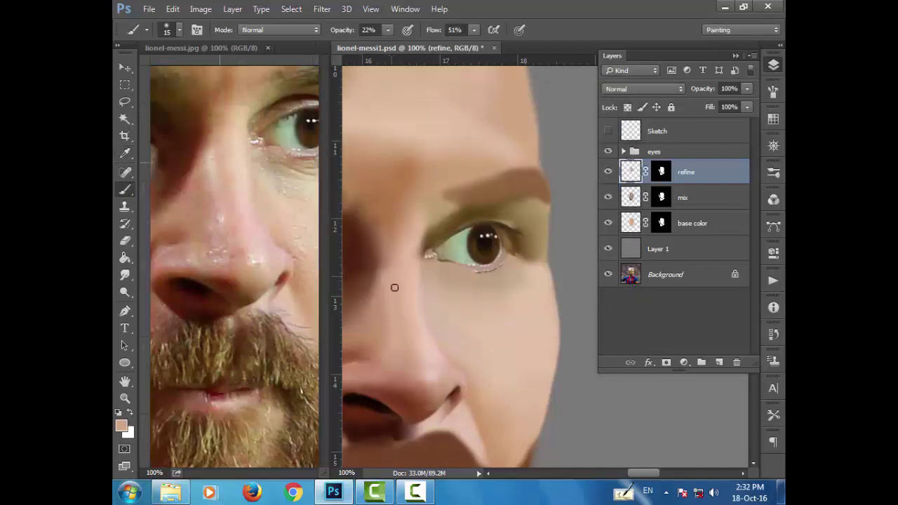
alt+click(385, 262)
alt+click(391, 282)
scroll(459, 313, down, 1)
alt+click(388, 242)
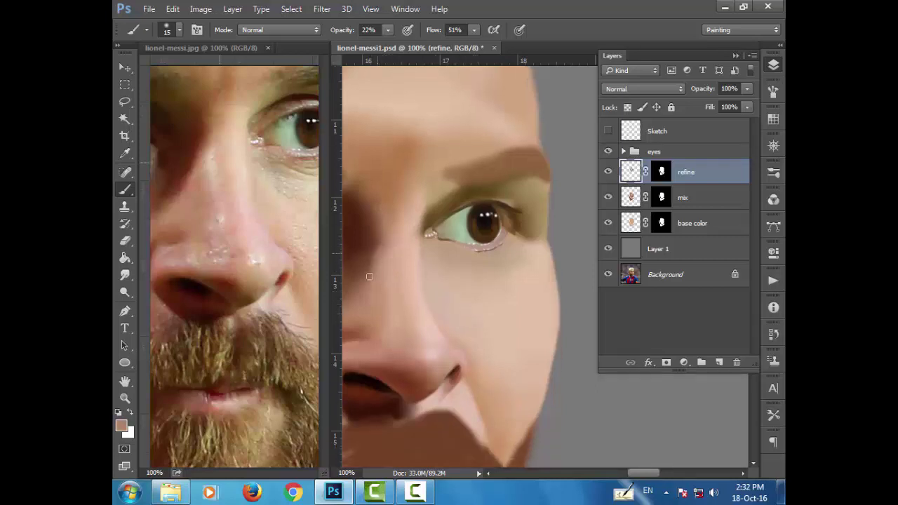
alt+click(374, 245)
alt+click(383, 262)
Lower brush opacity to 13% and keep blending the cheek with sampled darker and lighter skin shades.
drag(343, 31, 338, 34)
key(Return)
alt+click(375, 247)
alt+click(373, 277)
alt+click(383, 249)
alt+click(375, 277)
alt+click(383, 244)
scroll(440, 302, down, 2)
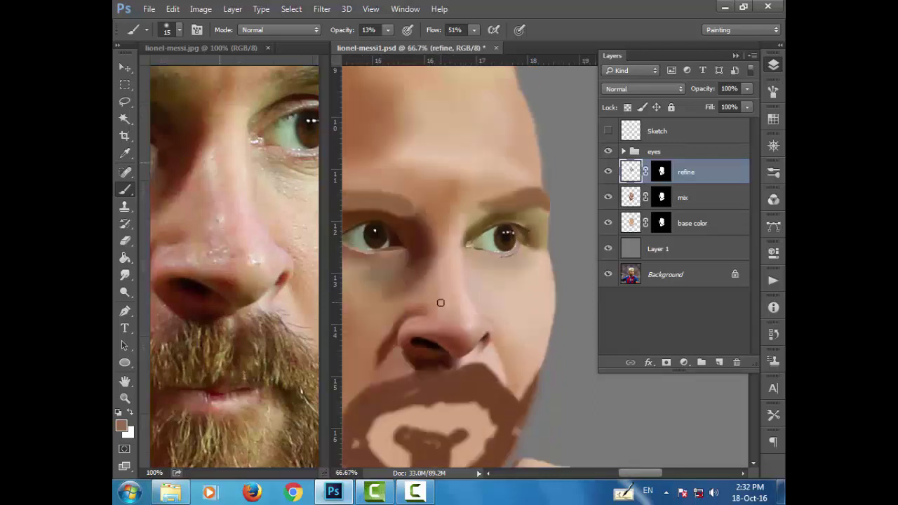
scroll(440, 303, down, 1)
scroll(441, 302, down, 1)
scroll(441, 302, up, 2)
scroll(441, 302, up, 2)
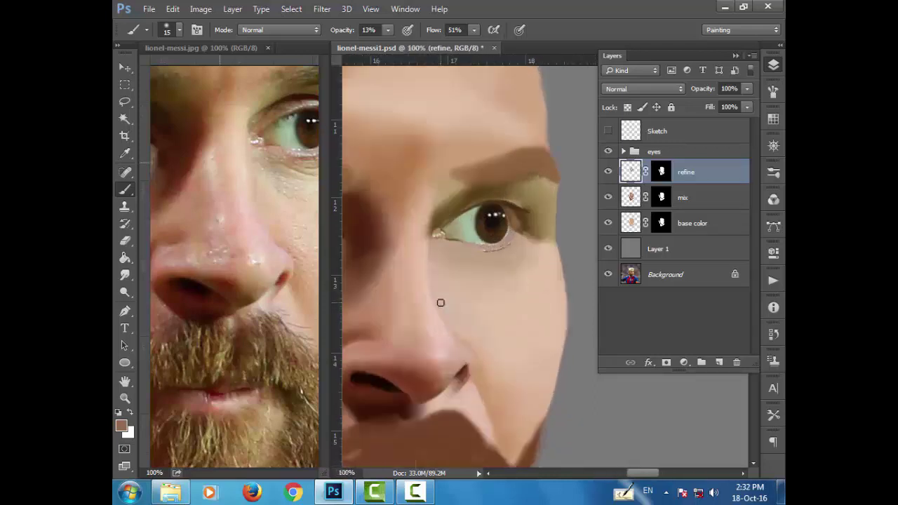
scroll(440, 302, up, 1)
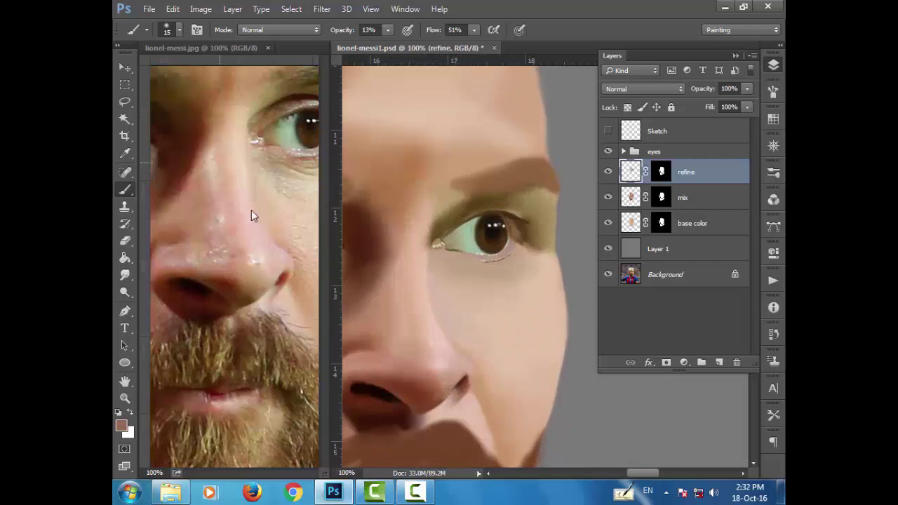
Briefly show the Sketch layer outlines for reference, then hide them again.
scroll(403, 332, up, 1)
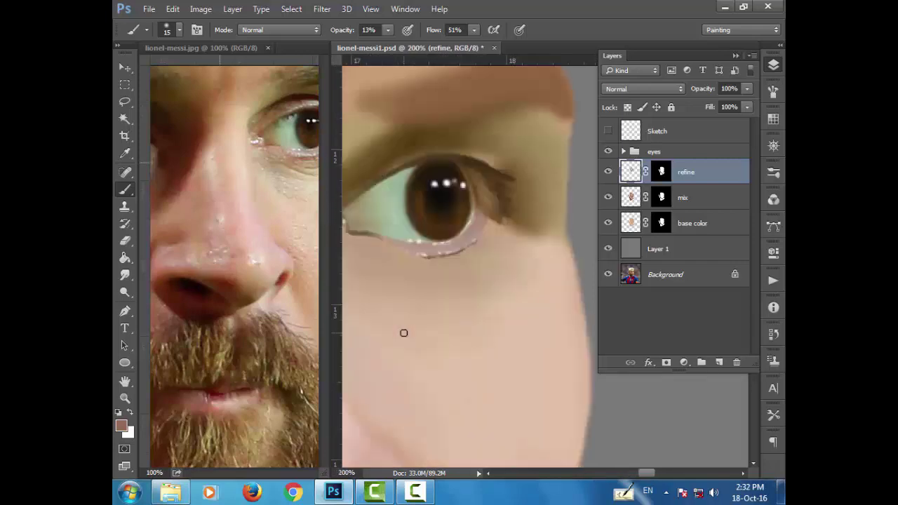
scroll(414, 351, up, 1)
drag(653, 475, 647, 475)
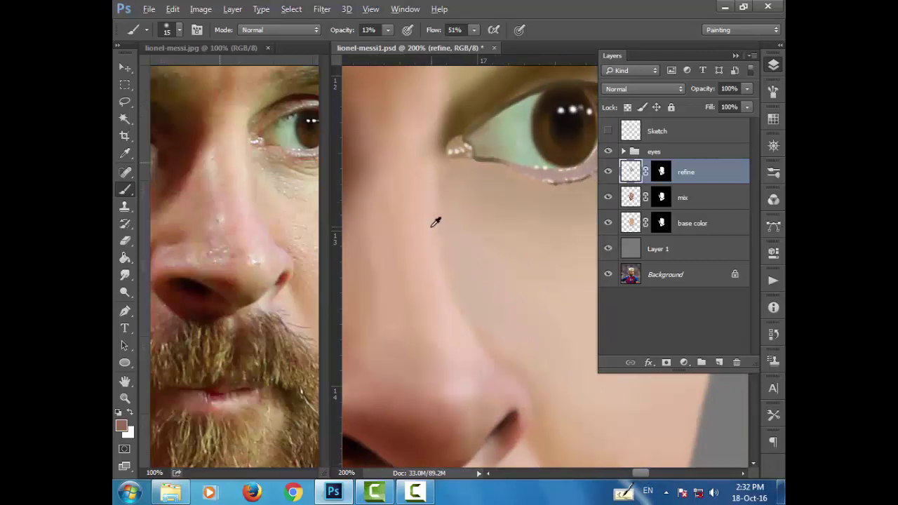
click(607, 131)
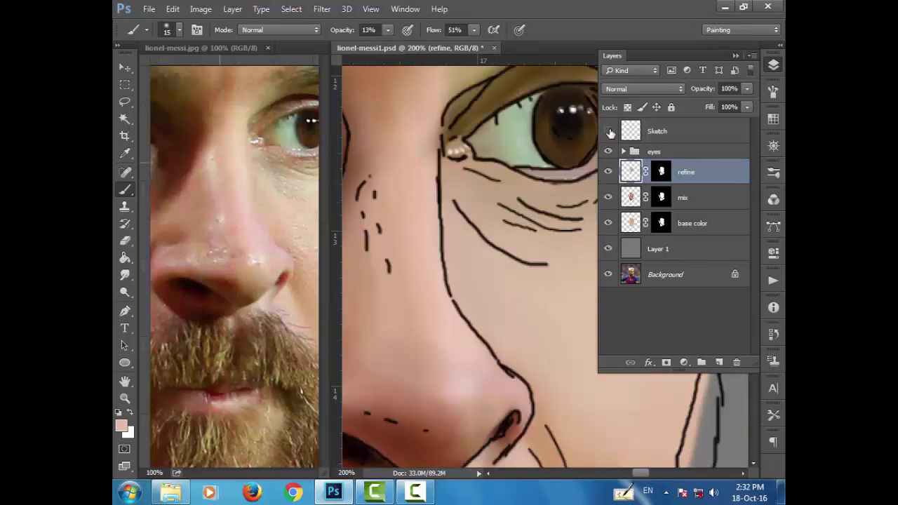
click(608, 132)
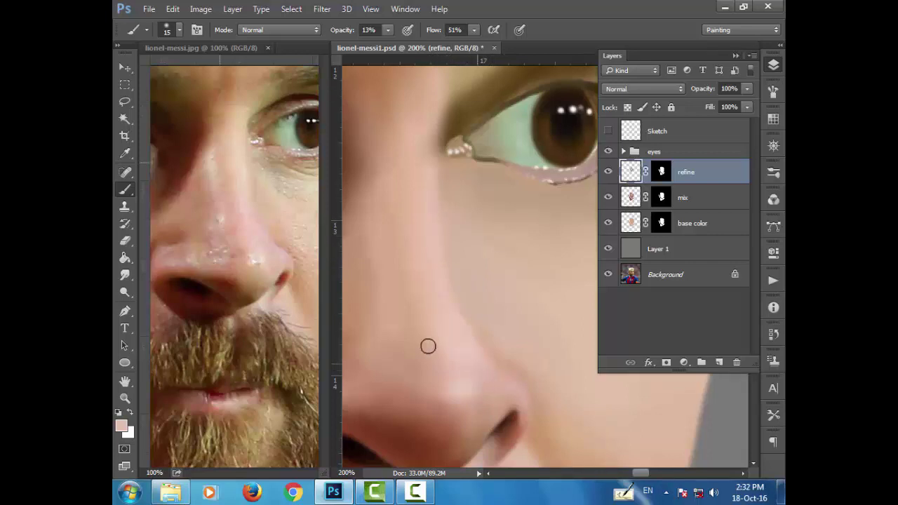
Set the foreground colour to the light skin tone #d0ac90 (R208 G172 B144).
scroll(421, 344, down, 1)
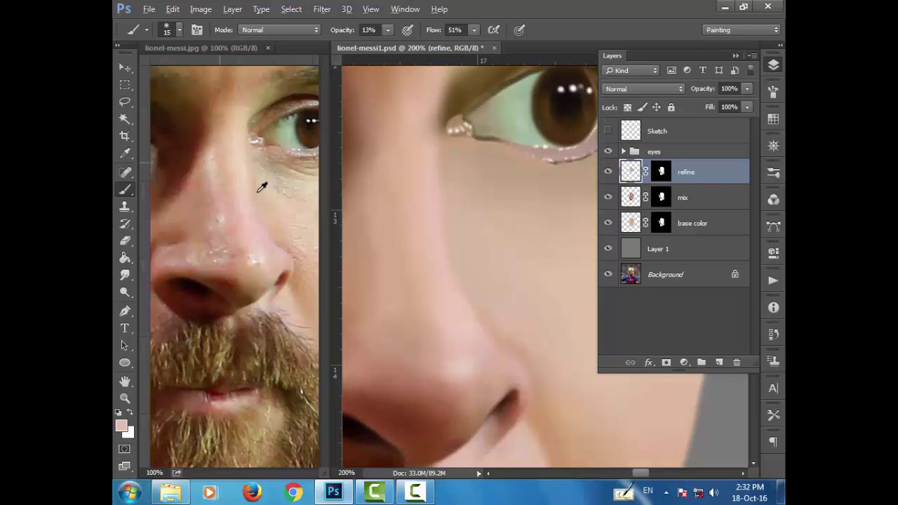
click(122, 426)
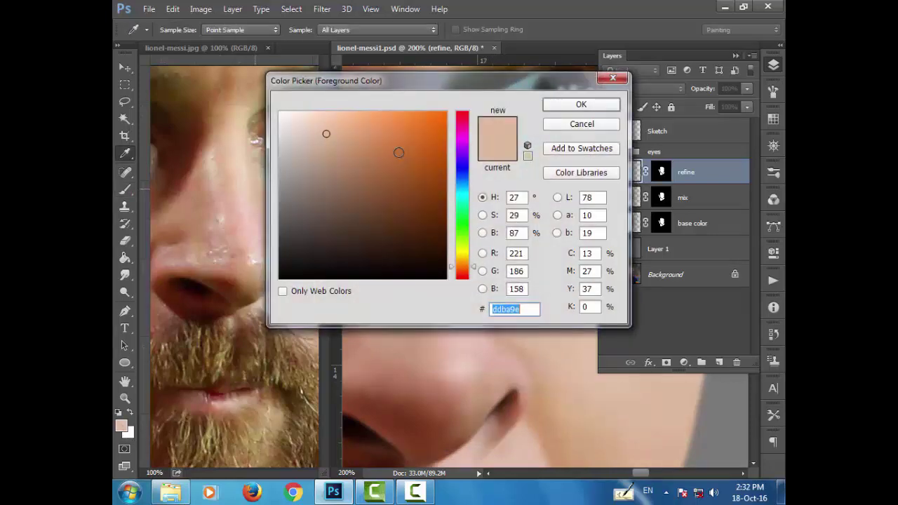
click(576, 105)
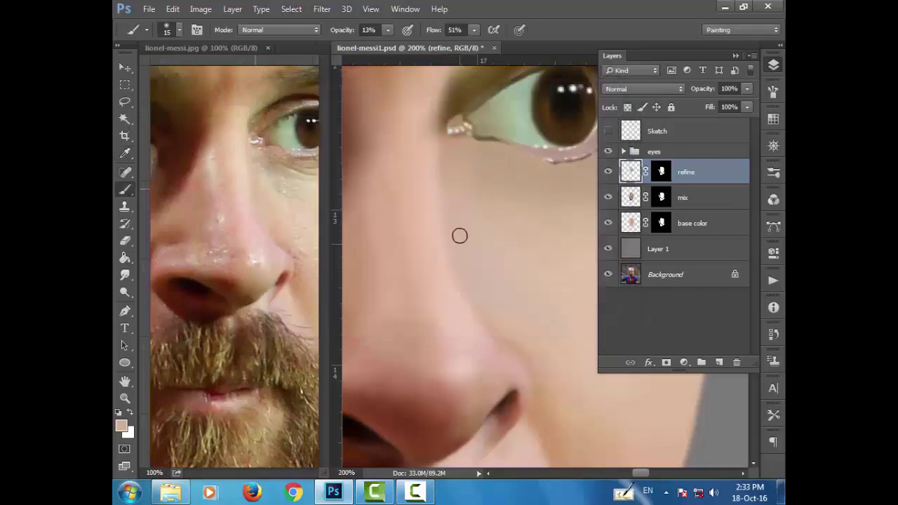
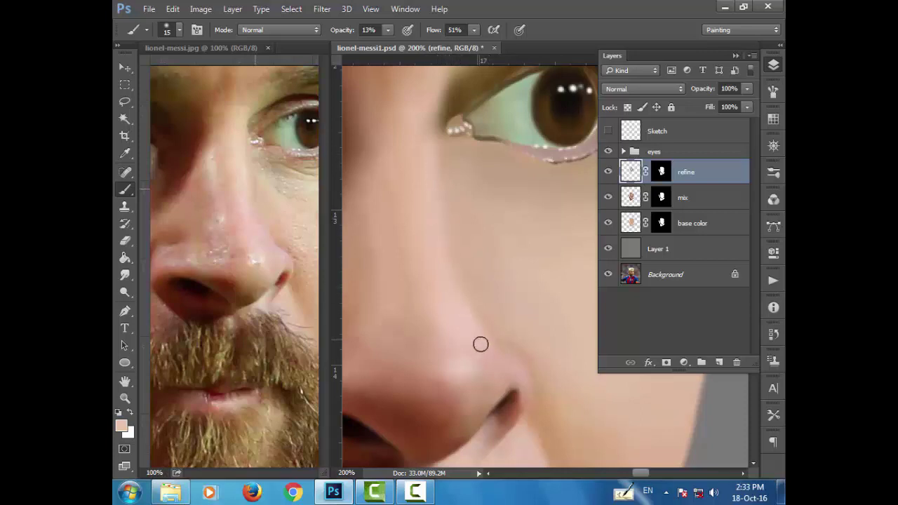
Zoom in close on the nose and set the brush back to size 15.
key(ctrl+minus)
key(ctrl+minus)
key(ctrl+minus)
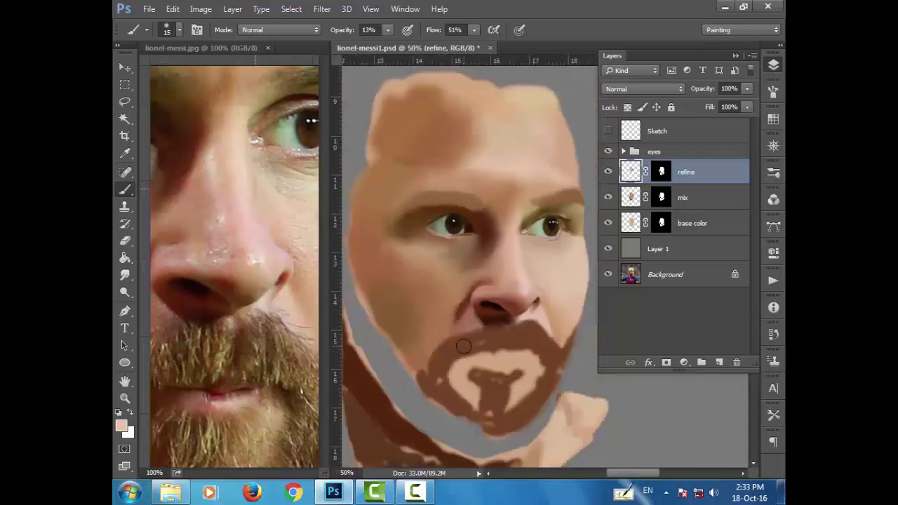
key(ctrl+minus)
key(ctrl+plus)
key(ctrl+plus)
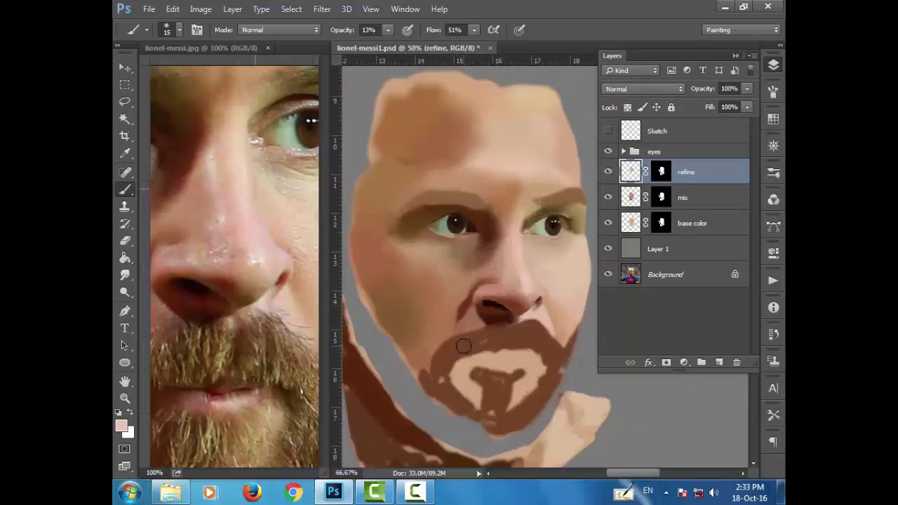
key(ctrl+plus)
key(ctrl+plus)
scroll(463, 346, up, 3)
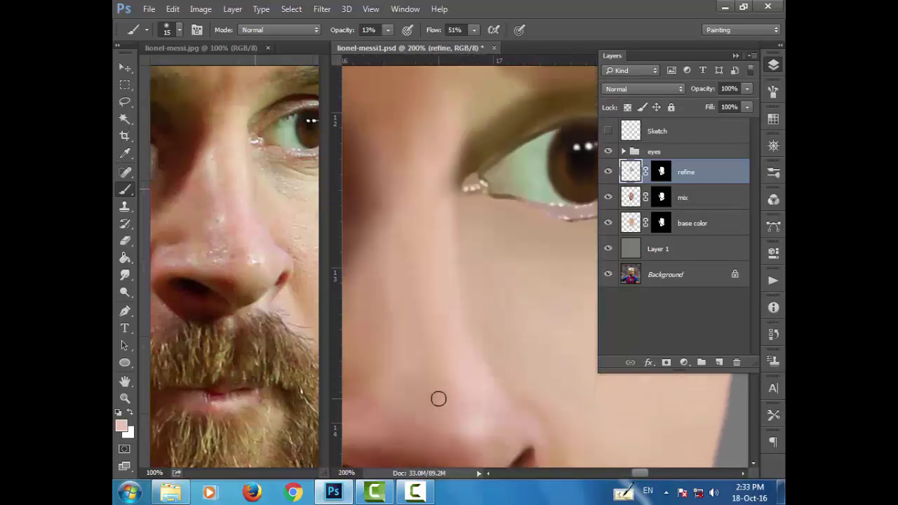
key(bracketleft)
key(bracketright)
key(bracketright)
Blend the skin at the eye corner using sampled light and darker skin tones.
alt+click(450, 232)
alt+click(461, 214)
scroll(515, 274, up, 1)
scroll(521, 254, up, 1)
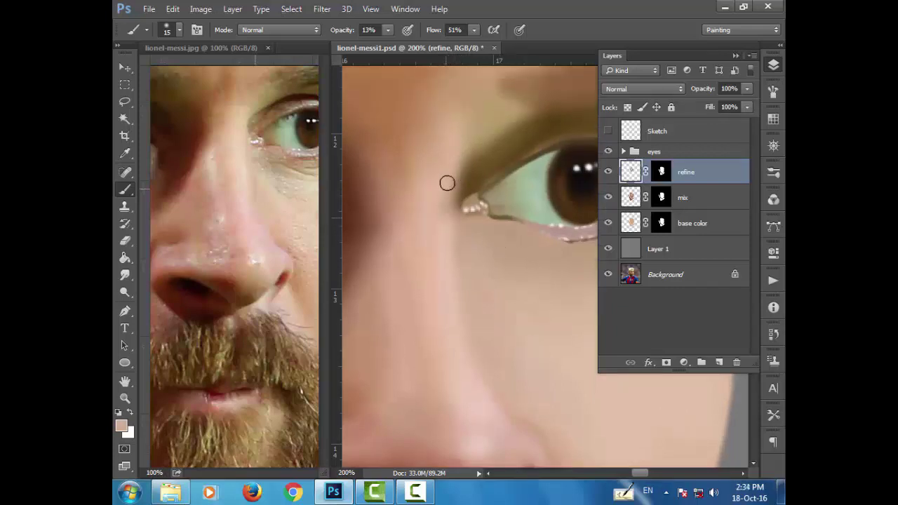
alt+click(442, 218)
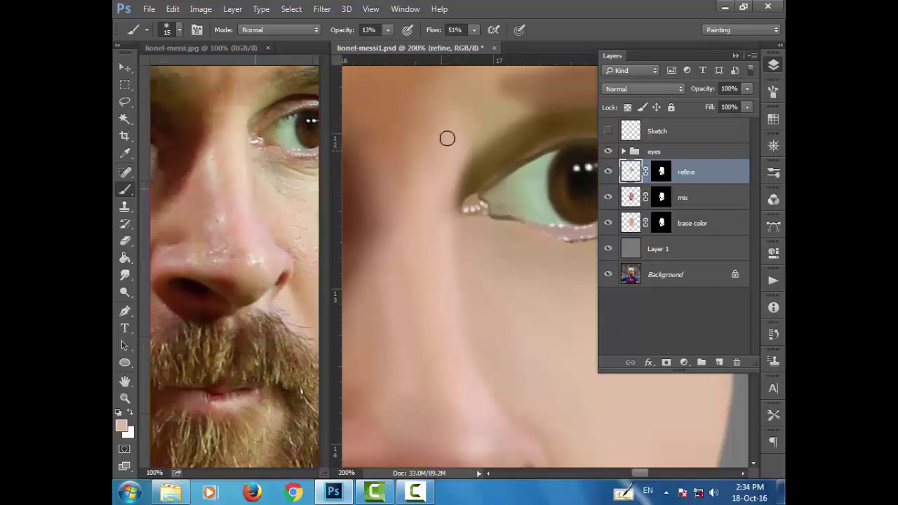
scroll(434, 242, down, 3)
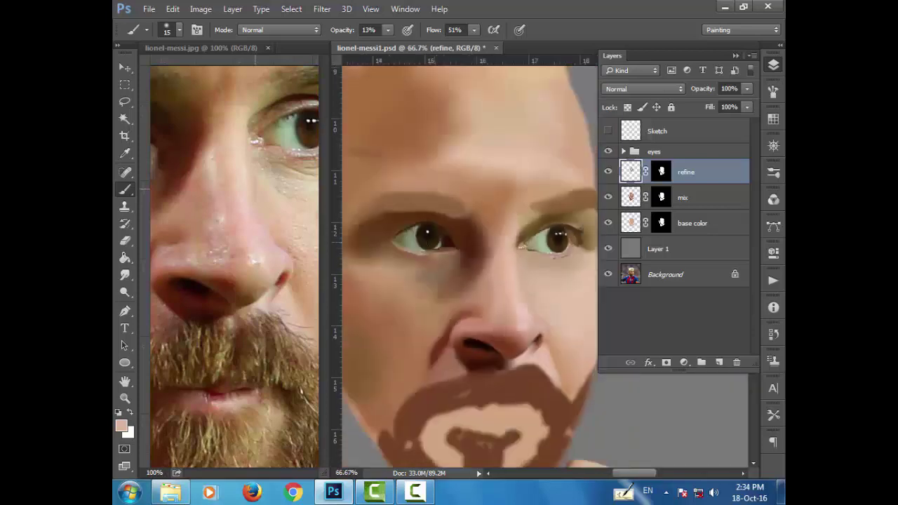
scroll(434, 242, down, 1)
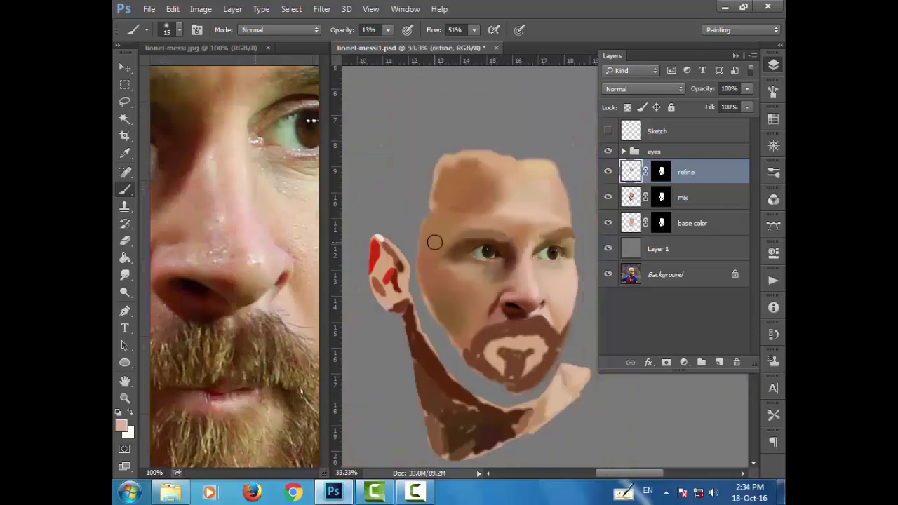
scroll(434, 242, up, 2)
scroll(435, 242, up, 1)
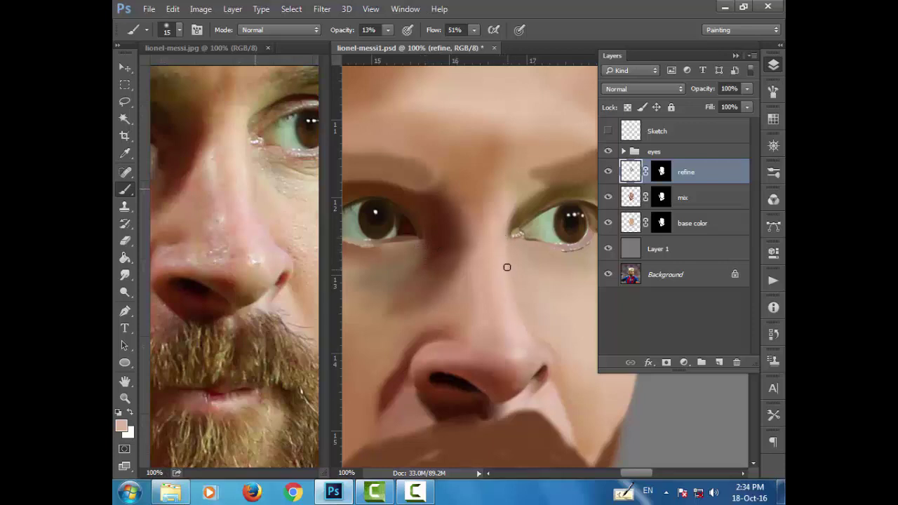
scroll(505, 267, down, 1)
scroll(506, 301, down, 1)
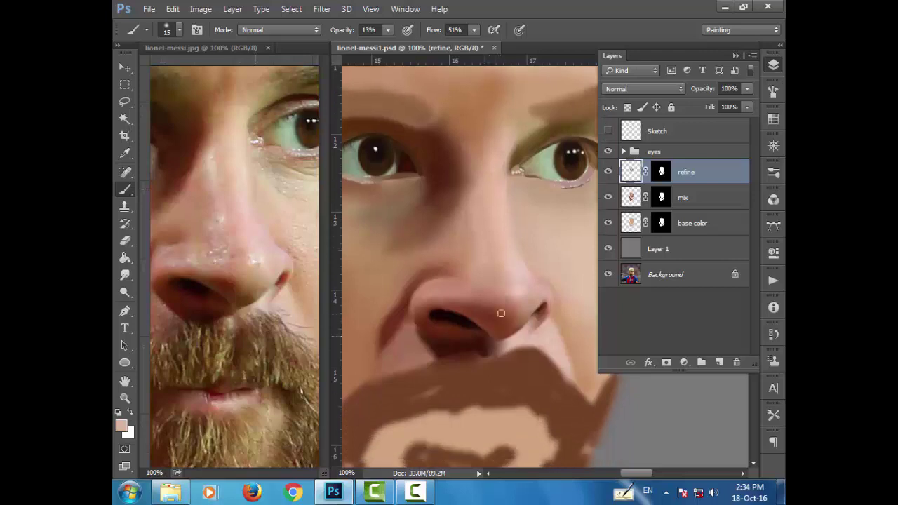
Blend a brighter skin tone down the nose and save lionel-messi1.psd.
alt+click(527, 272)
key(ctrl+minus)
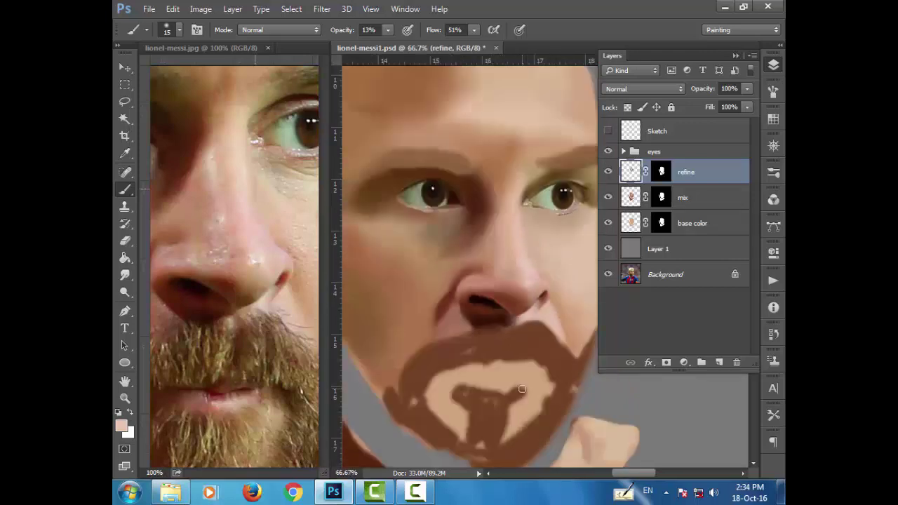
key(ctrl+minus)
key(ctrl+minus)
key(ctrl+plus)
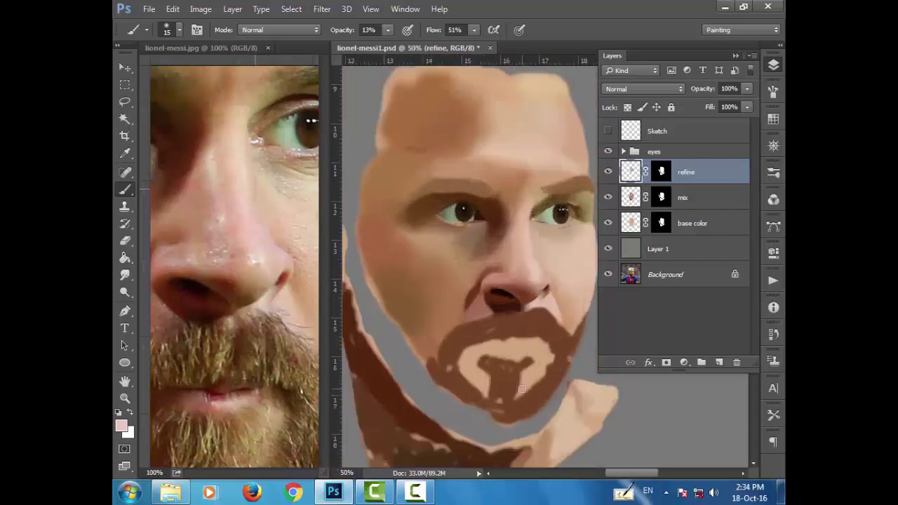
key(ctrl+s)
Show the lionel-messi.jpg reference zoomed out to 33.3% and dismiss the Windows notification.
click(261, 230)
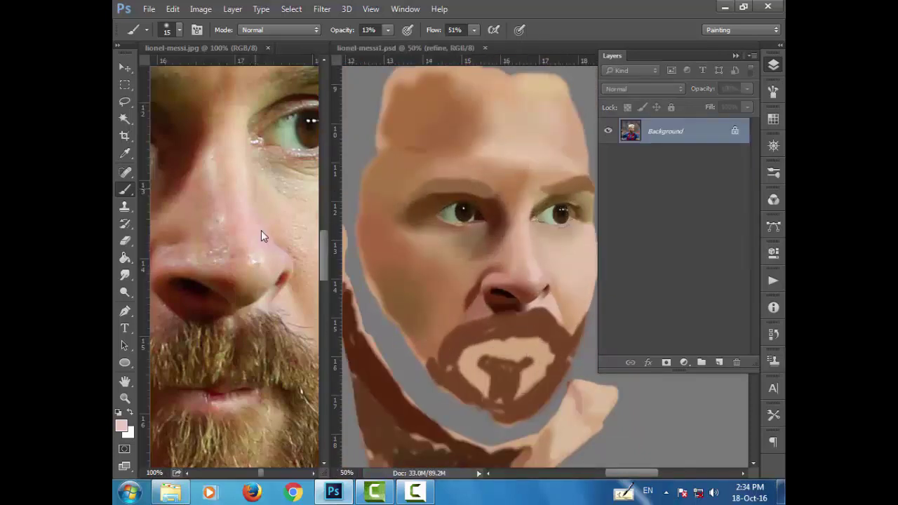
key(ctrl+minus)
key(ctrl+minus)
key(ctrl+minus)
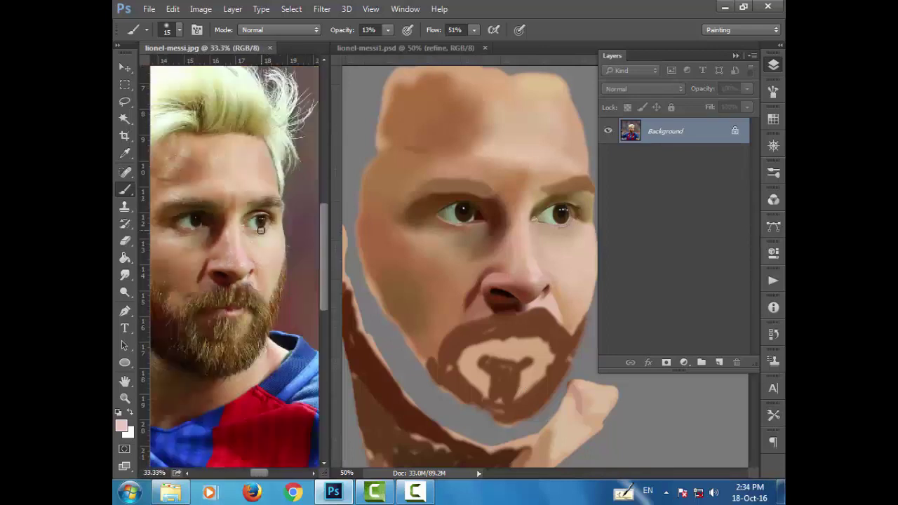
scroll(332, 326, down, 1)
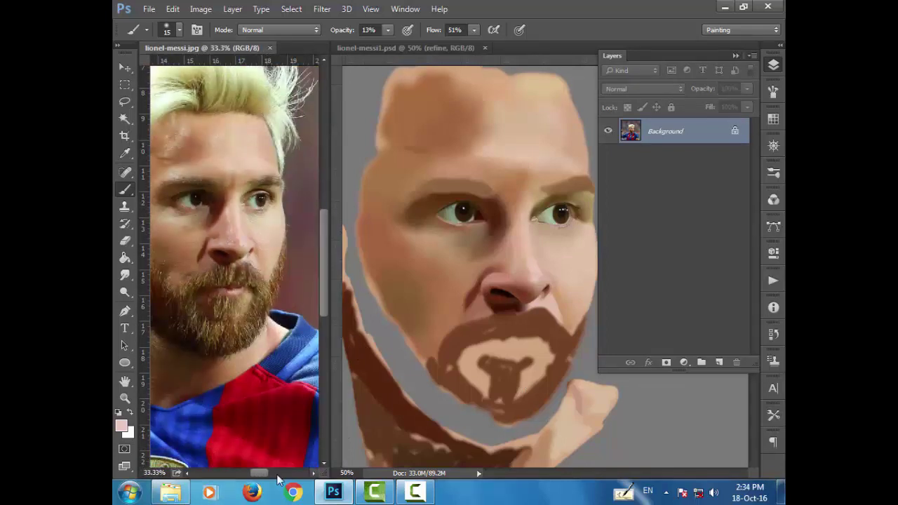
drag(265, 481, 264, 482)
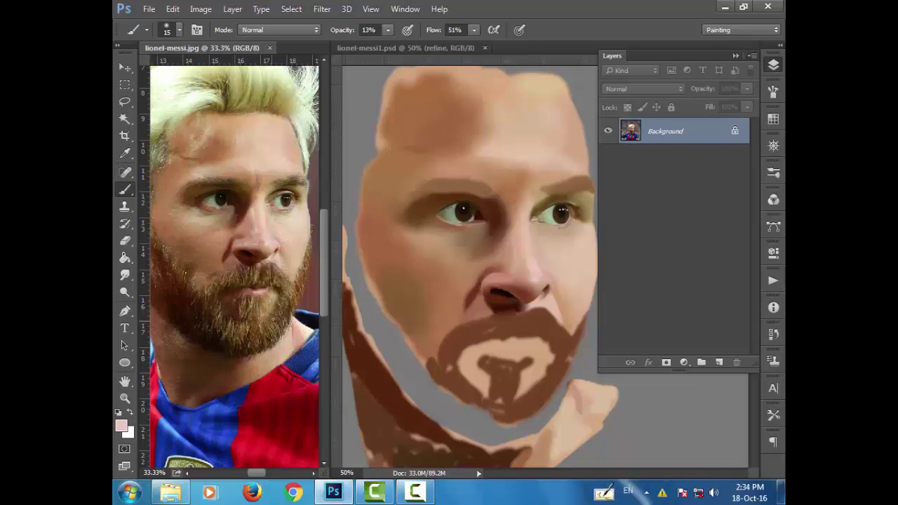
click(659, 457)
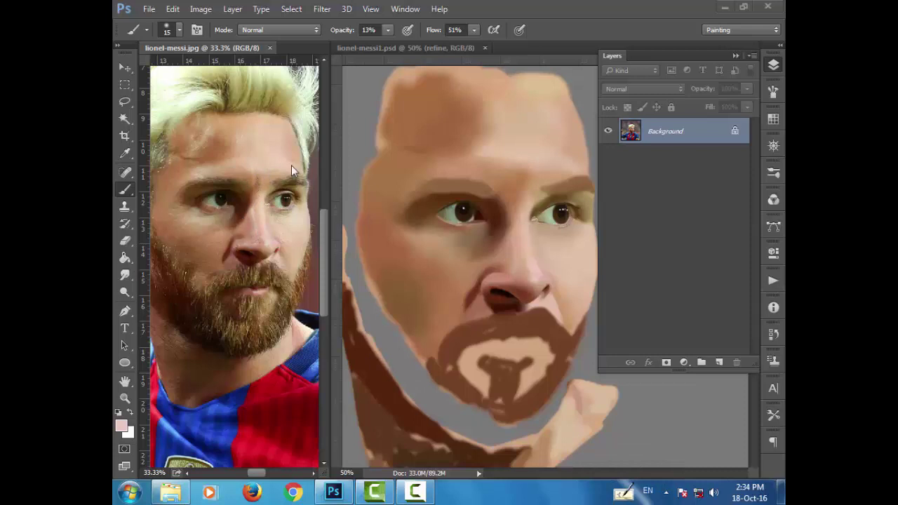
On the painting, set brush opacity to 8% and paint a faint forehead stroke.
click(425, 49)
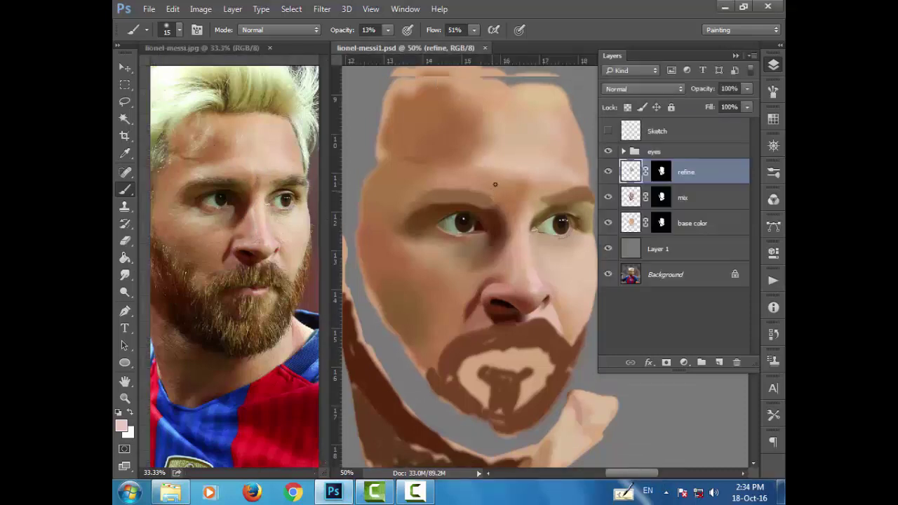
scroll(496, 197, up, 1)
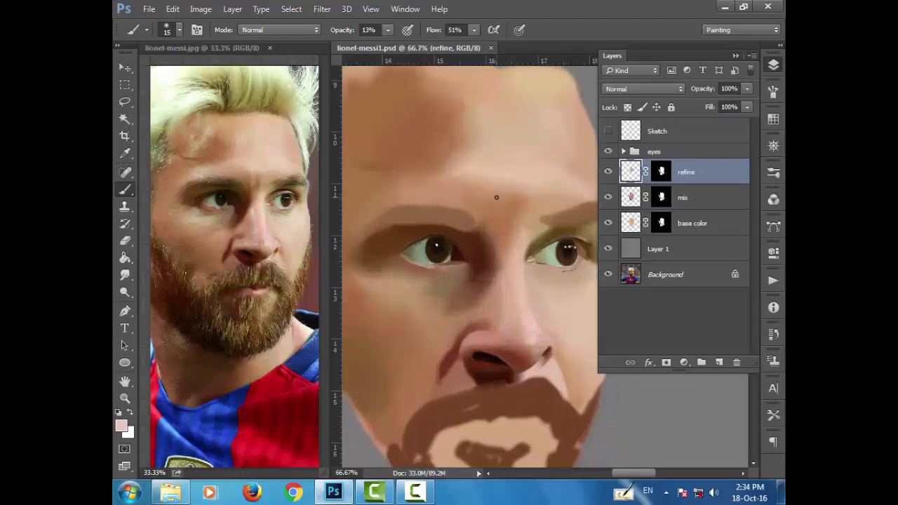
click(389, 31)
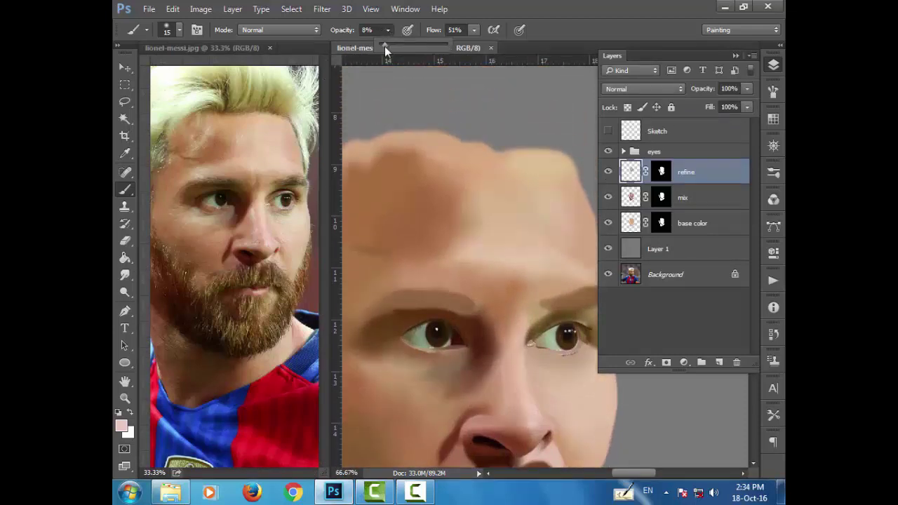
scroll(489, 137, up, 1)
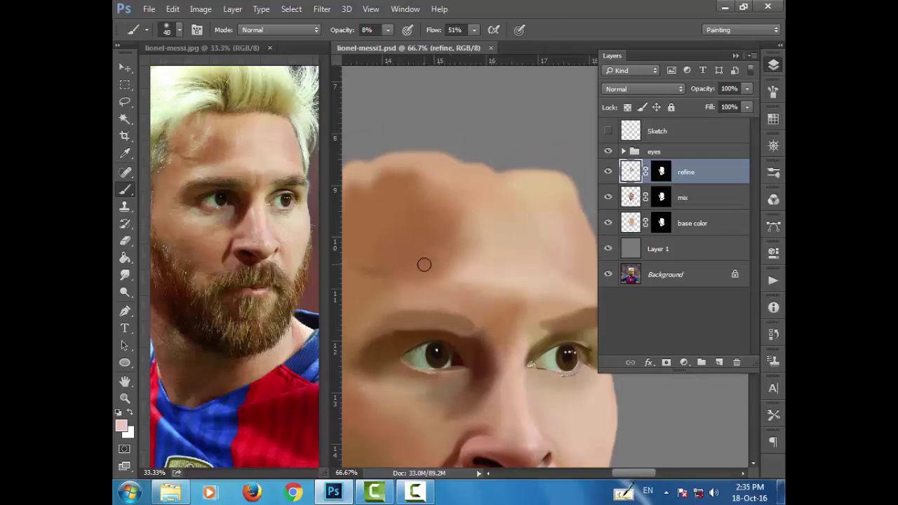
alt+click(454, 232)
drag(457, 236, 457, 212)
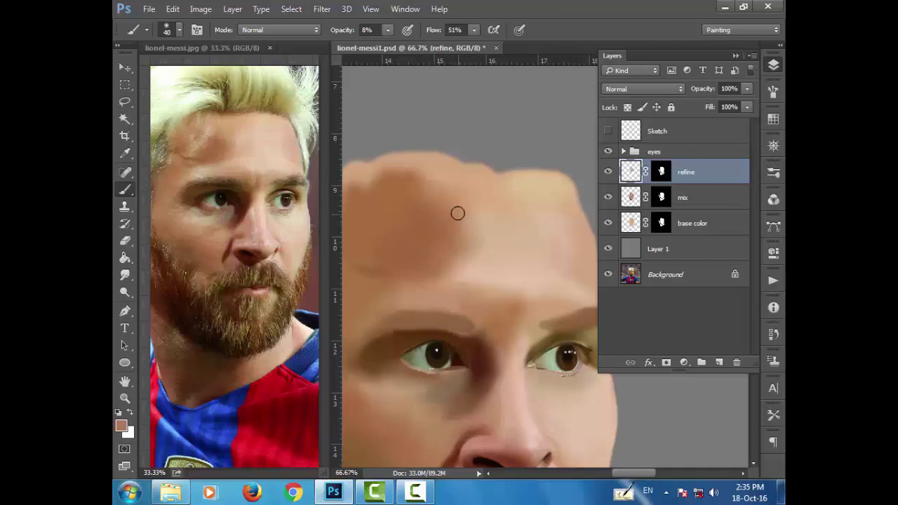
Blend the forehead with alternating darker and lighter sampled skin tones.
alt+click(444, 247)
alt+click(467, 216)
alt+click(476, 265)
alt+click(452, 256)
alt+click(457, 256)
alt+click(463, 264)
alt+click(457, 260)
Blend the brow area with sampled peach and darker brown tones.
alt+click(412, 282)
alt+click(421, 282)
alt+click(472, 282)
alt+click(465, 278)
alt+click(485, 274)
alt+click(477, 293)
alt+click(504, 302)
alt+click(375, 302)
Blend the upper cheek with a lighter tan and reddish brown under the eye.
drag(630, 474, 622, 482)
alt+click(413, 247)
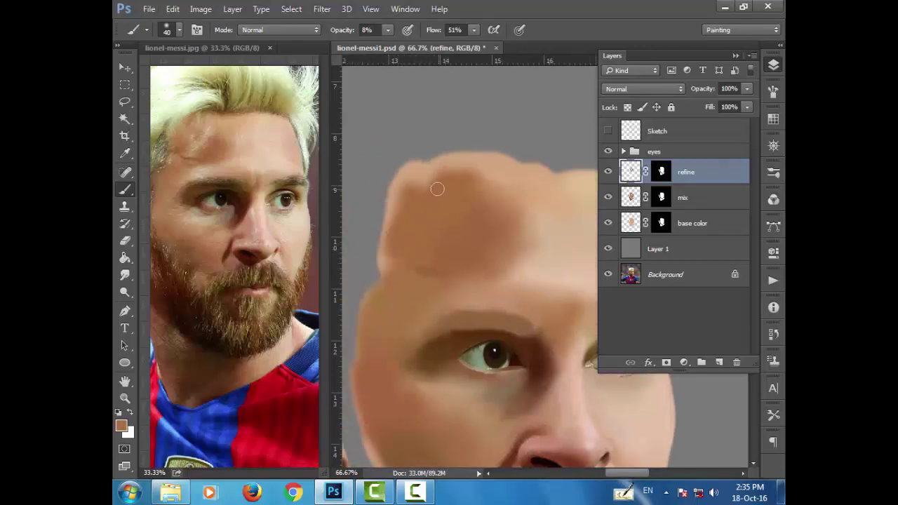
scroll(395, 281, down, 2)
scroll(388, 289, down, 2)
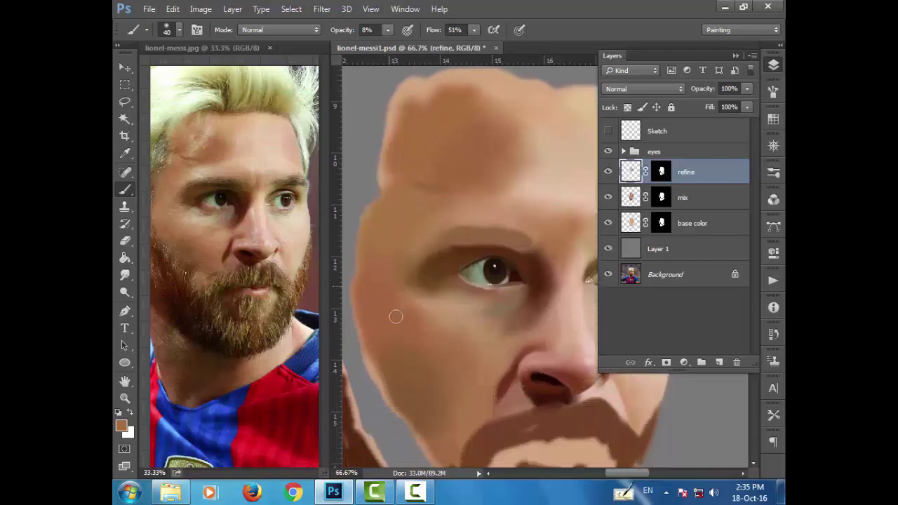
alt+click(431, 299)
alt+click(401, 302)
Sample light and darker skin tones from under the eye.
scroll(442, 343, down, 3)
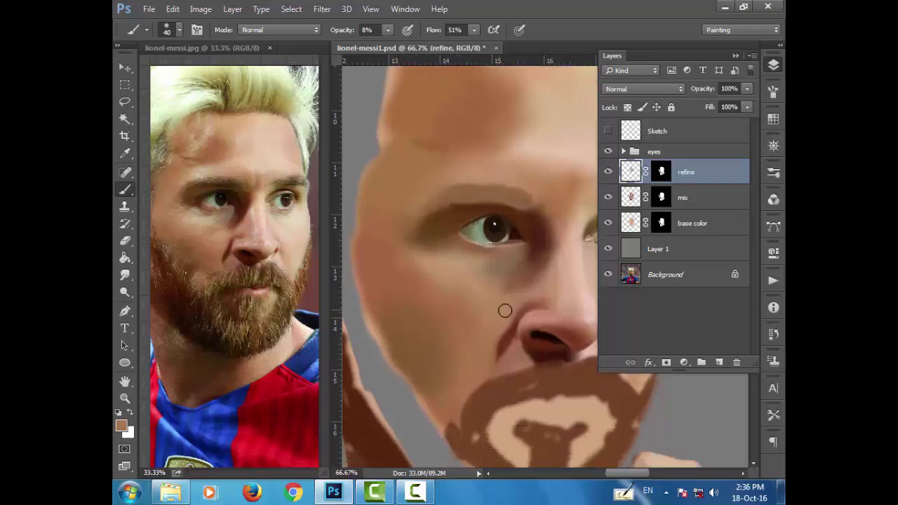
alt+click(525, 267)
alt+click(491, 295)
alt+click(521, 250)
scroll(470, 302, down, 2)
scroll(475, 304, down, 2)
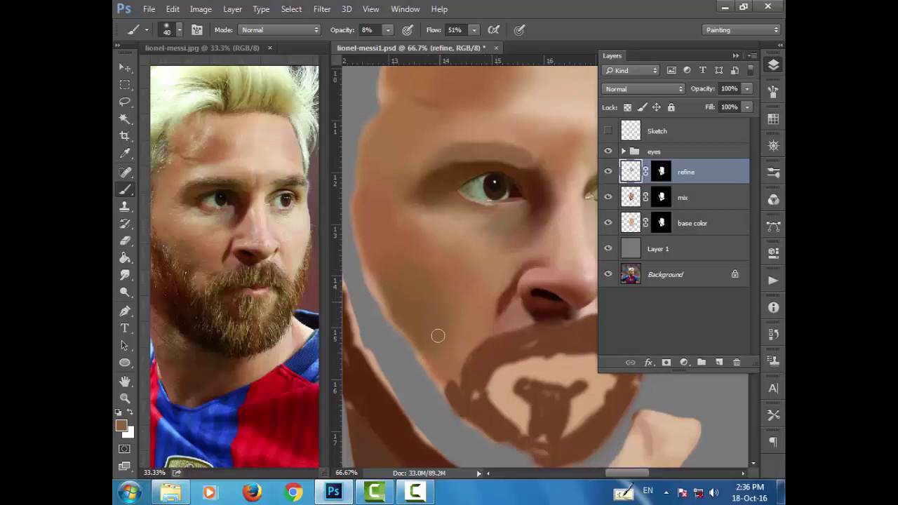
Soften the jaw and beard edge by repainting it in light skin tone.
drag(431, 326, 425, 344)
drag(620, 477, 636, 477)
scroll(533, 372, up, 3)
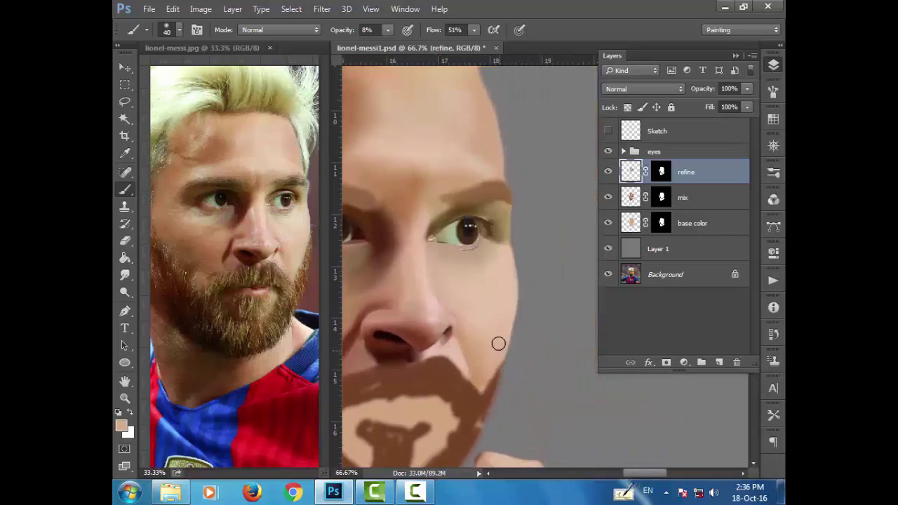
alt+click(497, 343)
drag(475, 377, 482, 391)
scroll(482, 391, up, 4)
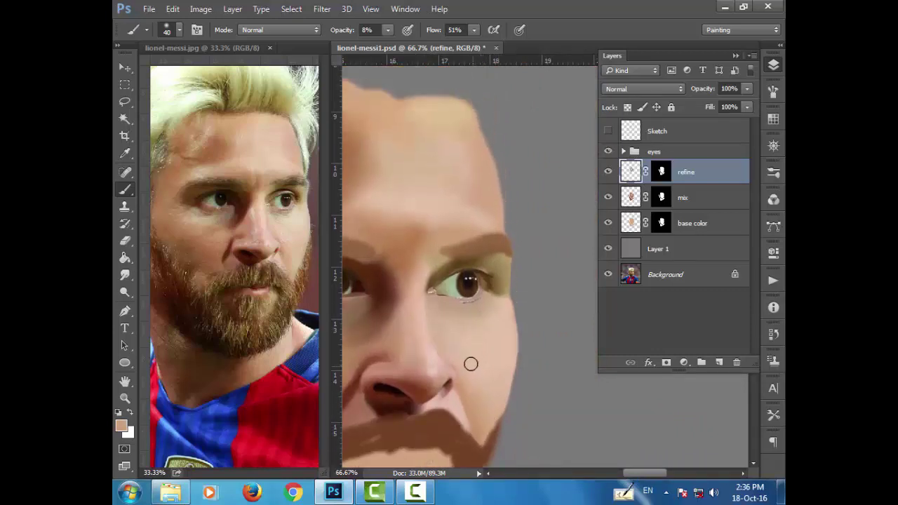
scroll(470, 363, up, 2)
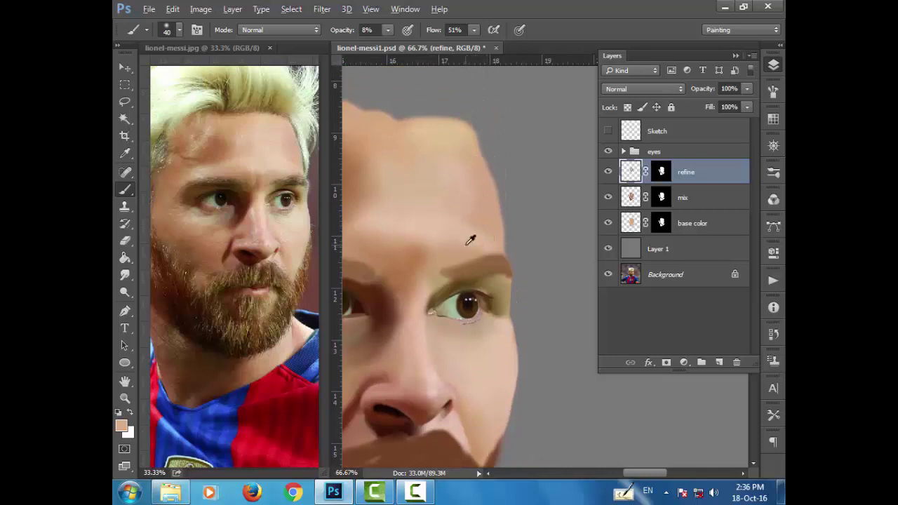
Blend the skin between the brows with darker and brighter sampled tones.
alt+click(420, 256)
alt+click(408, 314)
alt+click(424, 298)
scroll(471, 346, up, 1)
scroll(472, 346, up, 1)
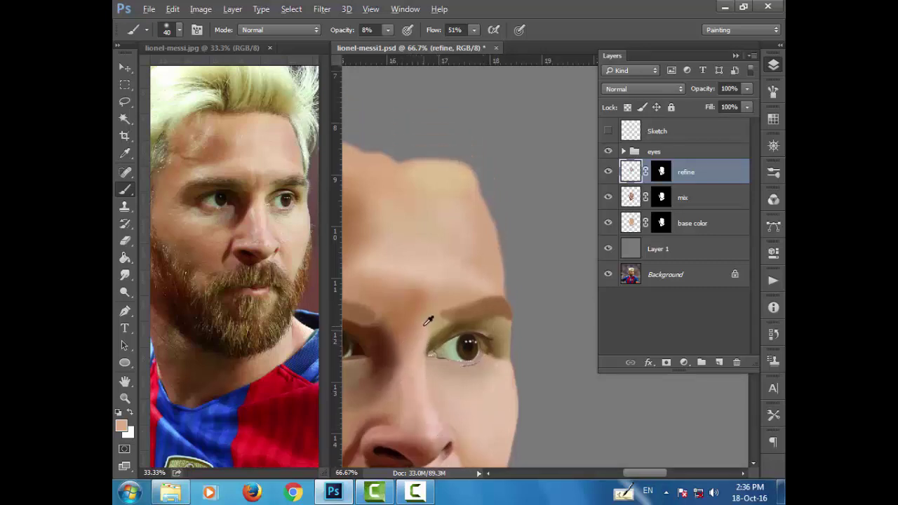
Sample forehead skin colours from the reference and the painting.
alt+click(274, 185)
alt+click(464, 214)
alt+click(434, 260)
drag(656, 474, 642, 480)
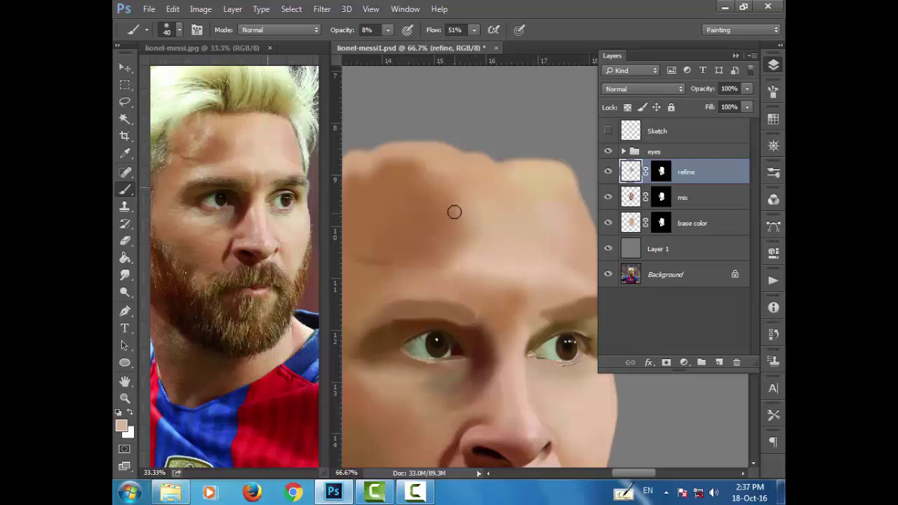
Darken the painted forehead with deeper brown from the reference, brush size 30.
alt+click(458, 208)
alt+click(441, 198)
alt+click(214, 145)
drag(402, 213, 393, 239)
drag(638, 474, 626, 474)
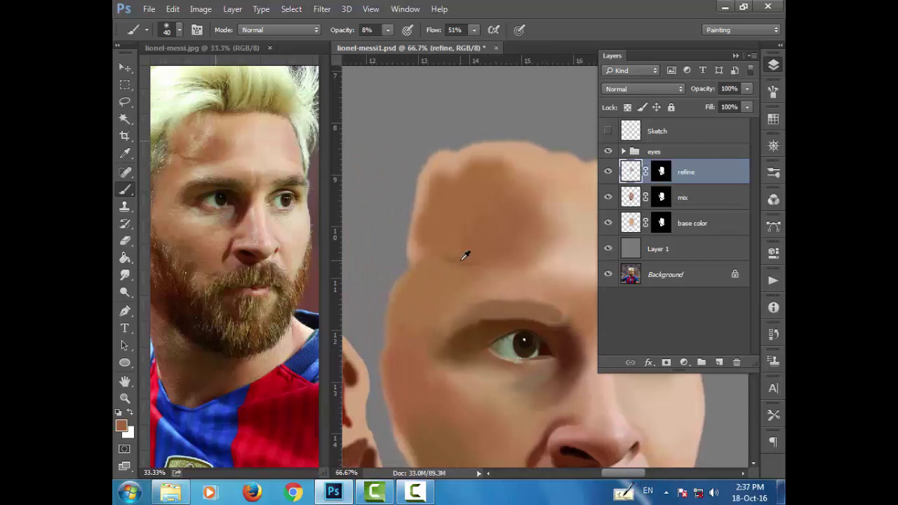
key(bracketleft)
click(425, 487)
Choose a medium tan foreground colour, with brush opacity 12% and size 30.
alt+click(195, 157)
click(123, 426)
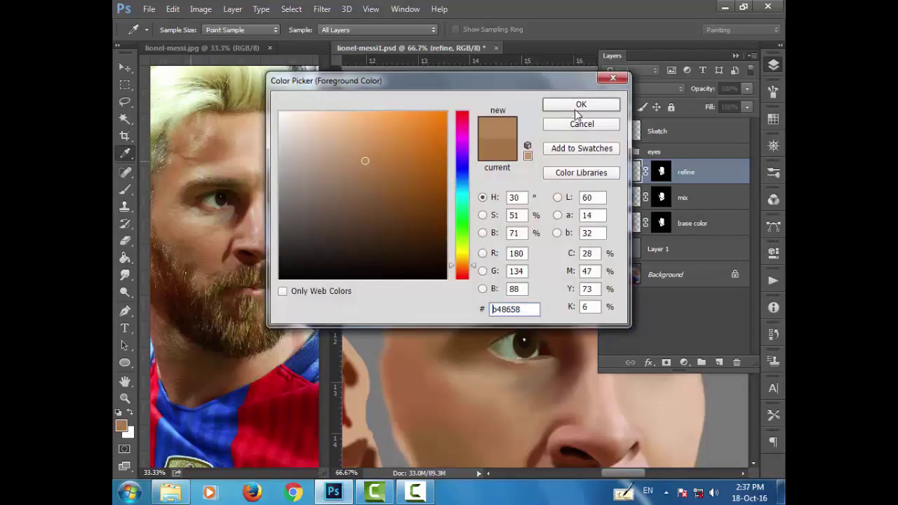
click(581, 104)
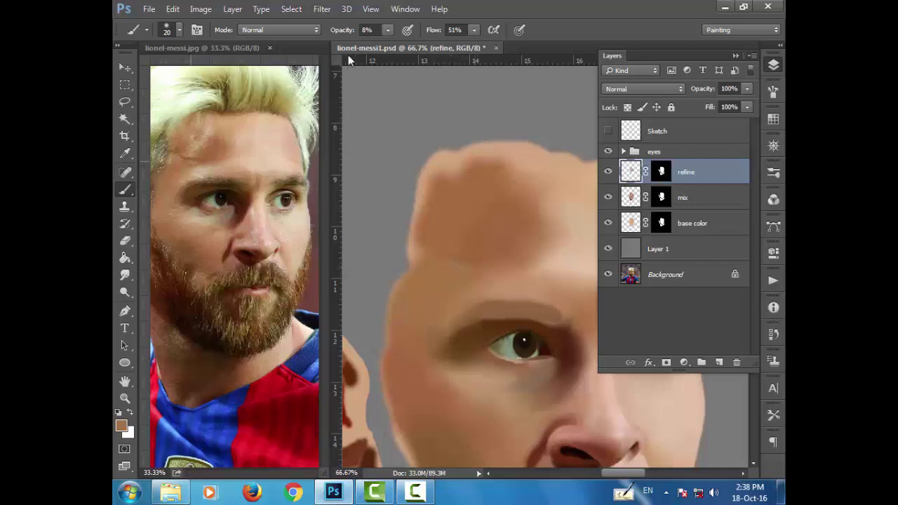
drag(340, 30, 343, 30)
key(bracketright)
click(120, 426)
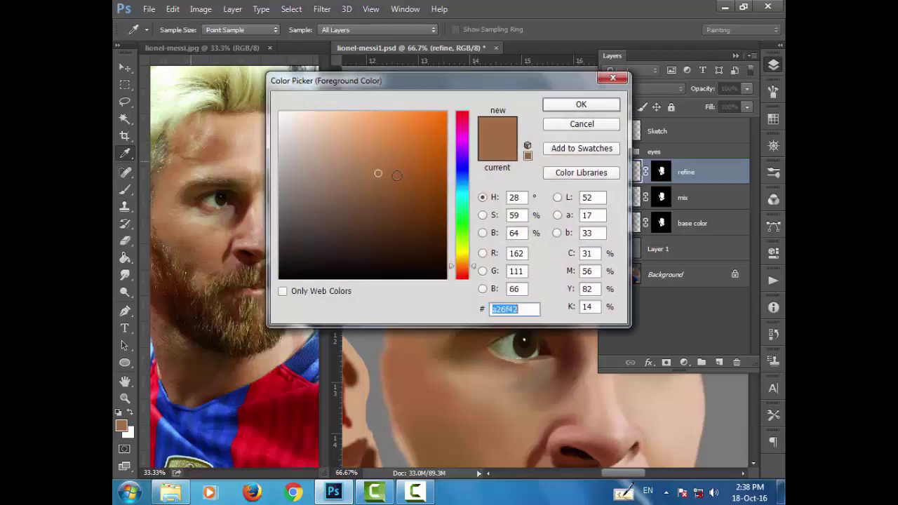
click(583, 105)
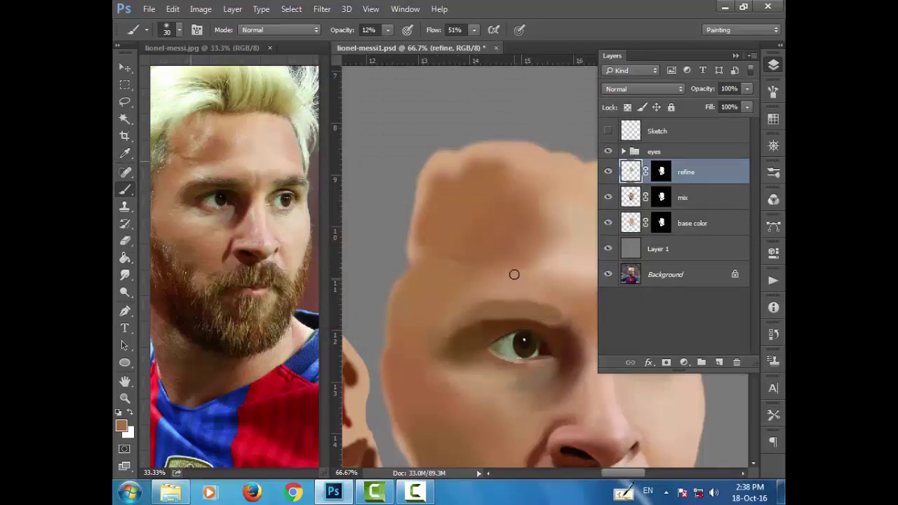
Blend the forehead with a size 15 brush and a slightly darker skin tone.
scroll(524, 258, down, 1)
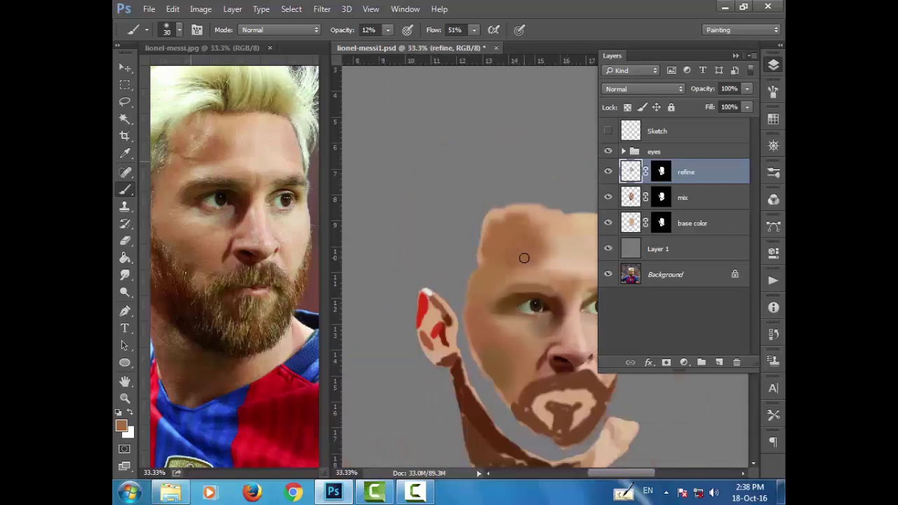
scroll(524, 258, up, 1)
scroll(524, 259, up, 1)
scroll(519, 263, up, 1)
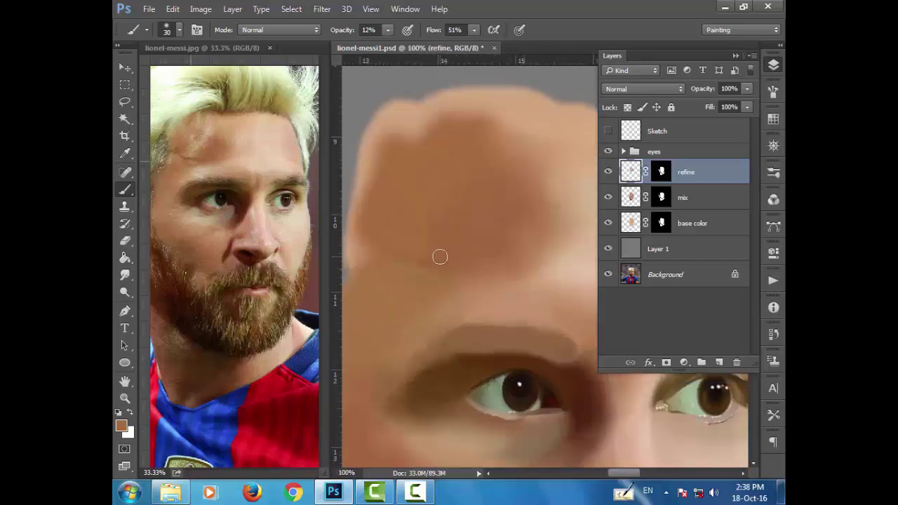
key(bracketleft)
key(bracketleft)
key(bracketleft)
alt+click(421, 259)
Zoom out to the whole face and make the Sketch layer visible again.
key(ctrl+minus)
key(ctrl+minus)
key(ctrl+minus)
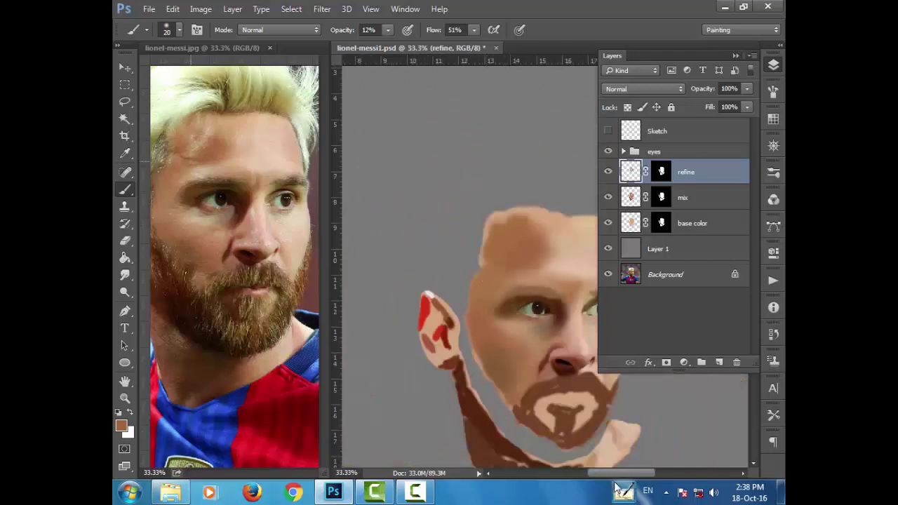
drag(623, 473, 642, 473)
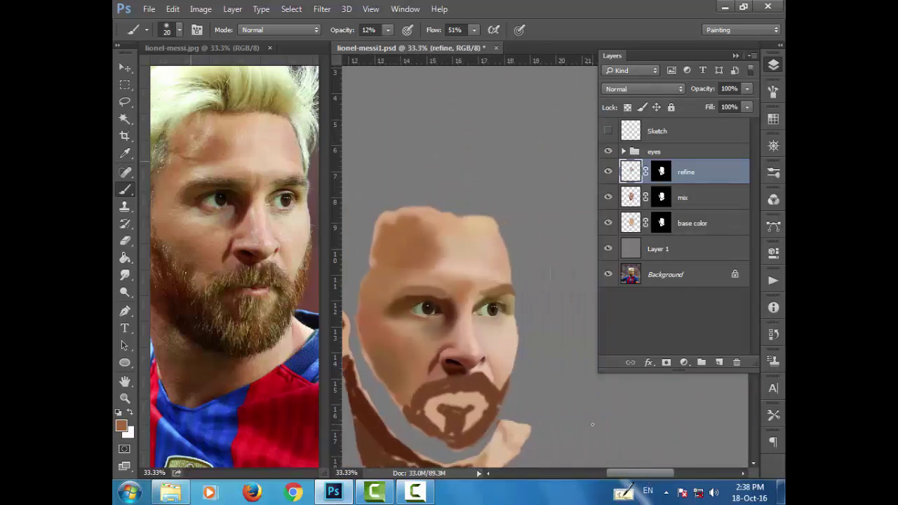
scroll(574, 412, down, 2)
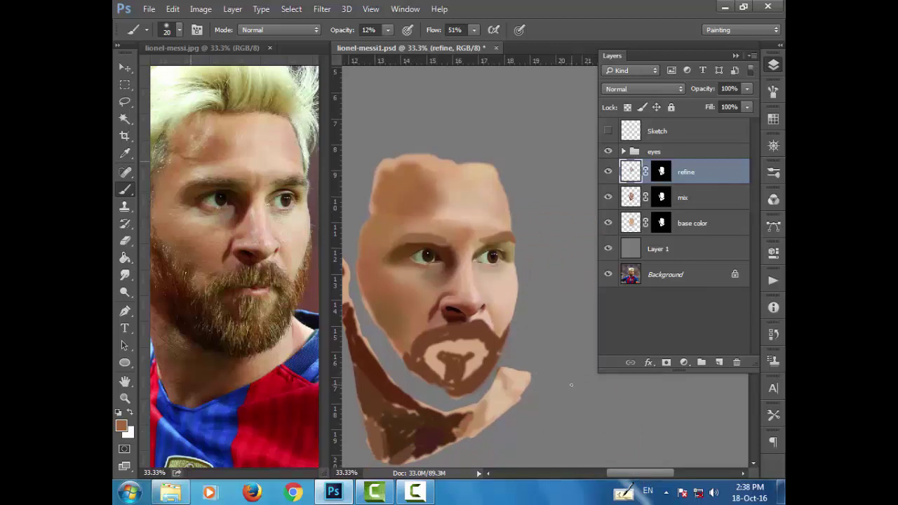
drag(644, 475, 638, 476)
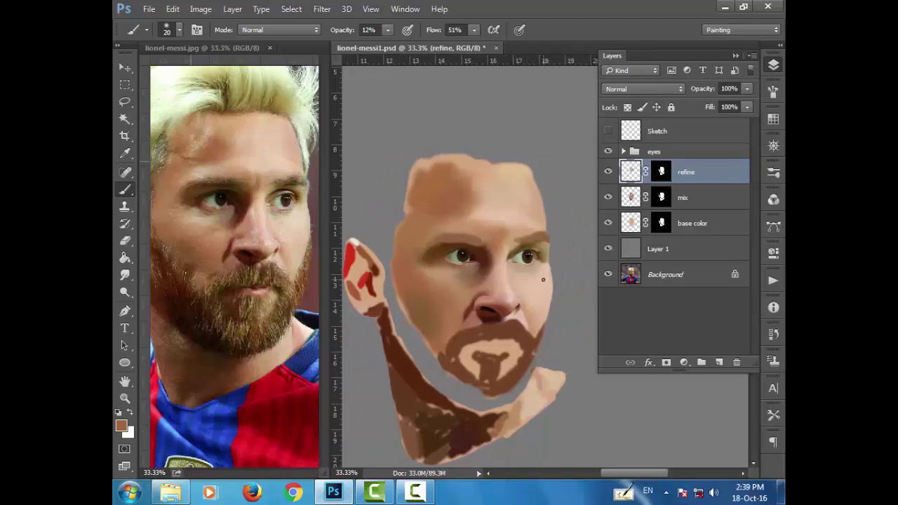
scroll(480, 230, down, 1)
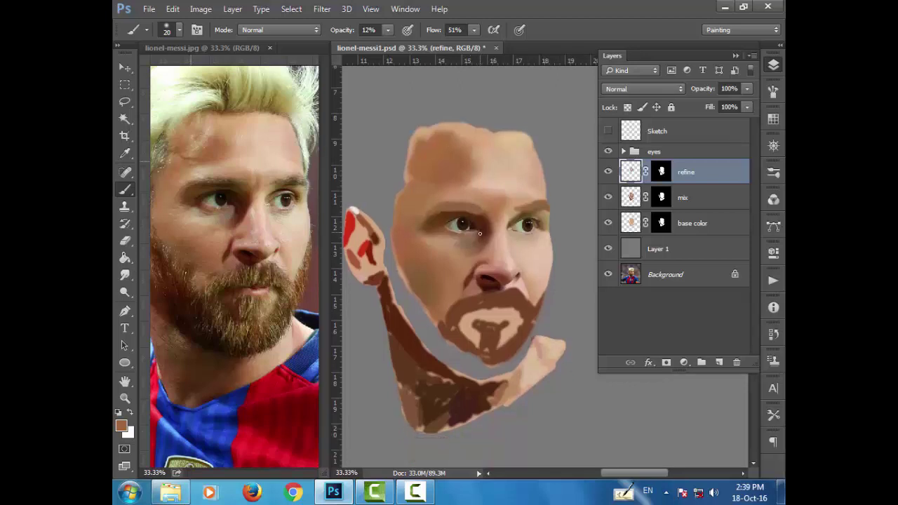
scroll(477, 238, up, 1)
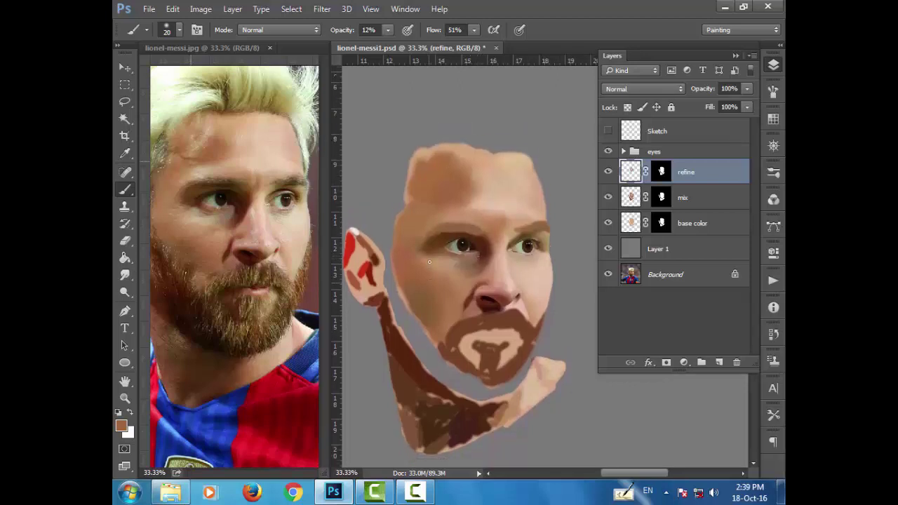
click(609, 131)
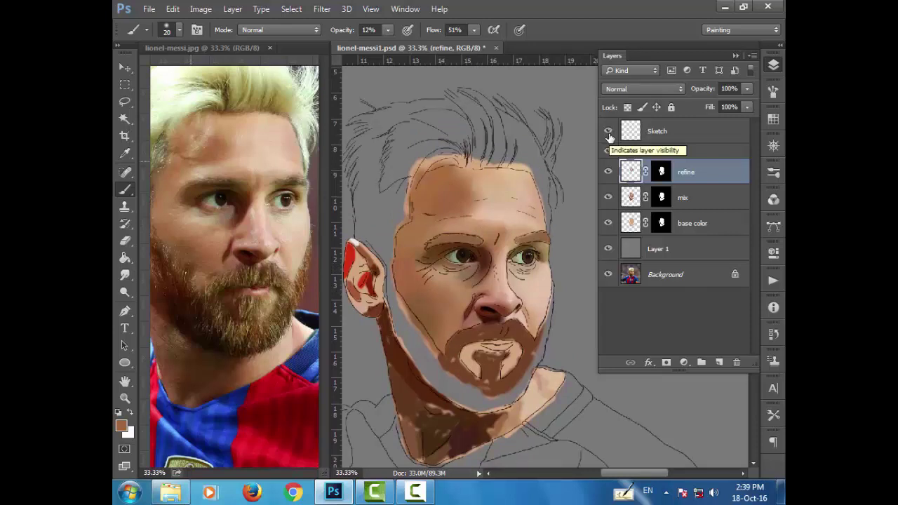
scroll(431, 271, up, 1)
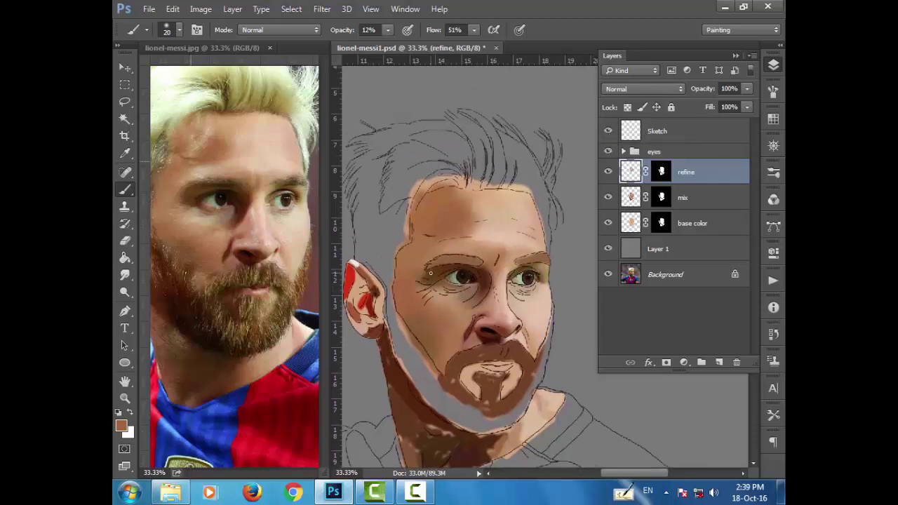
alt+scroll(431, 272, up, 1)
scroll(431, 272, up, 1)
Lighten the painted forehead with reference tans at brush size 35 and 7% opacity.
scroll(431, 280, up, 1)
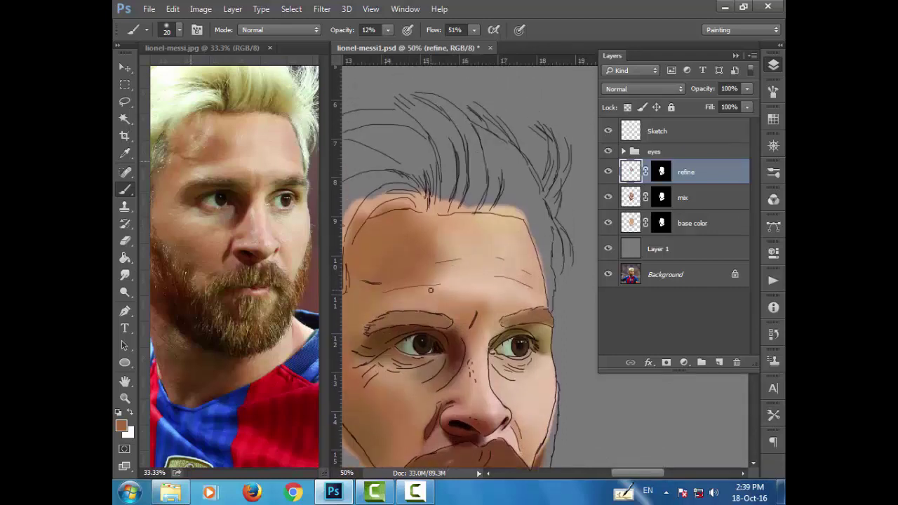
key(bracketright)
key(bracketright)
key(bracketright)
key(bracketright)
alt+click(253, 132)
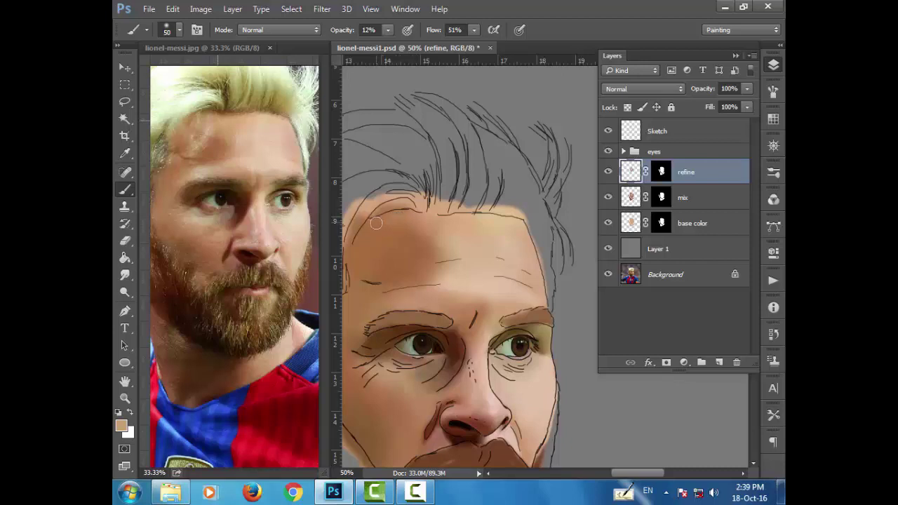
drag(348, 31, 340, 31)
alt+click(195, 124)
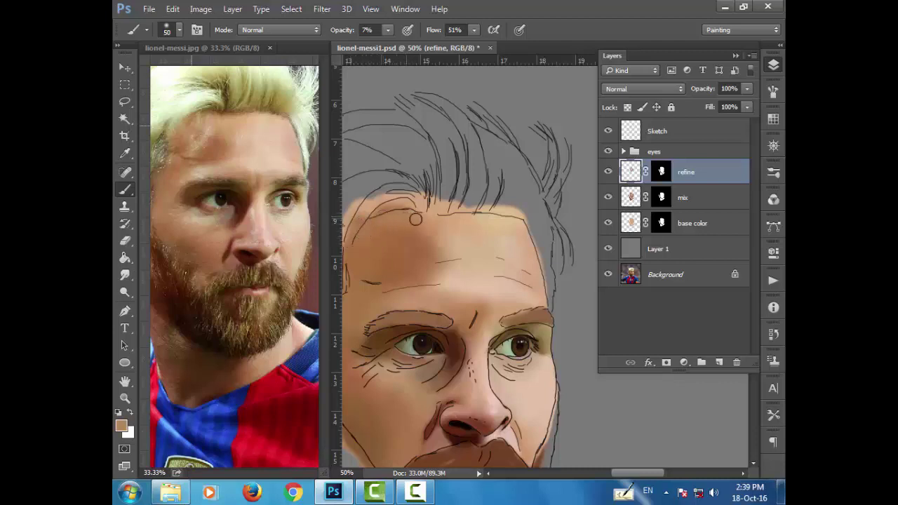
alt+click(254, 158)
alt+click(227, 128)
drag(411, 237, 398, 257)
Sample lighter and darker tans from the reference photo's forehead.
alt+click(233, 125)
alt+click(234, 139)
alt+click(242, 154)
alt+click(214, 150)
Pick a new brown, then shade the left forehead and temple between peach and brown.
click(121, 425)
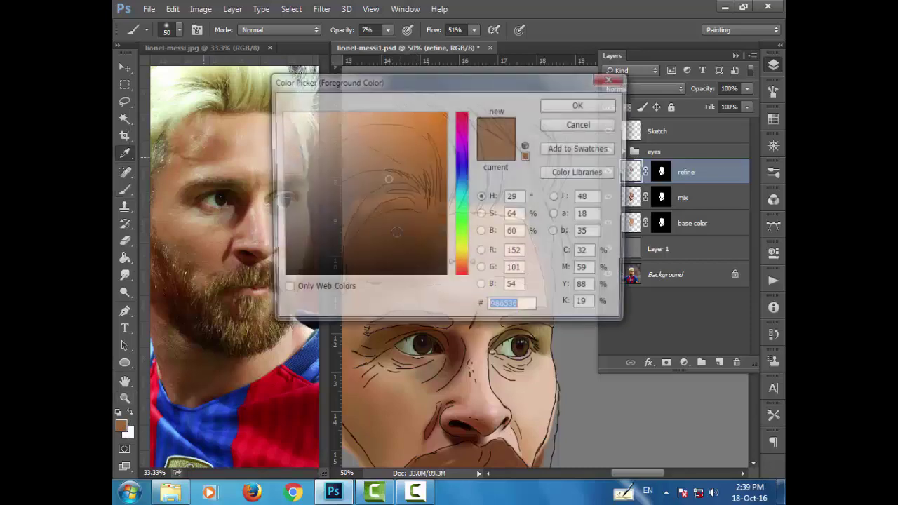
click(387, 184)
click(577, 103)
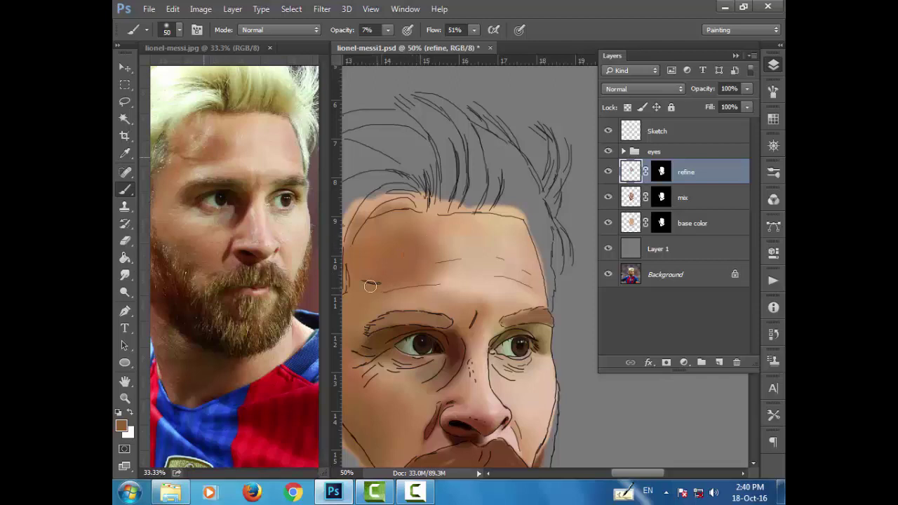
alt+click(421, 230)
alt+click(415, 266)
alt+click(212, 124)
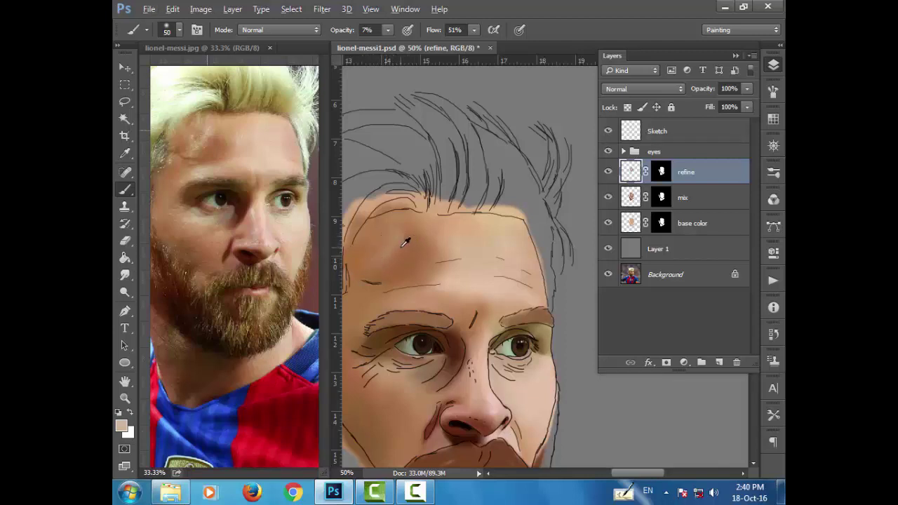
alt+click(403, 245)
alt+click(411, 258)
Zoom and pan the view to frame the forehead and eyes.
scroll(470, 310, down, 2)
scroll(475, 315, down, 2)
key(ctrl+minus)
key(ctrl+minus)
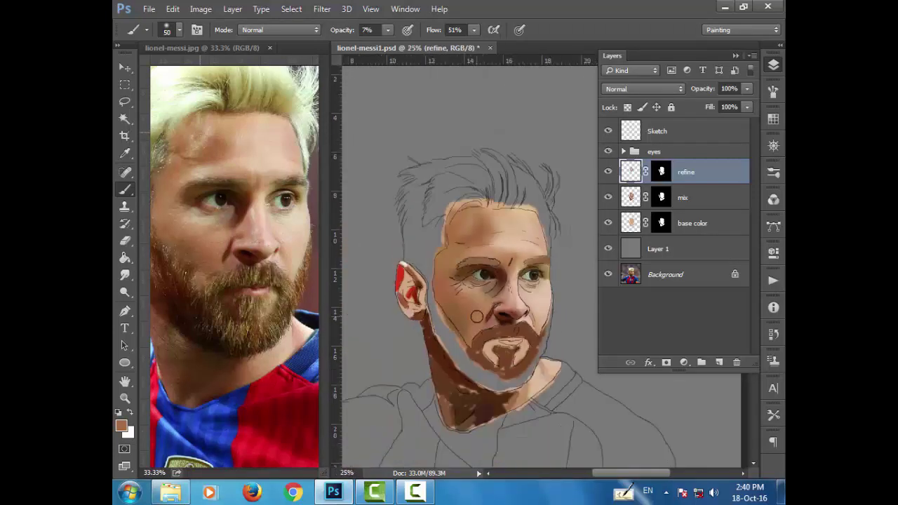
key(ctrl+plus)
key(ctrl+plus)
key(ctrl+plus)
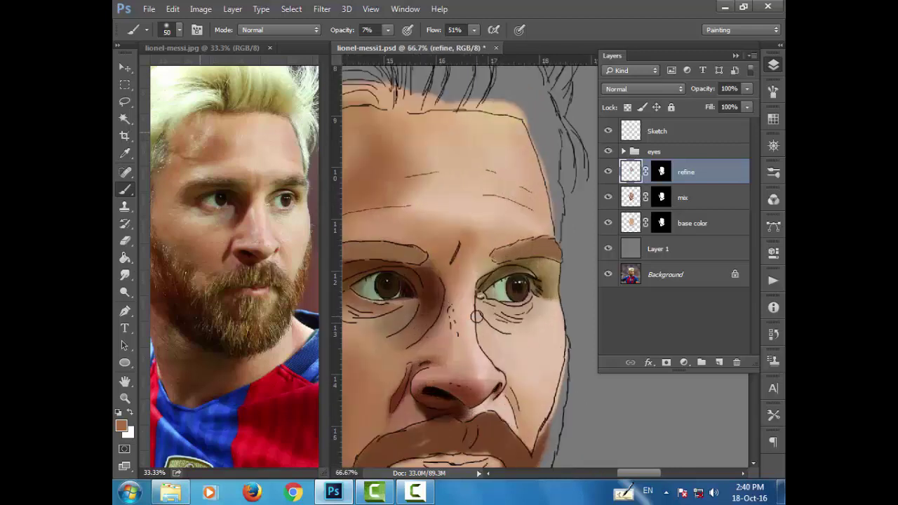
scroll(463, 267, up, 1)
scroll(463, 266, up, 4)
scroll(363, 364, up, 1)
scroll(363, 365, left, 1)
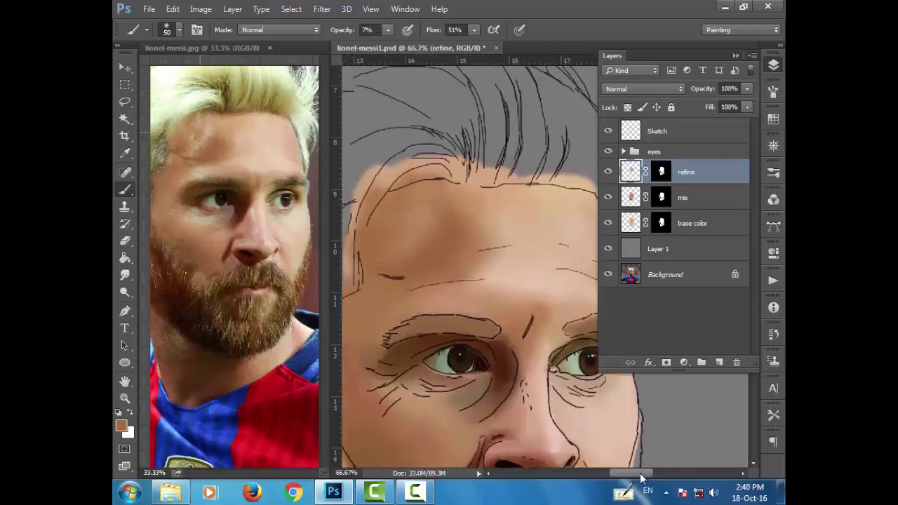
scroll(363, 364, up, 1)
scroll(364, 365, left, 1)
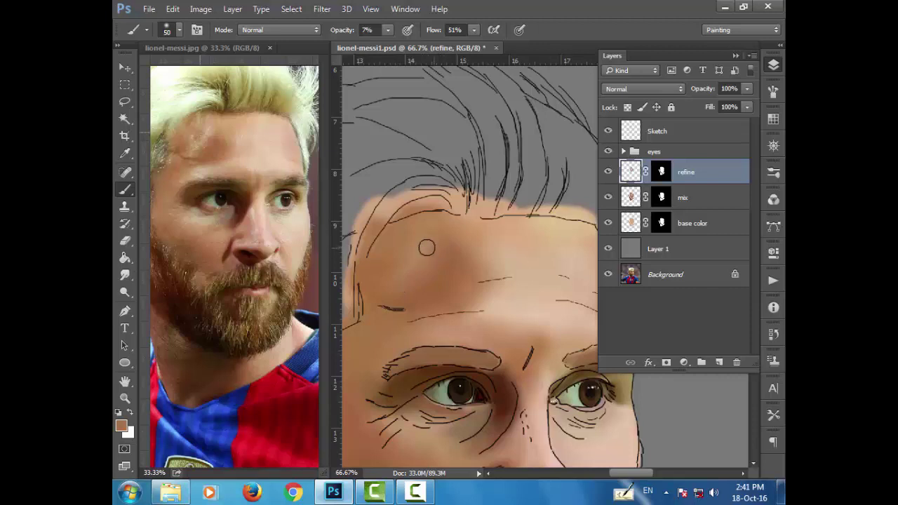
Sample forehead and reference-photo skin tones and blend the forehead with soft 7% strokes.
alt+click(408, 262)
alt+click(260, 179)
alt+click(427, 252)
alt+click(447, 247)
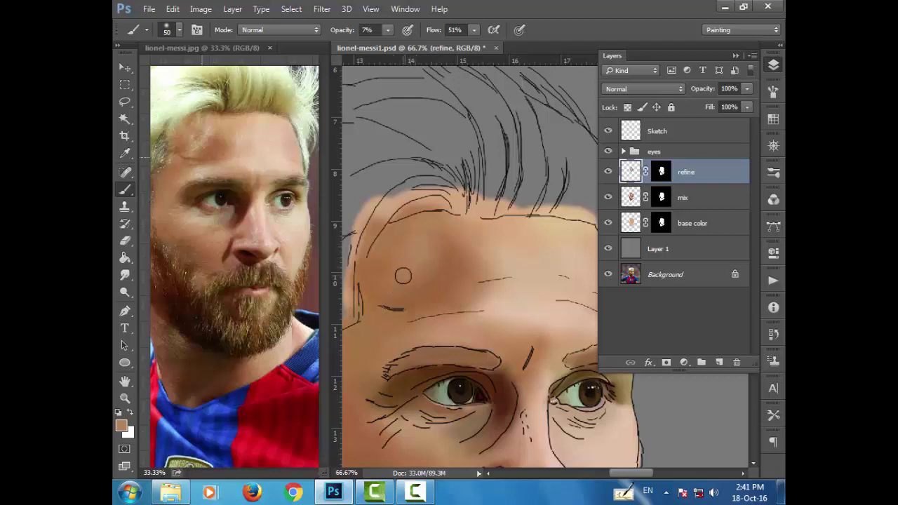
alt+click(206, 132)
mouse_move(400, 257)
mouse_down()
mouse_move(452, 267)
mouse_move(430, 279)
mouse_up()
alt+click(443, 265)
Set the brush to 11% opacity, 35 px size and 0% hardness.
key(ctrl+minus)
key(ctrl+minus)
key(ctrl+minus)
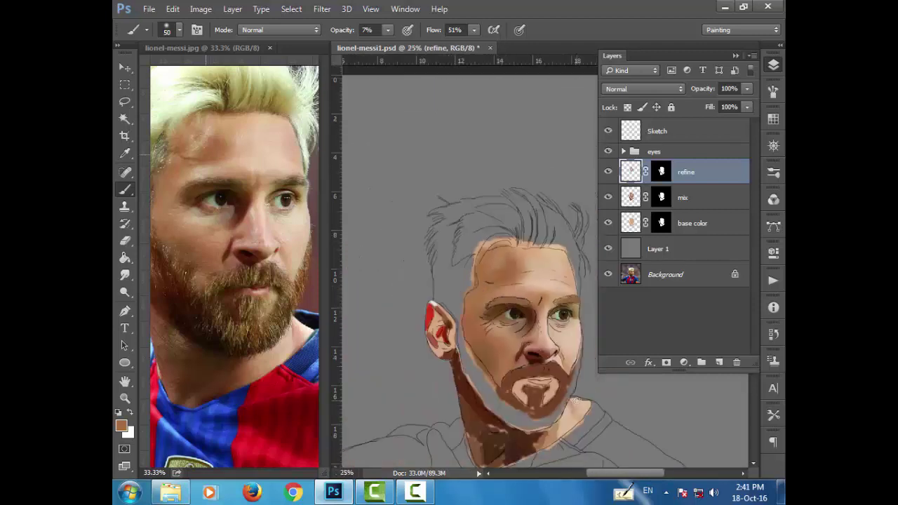
drag(621, 476, 629, 478)
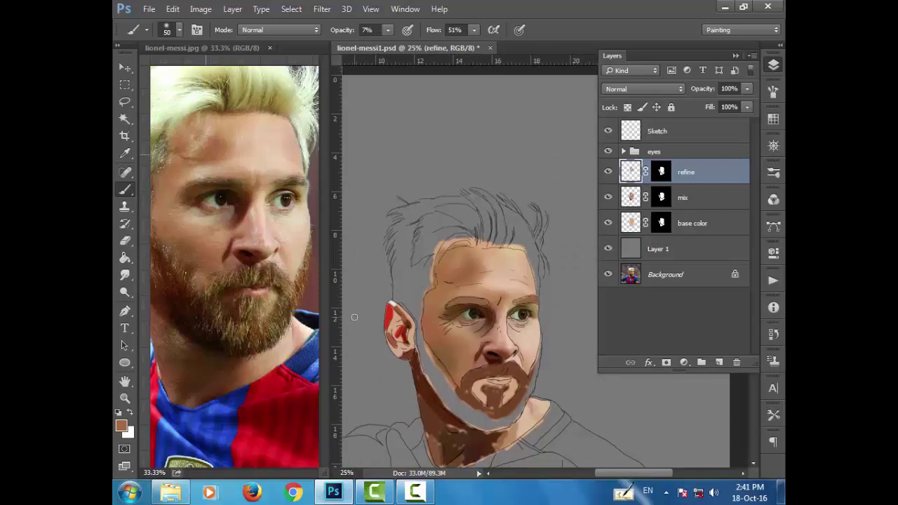
key(ctrl+plus)
key(ctrl+plus)
key(ctrl+plus)
scroll(354, 317, up, 1)
scroll(421, 337, up, 1)
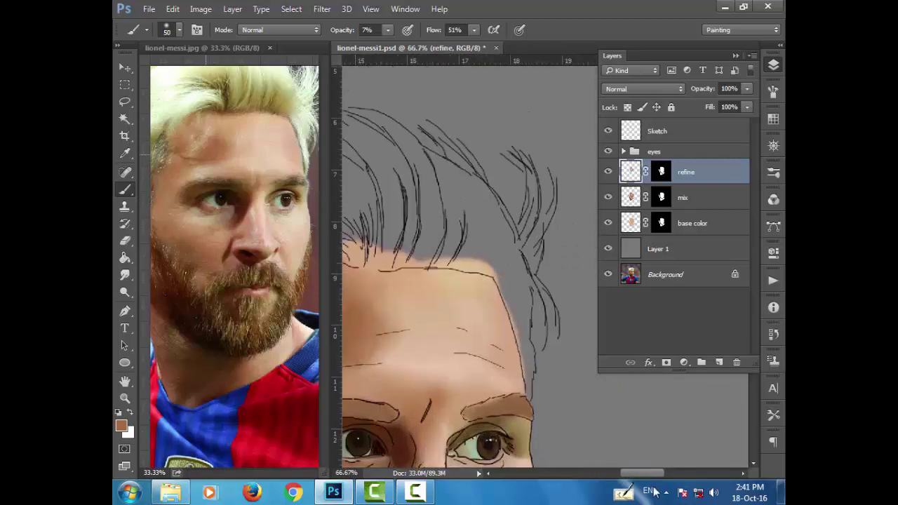
drag(642, 473, 622, 474)
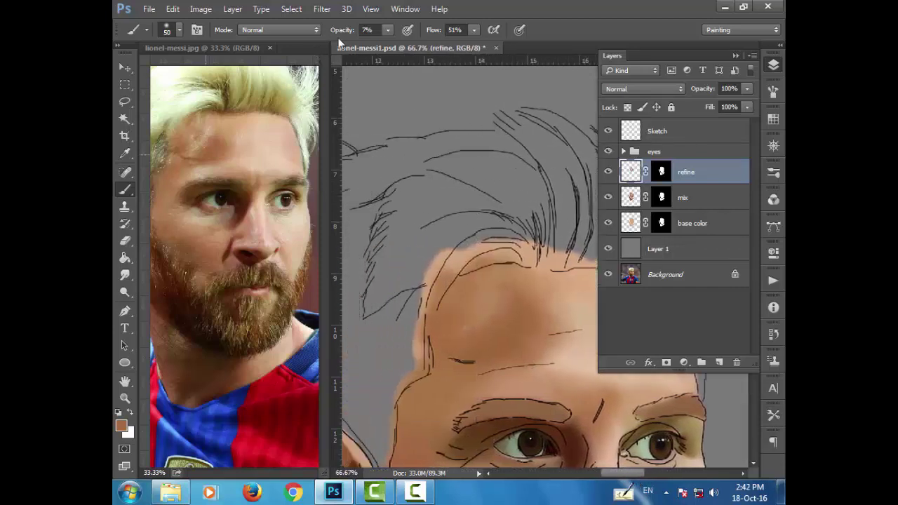
drag(338, 35, 343, 33)
key(bracketleft)
key(bracketleft)
key(bracketleft)
alt+click(502, 303)
click(180, 30)
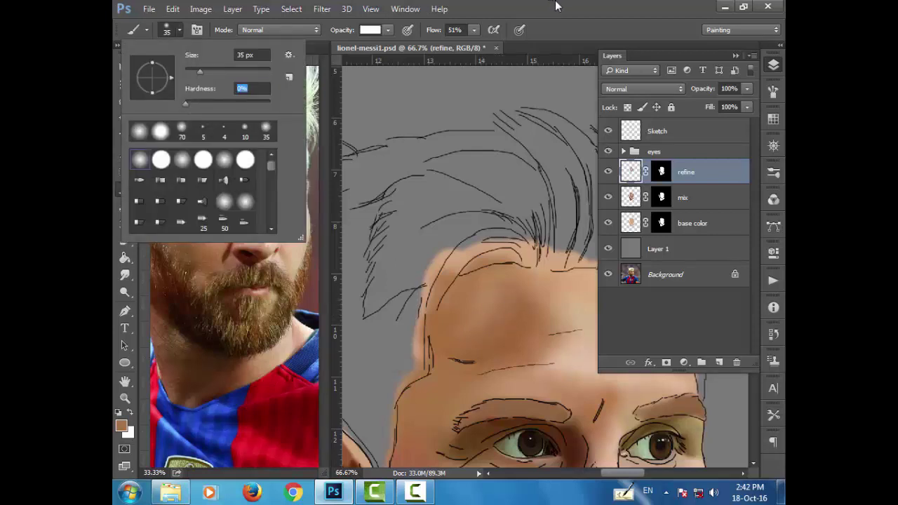
key(Return)
Sample light and dark forehead tones and keep blending the forehead with a 60 px brush.
alt+click(493, 299)
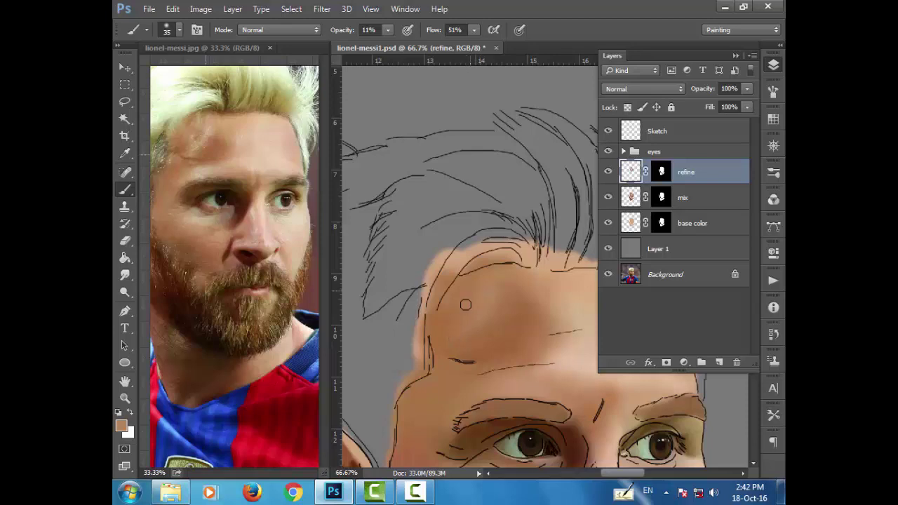
alt+click(498, 311)
alt+click(497, 304)
alt+click(493, 322)
scroll(514, 365, down, 2)
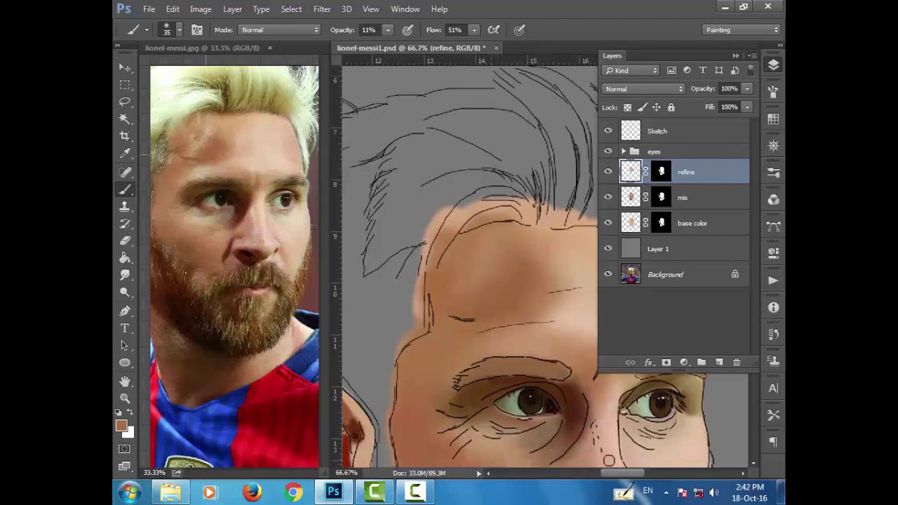
drag(617, 476, 631, 476)
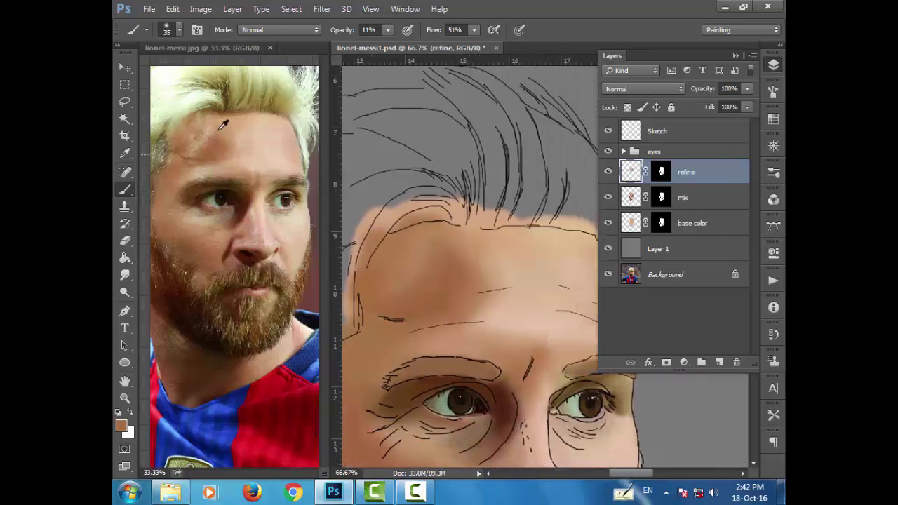
alt+click(216, 124)
key(bracketright)
key(bracketright)
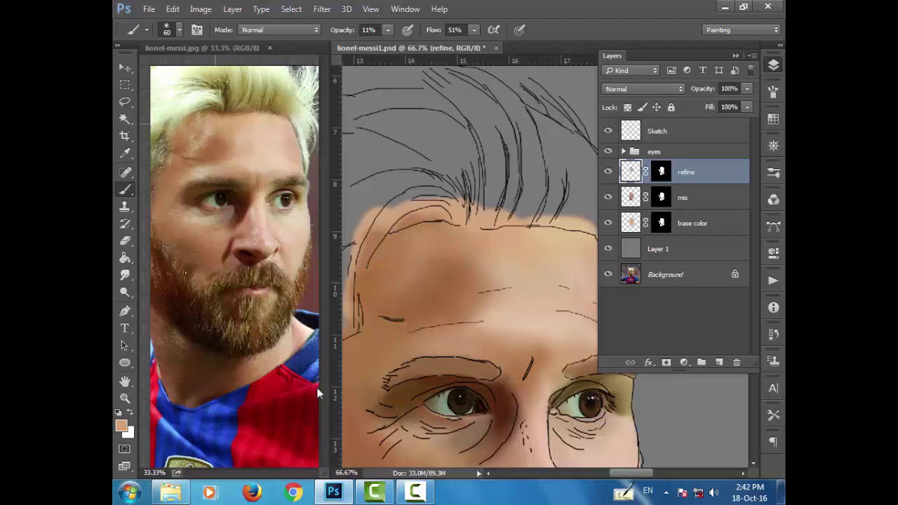
alt+click(449, 253)
scroll(505, 315, down, 2)
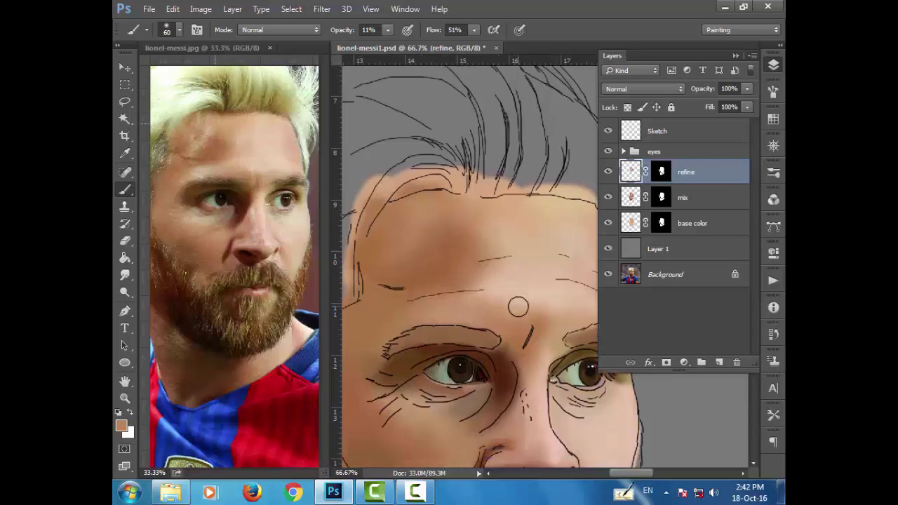
scroll(519, 308, down, 2)
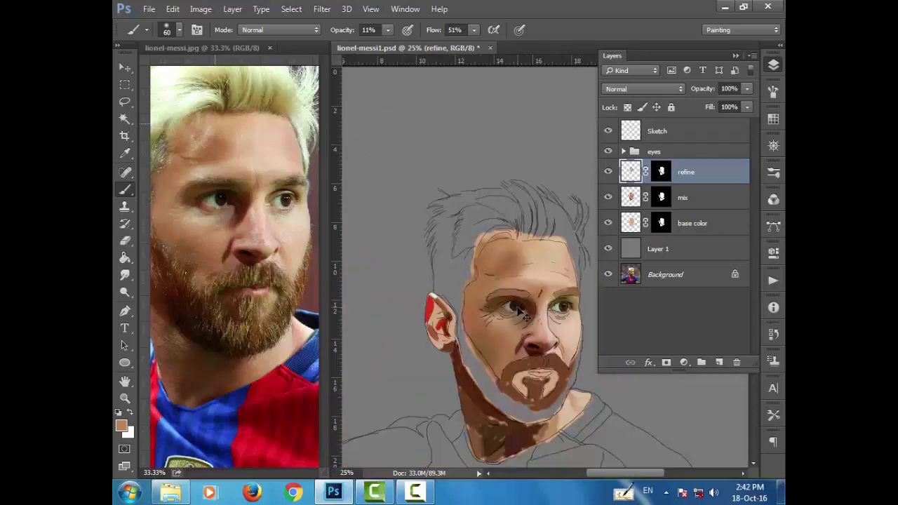
Zoom in on the beard and neck and adjust the brush opacity.
key(ctrl+plus)
key(ctrl+plus)
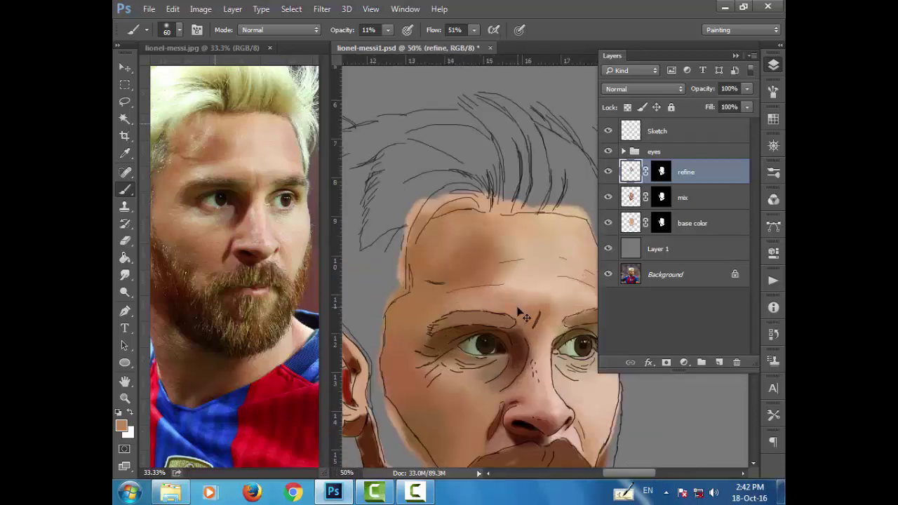
scroll(517, 318, down, 3)
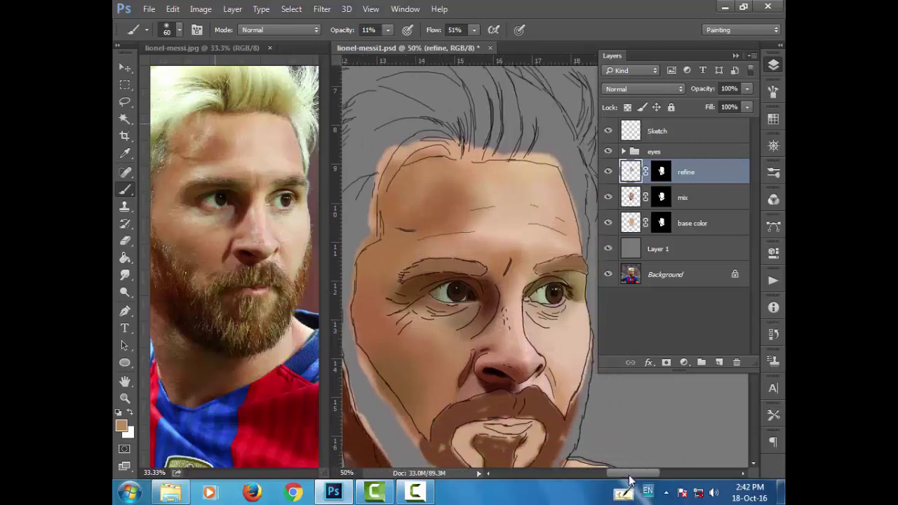
scroll(529, 337, right, 2)
scroll(533, 342, down, 2)
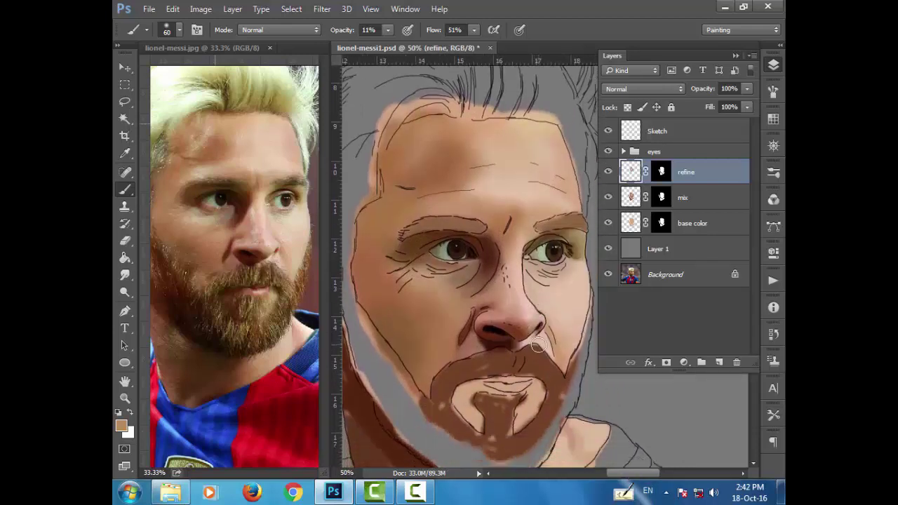
scroll(535, 346, down, 5)
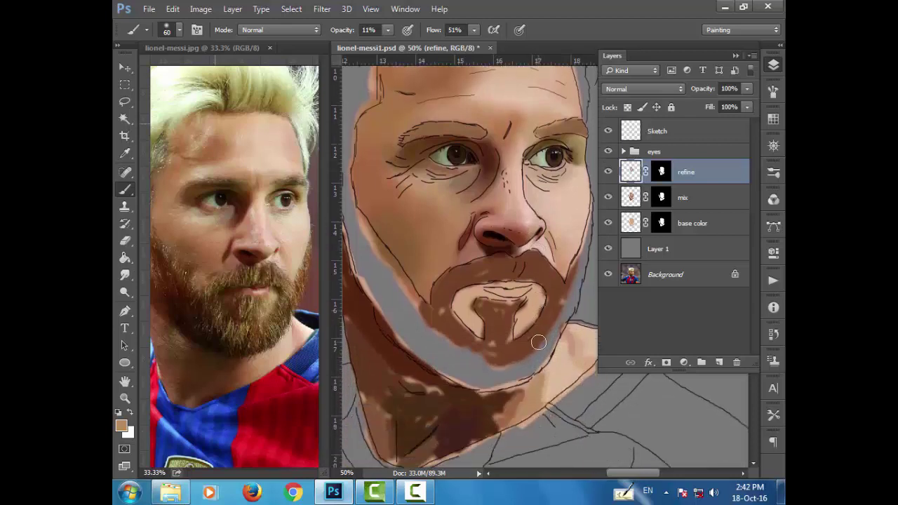
drag(637, 480, 625, 480)
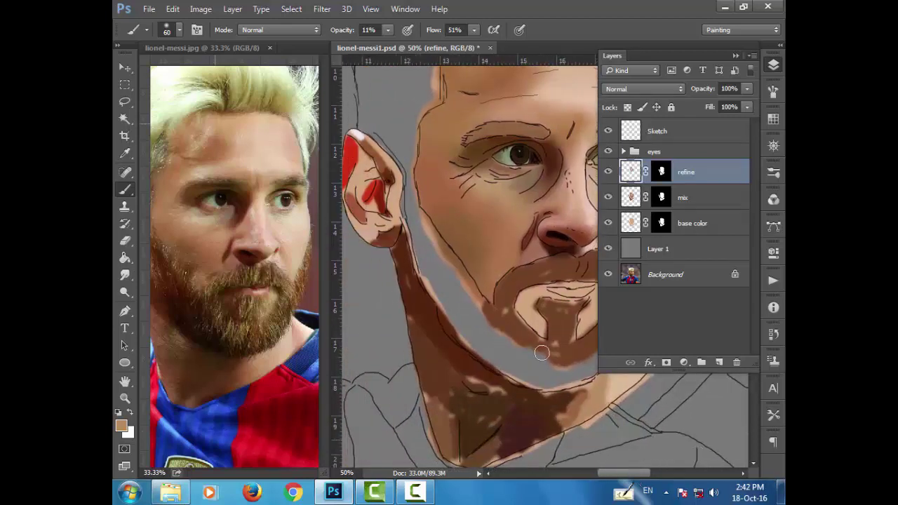
click(344, 33)
drag(344, 35, 348, 35)
scroll(414, 230, down, 2)
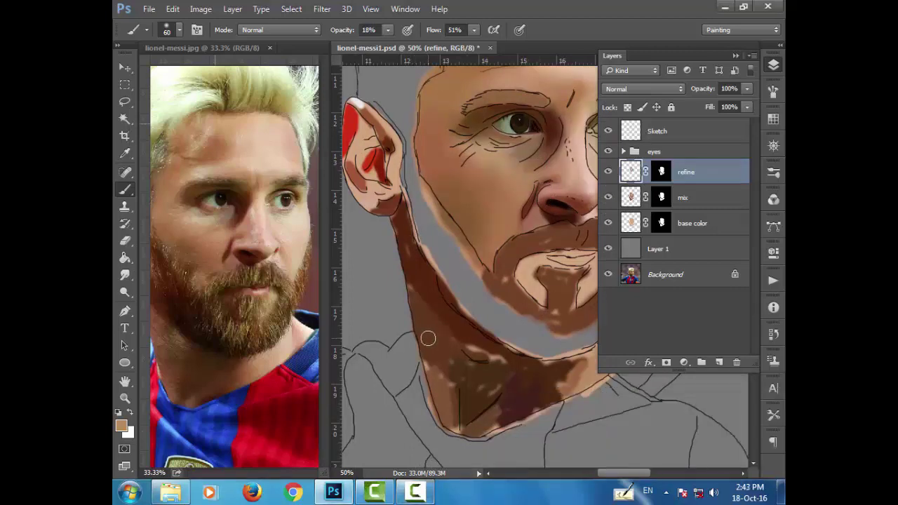
key(ctrl+plus)
scroll(419, 364, down, 3)
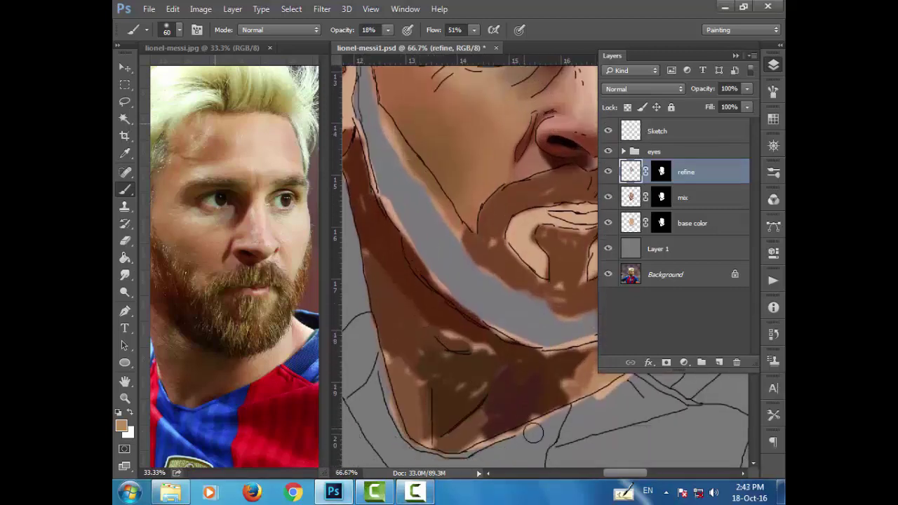
drag(622, 482, 612, 481)
Check the reference photo, then darken the light strip along the neck edge at 21% opacity.
click(202, 350)
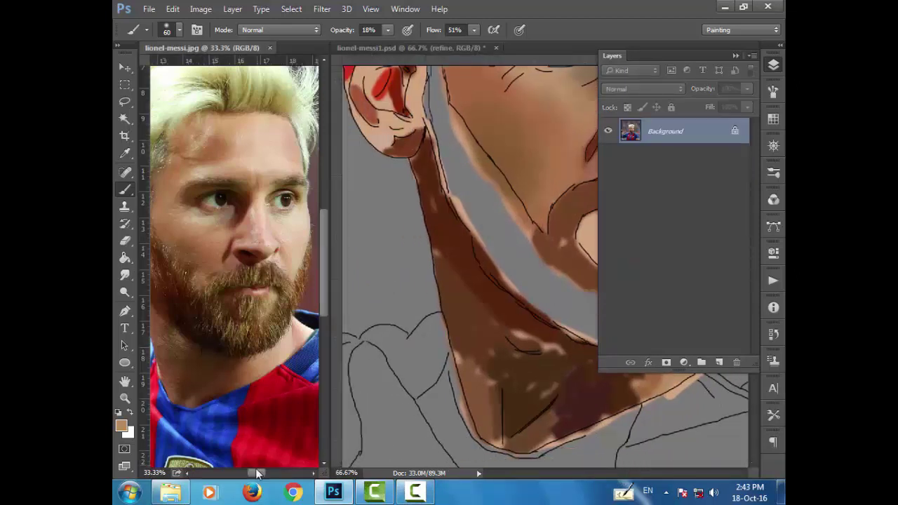
drag(256, 474, 254, 474)
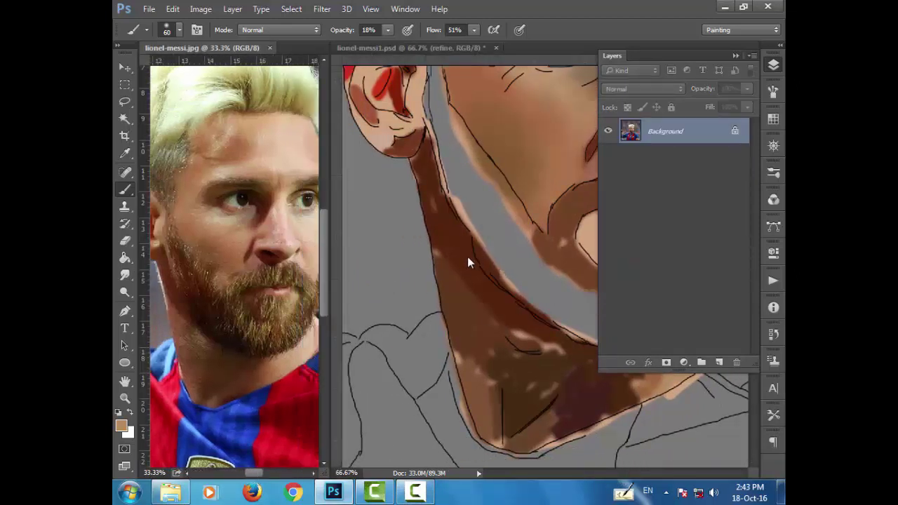
click(469, 263)
scroll(455, 261, up, 1)
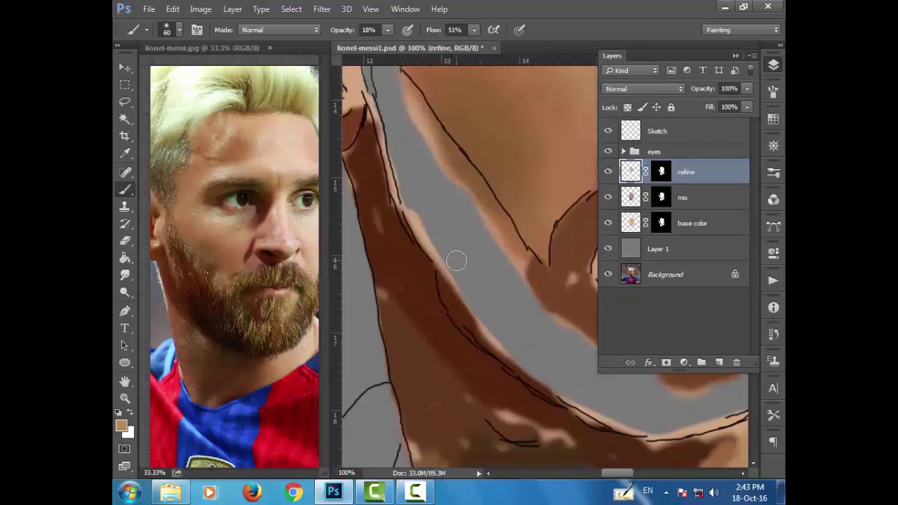
key(bracketleft)
key(bracketleft)
key(bracketleft)
key(bracketleft)
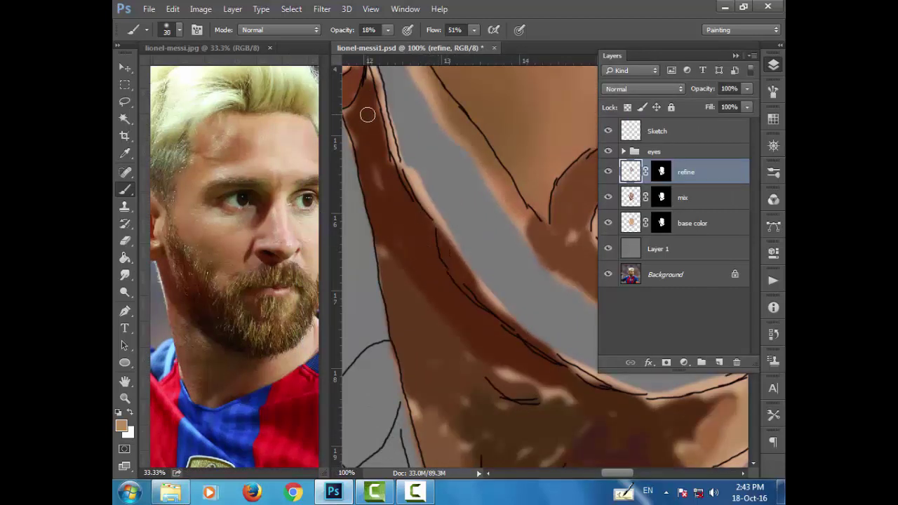
drag(335, 31, 340, 30)
alt+click(401, 208)
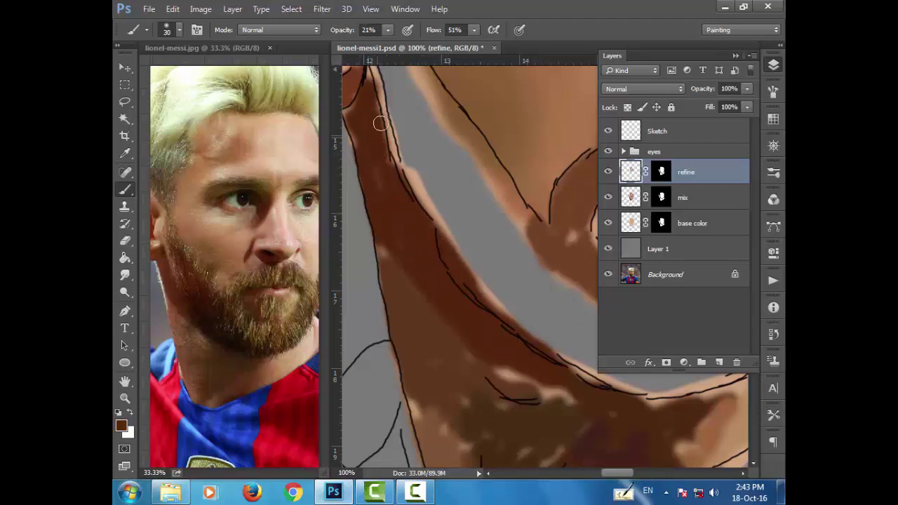
drag(369, 102, 433, 177)
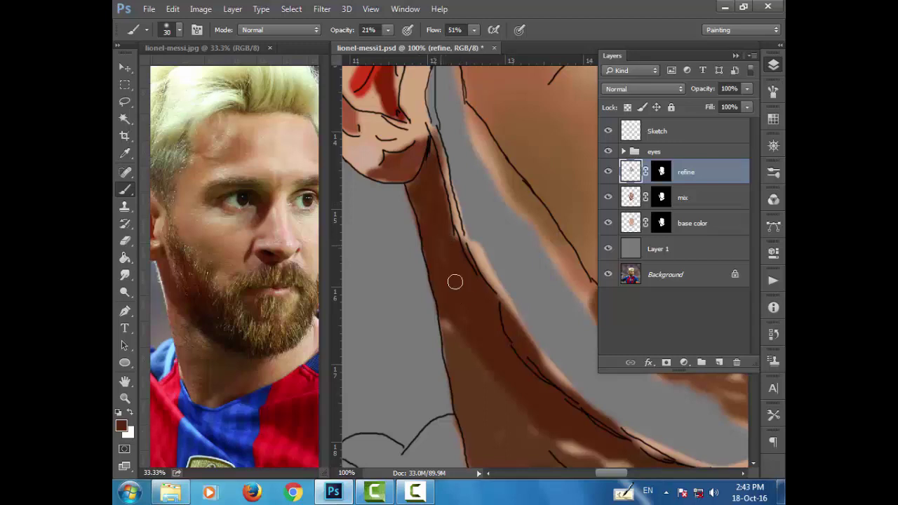
mouse_move(452, 245)
mouse_down()
mouse_move(447, 209)
mouse_move(457, 236)
mouse_move(436, 208)
mouse_move(459, 250)
mouse_move(440, 207)
mouse_up()
scroll(412, 255, down, 1)
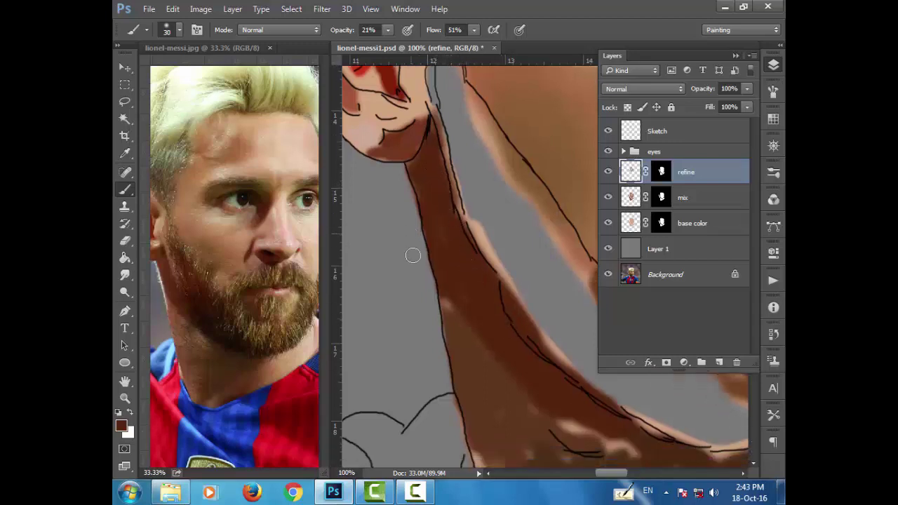
scroll(435, 263, down, 1)
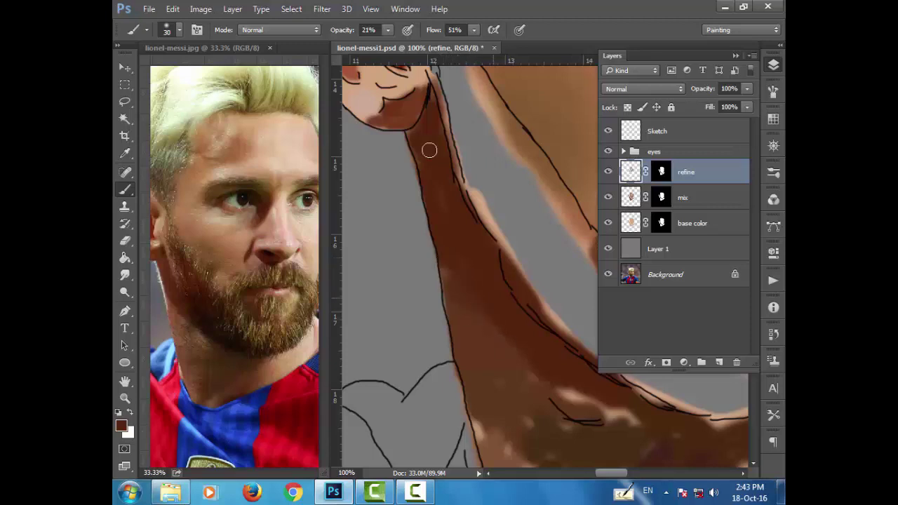
At 29% opacity, brush darker brown shading across the neck.
drag(340, 35, 344, 37)
drag(589, 383, 502, 370)
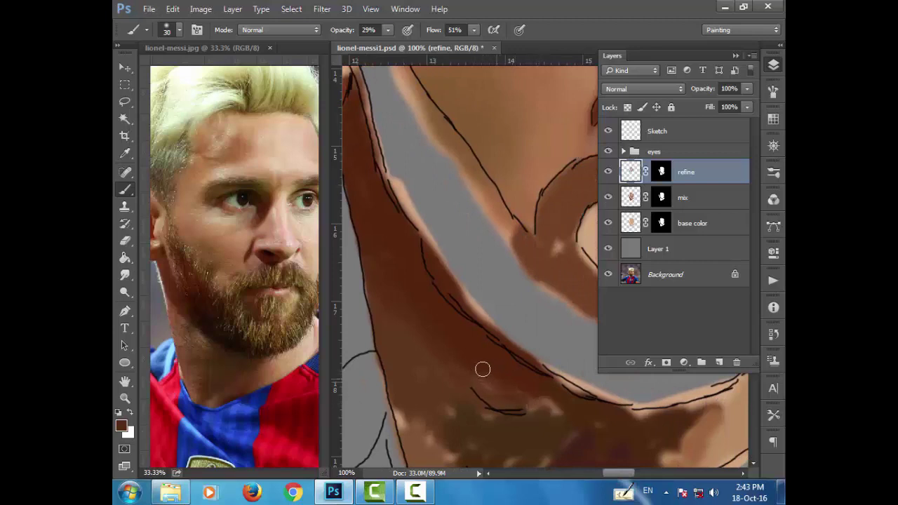
drag(482, 369, 545, 397)
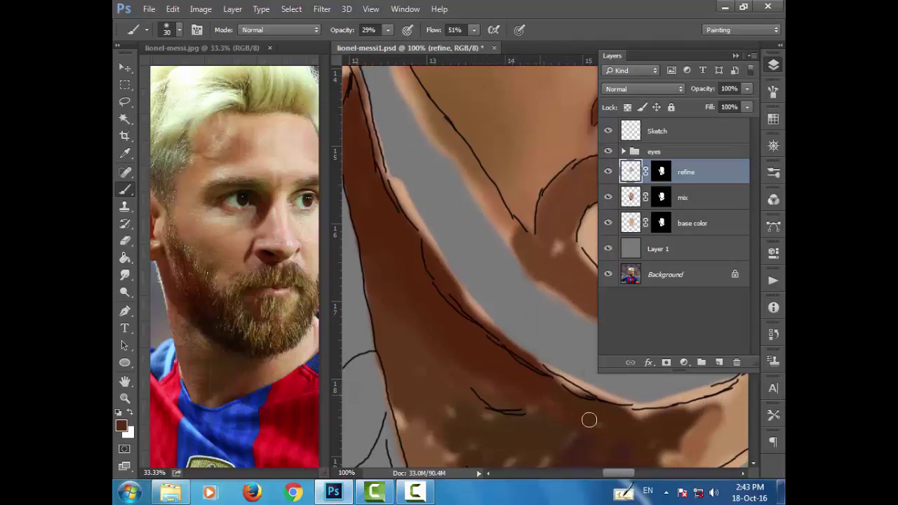
scroll(524, 338, down, 1)
scroll(513, 315, down, 1)
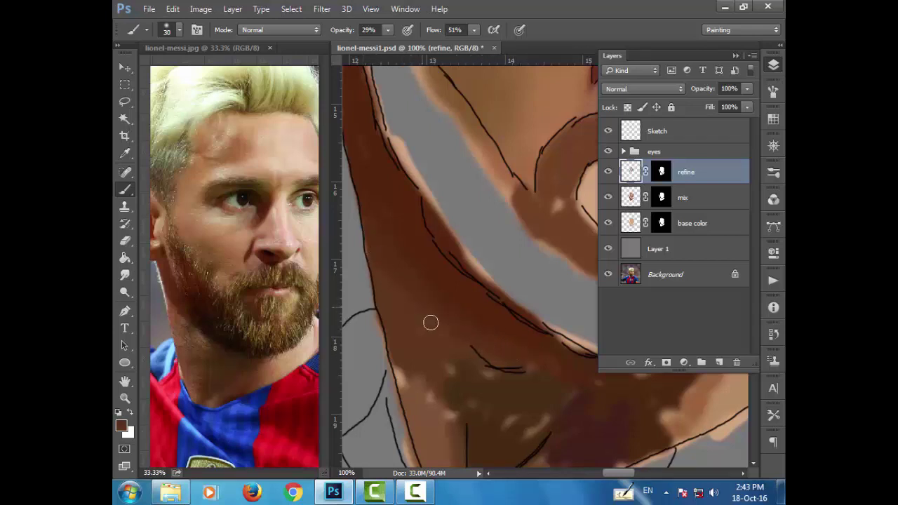
mouse_move(409, 356)
mouse_down()
mouse_move(400, 371)
mouse_move(401, 363)
mouse_move(429, 381)
mouse_move(440, 410)
mouse_up()
scroll(435, 323, down, 3)
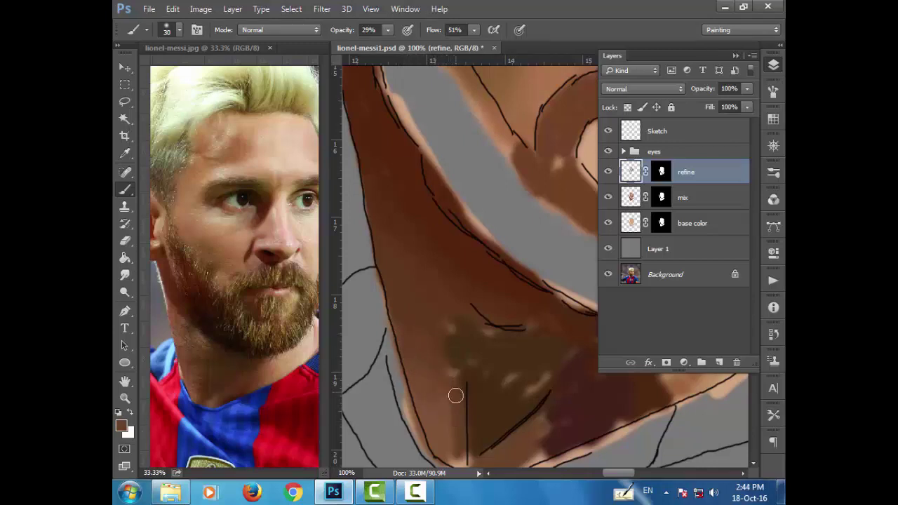
scroll(439, 428, down, 3)
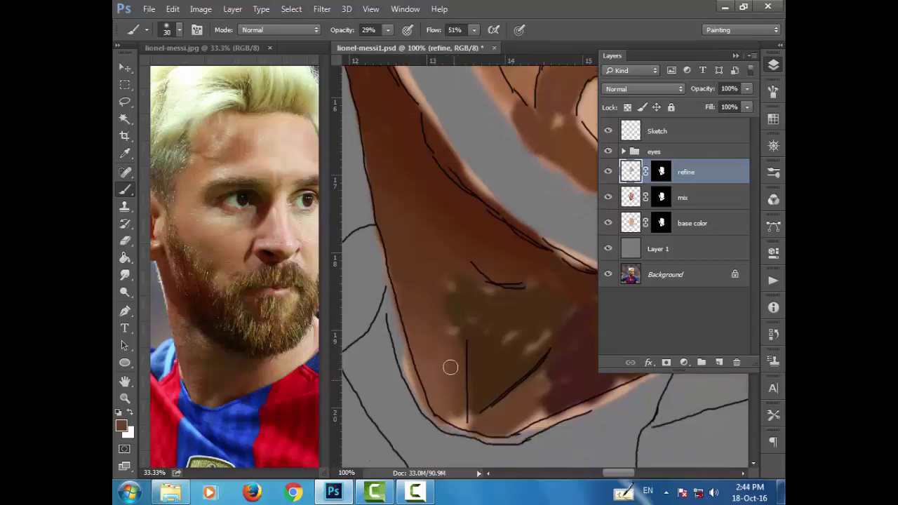
Tint the lower neck edge lighter orange and darken the neck's light patches.
drag(452, 414, 461, 440)
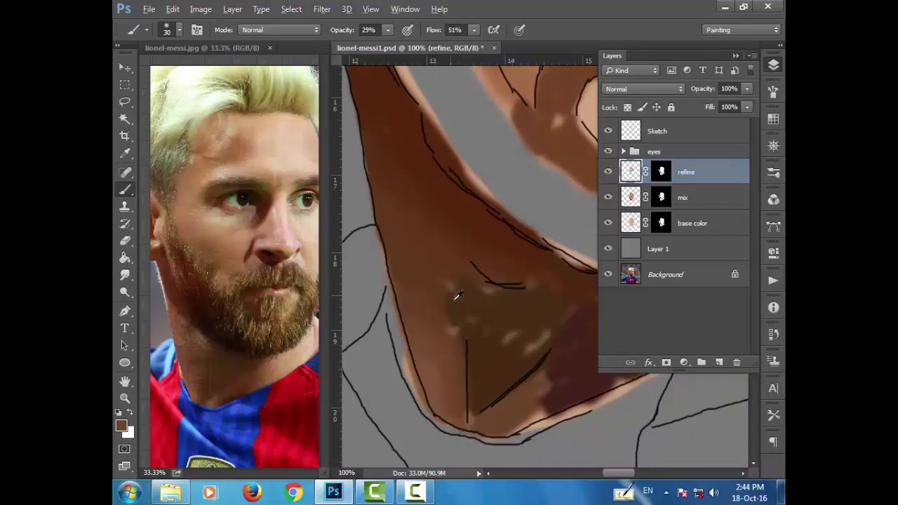
mouse_move(457, 296)
mouse_down()
mouse_move(459, 317)
mouse_move(448, 327)
mouse_move(455, 312)
mouse_up()
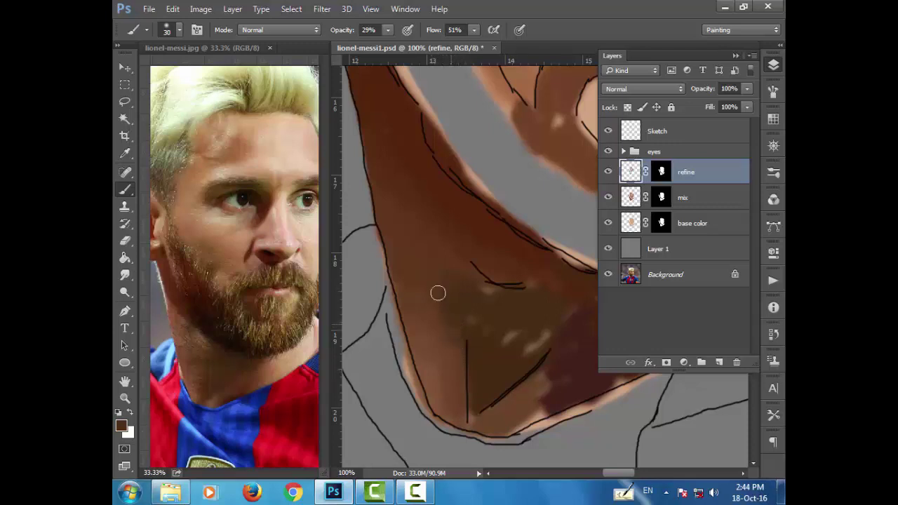
scroll(409, 320, down, 1)
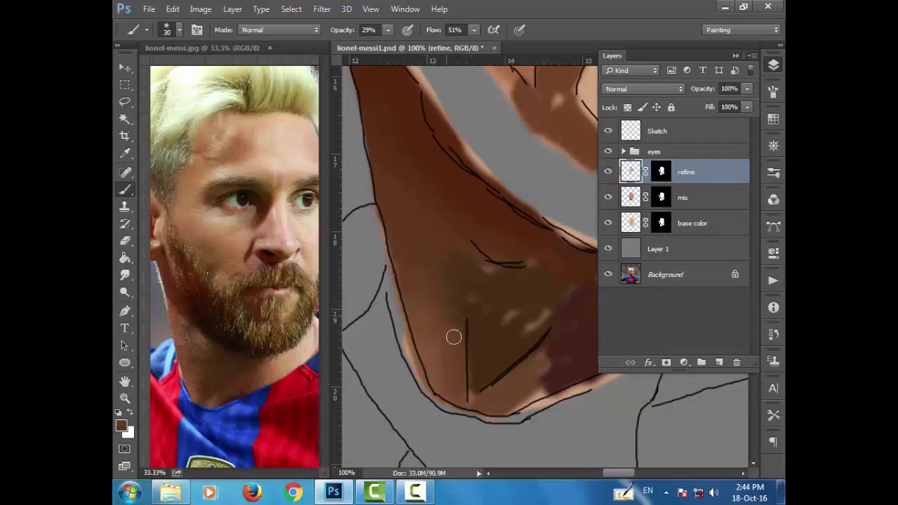
alt+click(434, 388)
alt+click(479, 343)
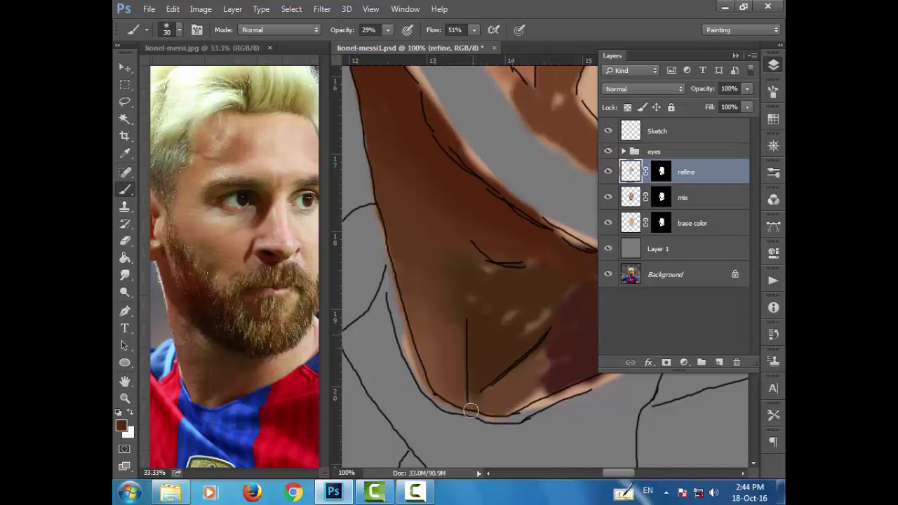
scroll(519, 337, down, 1)
scroll(491, 308, right, 1)
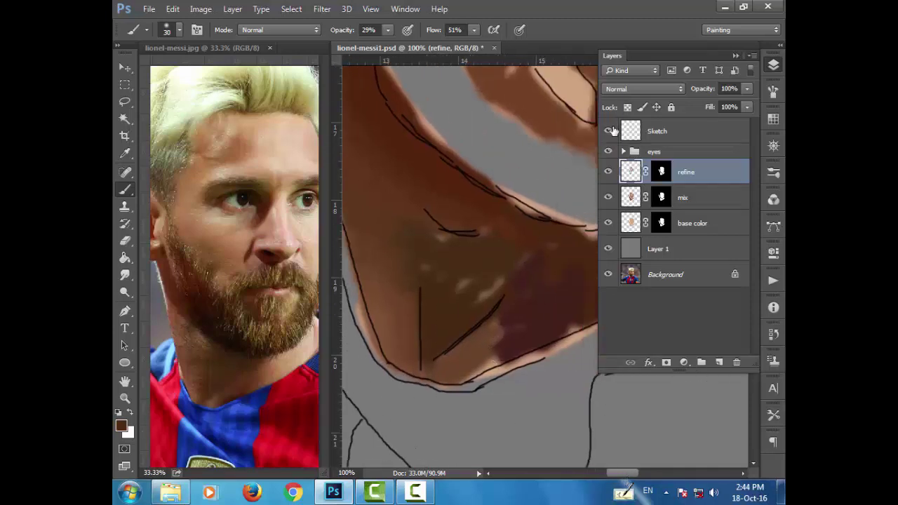
Hide the Sketch layer and paint sampled browns over the light specks in the neck shadow.
click(608, 131)
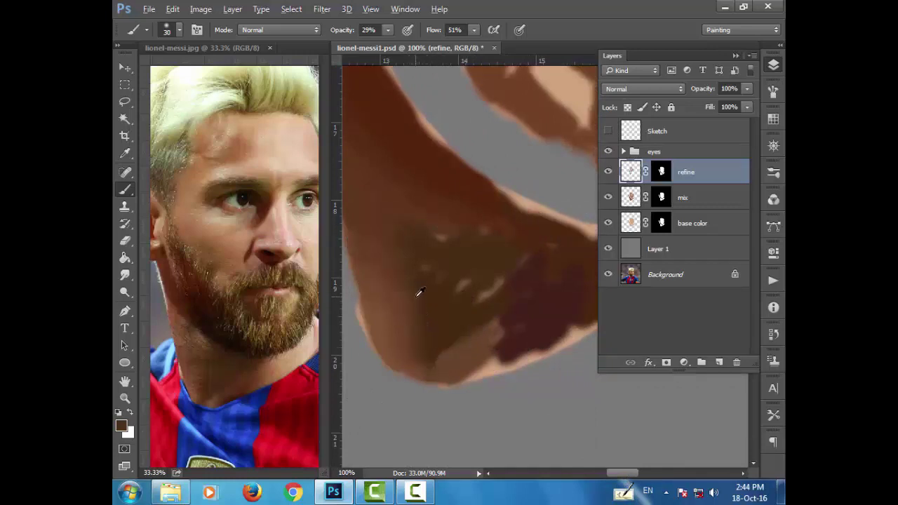
alt+click(470, 350)
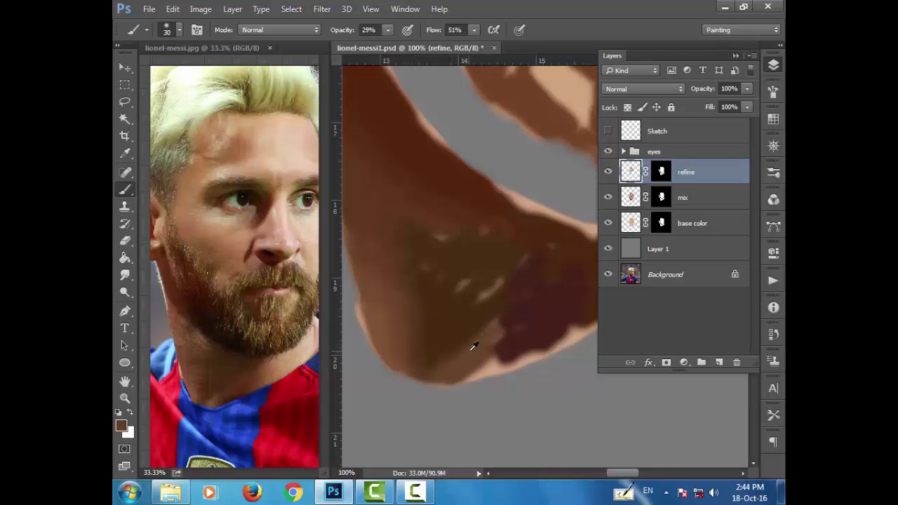
alt+click(471, 330)
alt+click(496, 341)
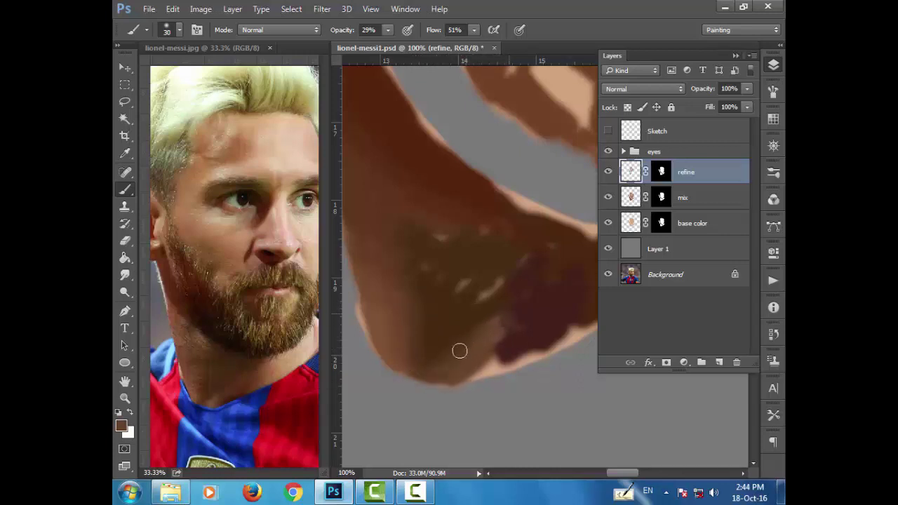
alt+click(474, 347)
drag(479, 294, 515, 260)
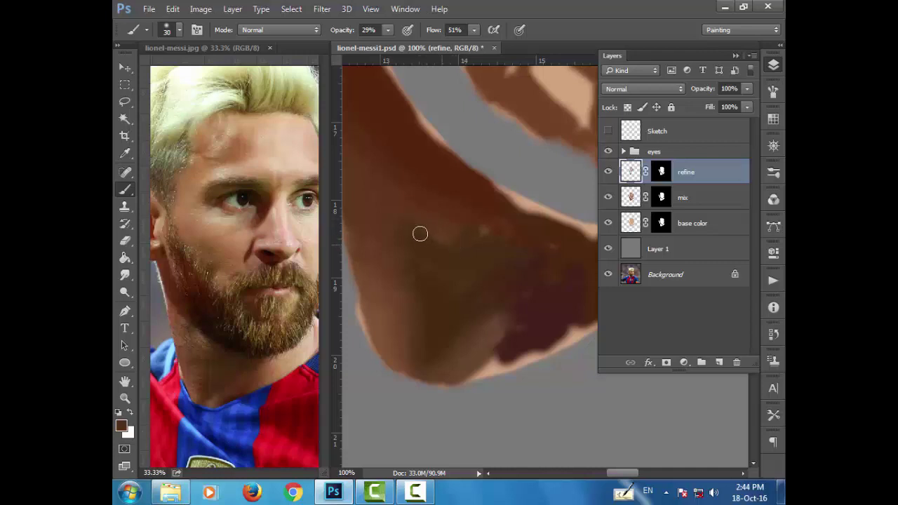
drag(491, 243, 528, 232)
alt+click(468, 184)
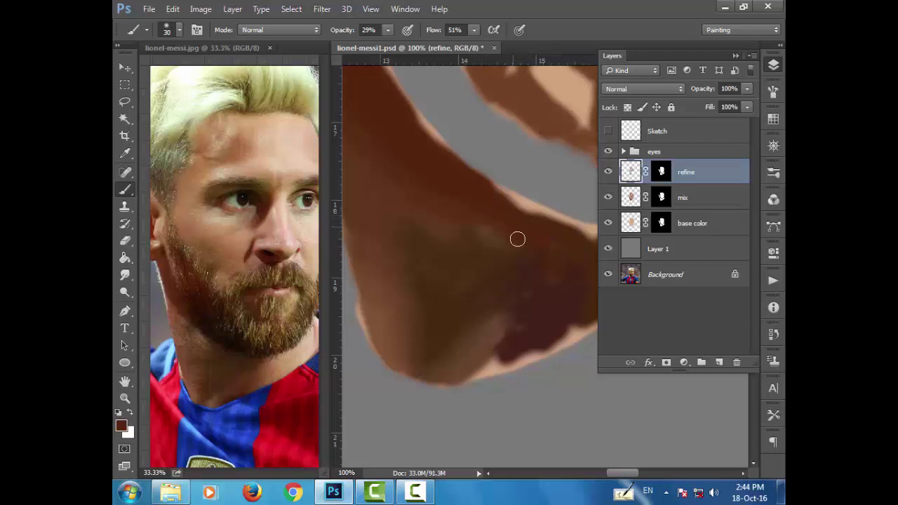
alt+click(496, 244)
drag(619, 474, 626, 475)
Show the Sketch layer again and blend darker sampled browns along the lower neck edge.
click(608, 130)
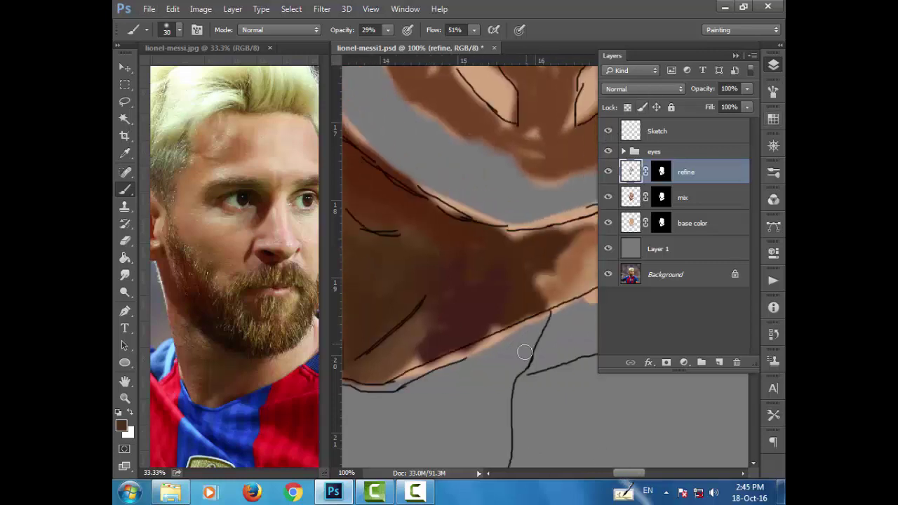
alt+click(411, 357)
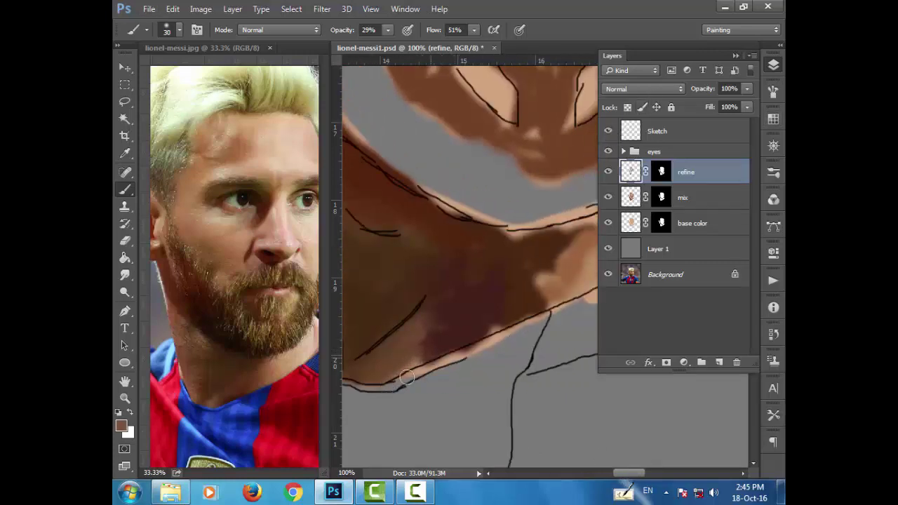
alt+click(435, 349)
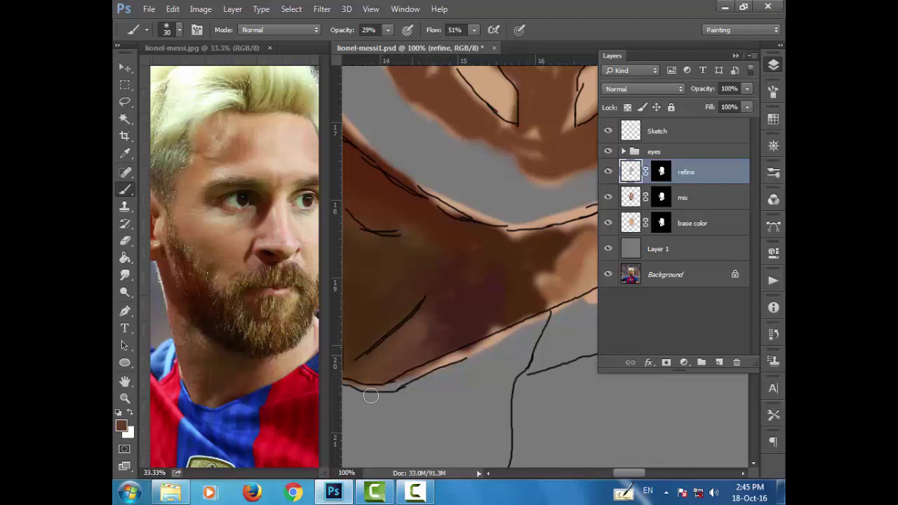
alt+click(423, 321)
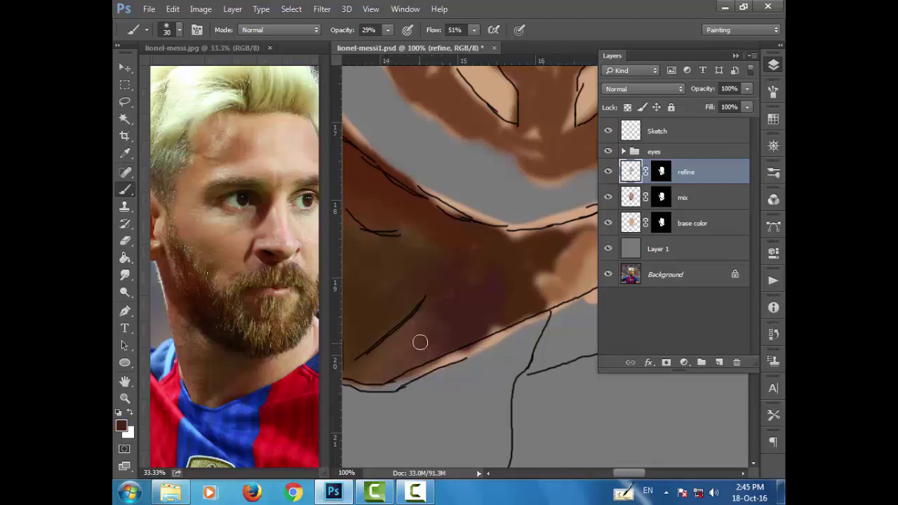
alt+click(424, 337)
alt+click(491, 326)
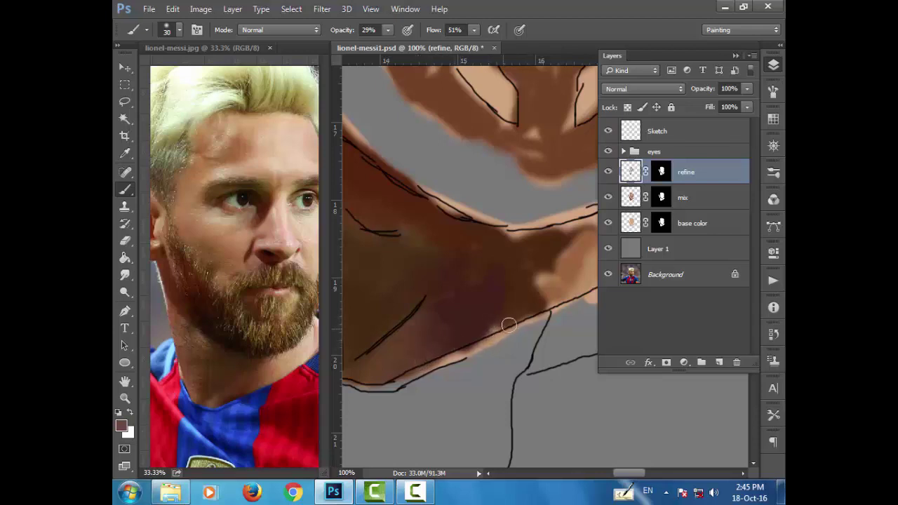
mouse_move(537, 316)
mouse_down()
mouse_move(461, 344)
mouse_move(541, 301)
mouse_move(431, 371)
mouse_move(463, 356)
mouse_up()
mouse_move(555, 263)
mouse_down()
mouse_move(545, 267)
mouse_move(568, 234)
mouse_up()
mouse_move(493, 236)
mouse_down()
mouse_move(517, 236)
mouse_move(450, 222)
mouse_move(431, 201)
mouse_move(515, 248)
mouse_move(505, 233)
mouse_move(509, 251)
mouse_up()
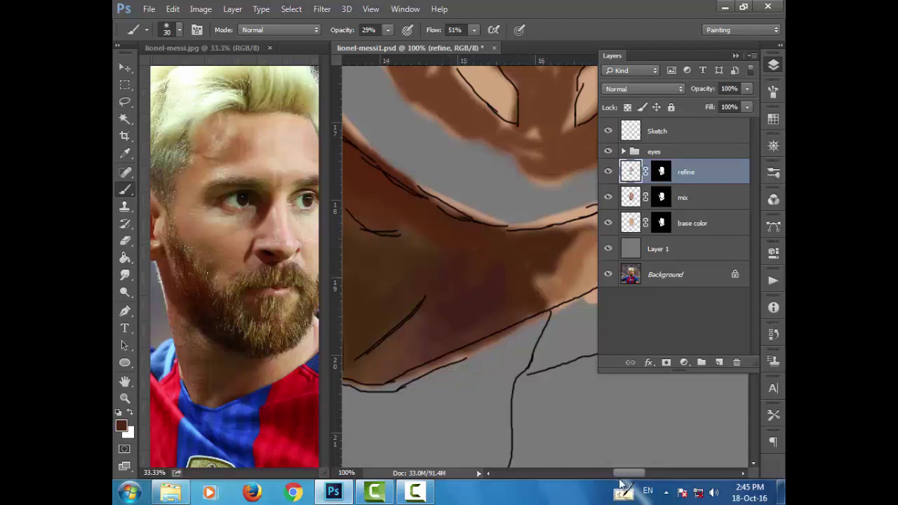
drag(635, 473, 644, 477)
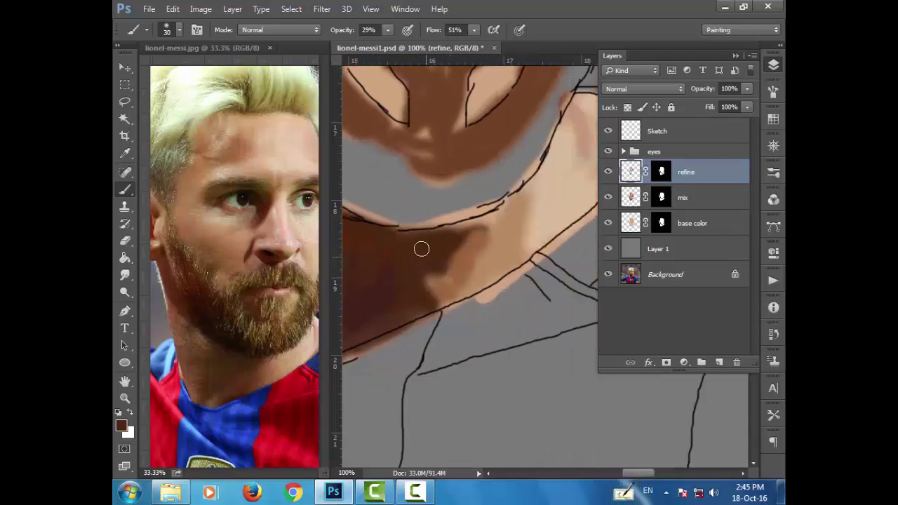
Darken the skin just below the jaw line and soften the jaw with a lighter tone.
mouse_move(457, 225)
mouse_down()
mouse_move(449, 228)
mouse_move(501, 219)
mouse_up()
drag(446, 229, 453, 225)
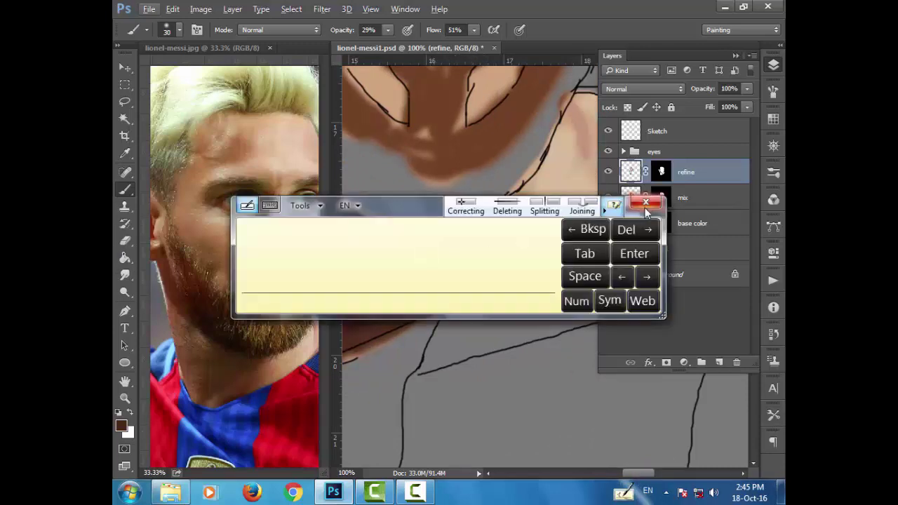
click(645, 203)
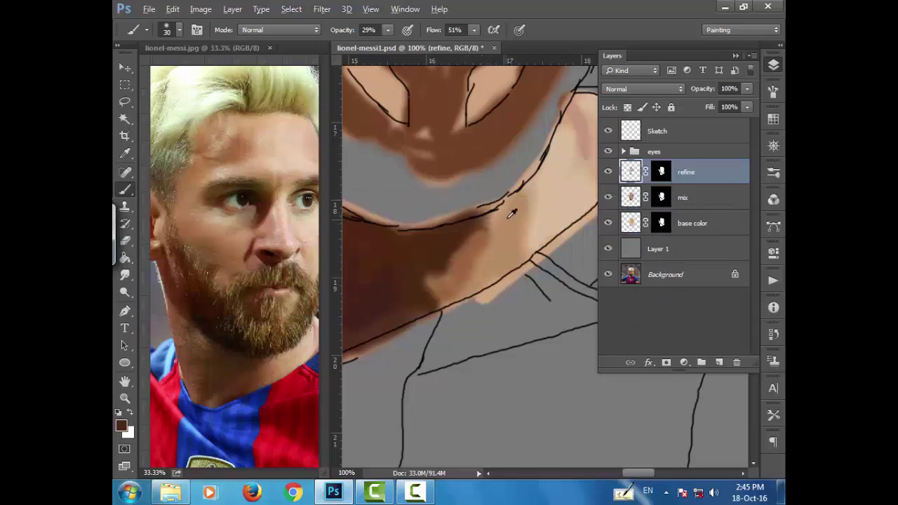
alt+click(529, 190)
mouse_move(517, 230)
mouse_down()
mouse_move(526, 230)
mouse_move(542, 201)
mouse_move(544, 212)
mouse_move(519, 227)
mouse_up()
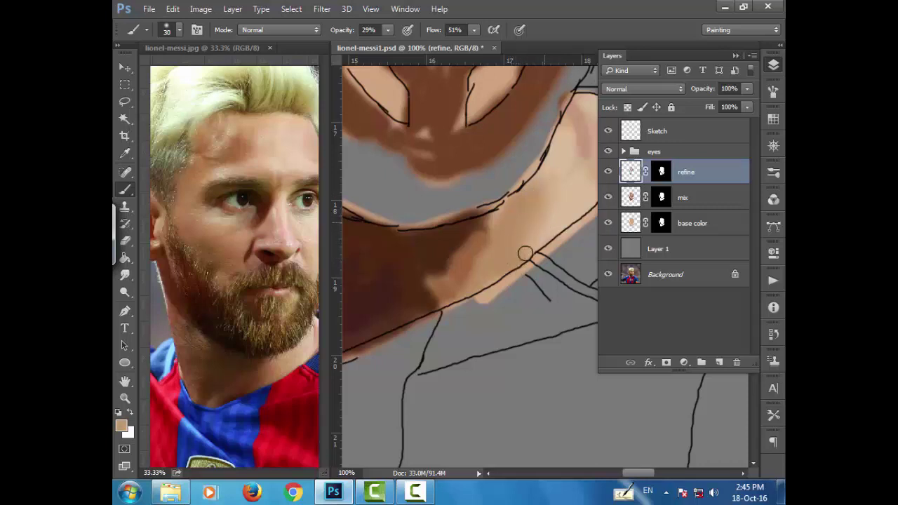
Sample deeper shadow browns and deepen the shading over the neck's lighter patch.
alt+click(478, 258)
alt+click(473, 250)
alt+click(448, 267)
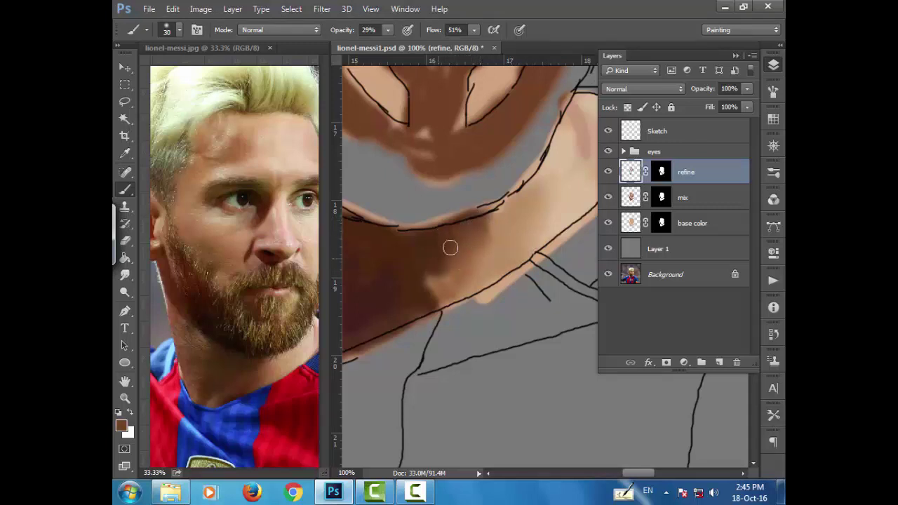
mouse_move(439, 312)
mouse_down()
mouse_move(431, 281)
mouse_move(437, 295)
mouse_move(442, 271)
mouse_move(434, 273)
mouse_move(445, 266)
mouse_move(449, 280)
mouse_up()
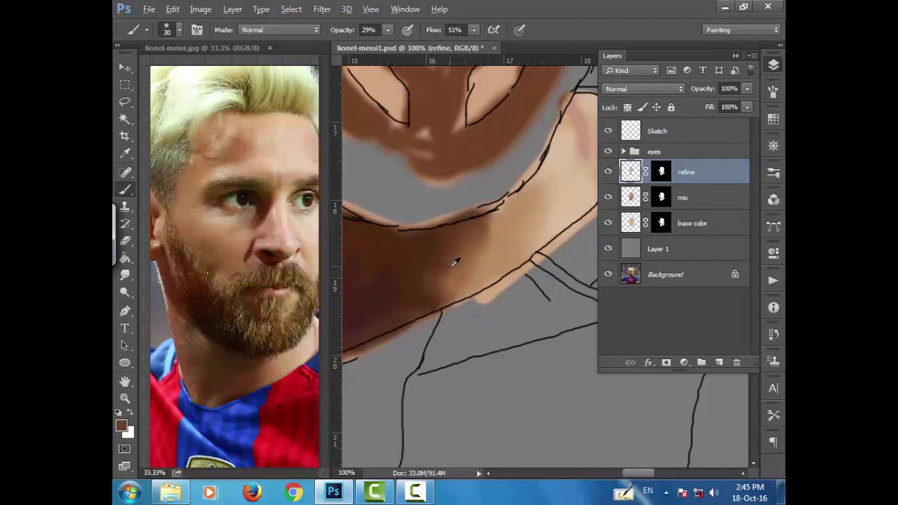
alt+click(452, 264)
alt+click(461, 283)
drag(440, 286, 441, 317)
alt+click(491, 235)
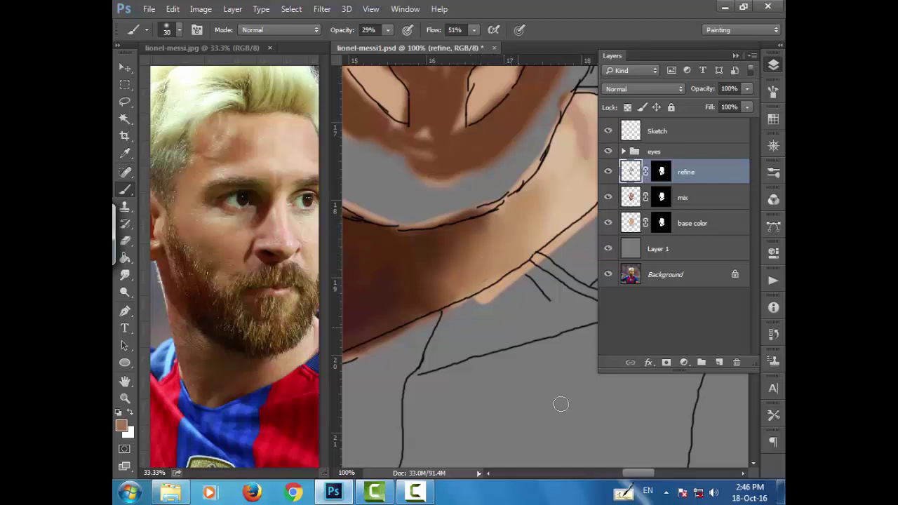
drag(634, 473, 640, 473)
scroll(554, 337, up, 3)
Lower brush opacity to 20% and sample tan neck tones to smooth the neck.
scroll(554, 337, up, 1)
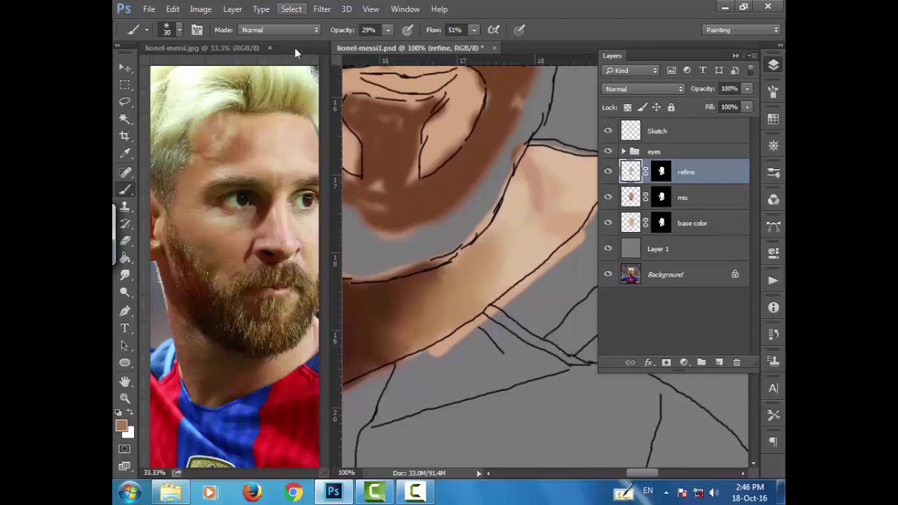
drag(341, 31, 331, 31)
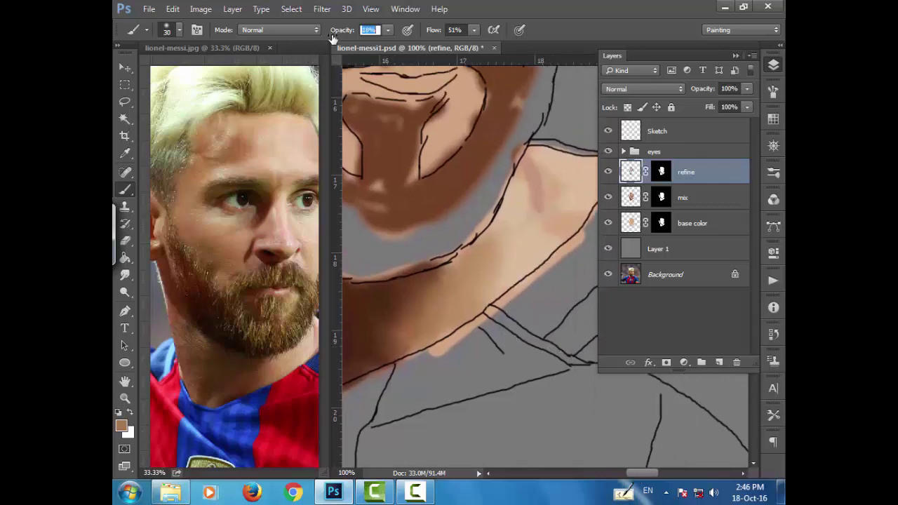
alt+click(441, 278)
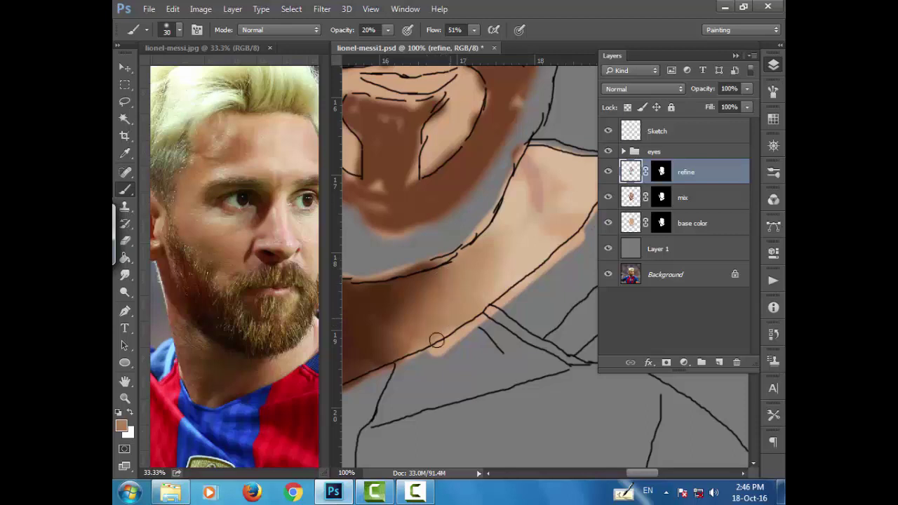
alt+click(486, 259)
alt+click(530, 237)
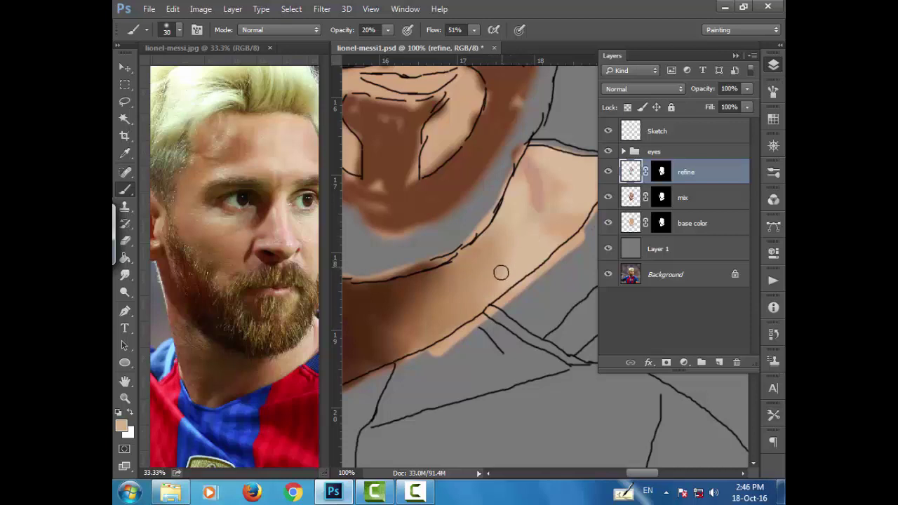
alt+click(516, 202)
alt+click(486, 258)
drag(630, 474, 637, 474)
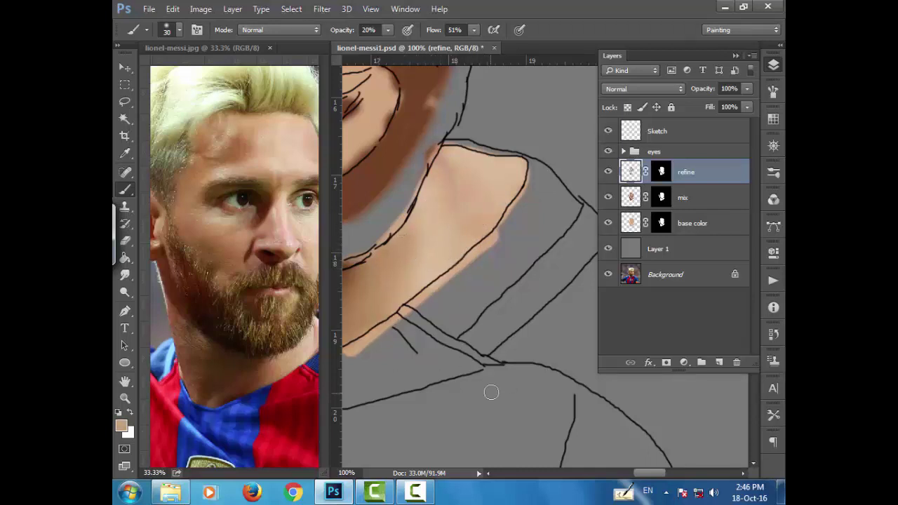
Zoom out and compare the portrait against the reference photo.
scroll(586, 440, down, 2)
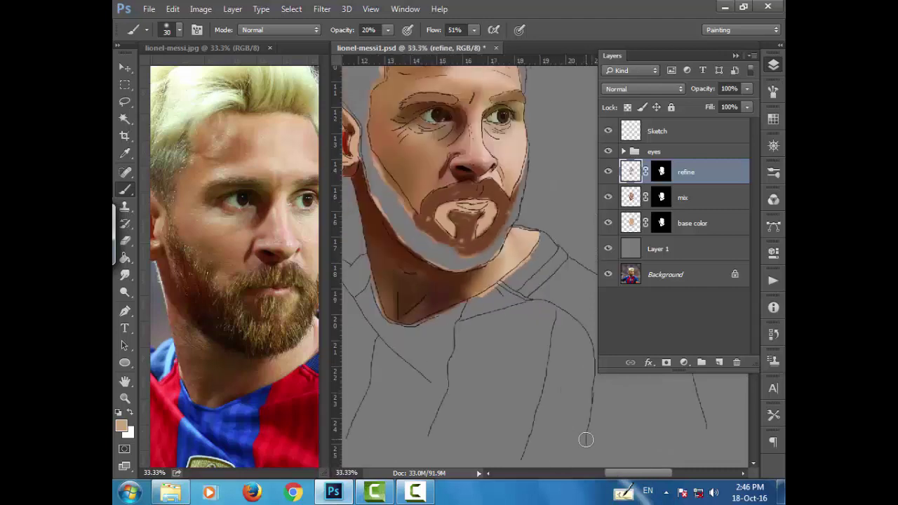
scroll(586, 440, down, 2)
scroll(586, 440, up, 1)
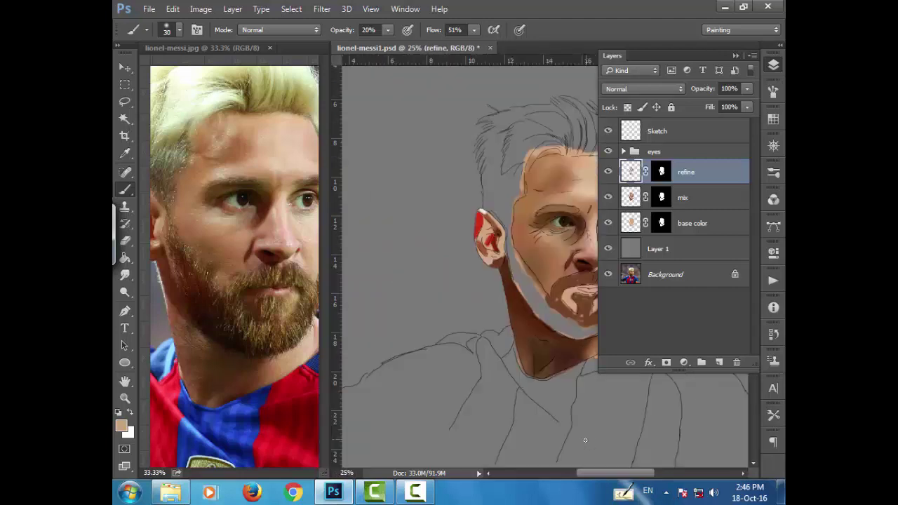
scroll(585, 439, down, 1)
drag(624, 475, 634, 477)
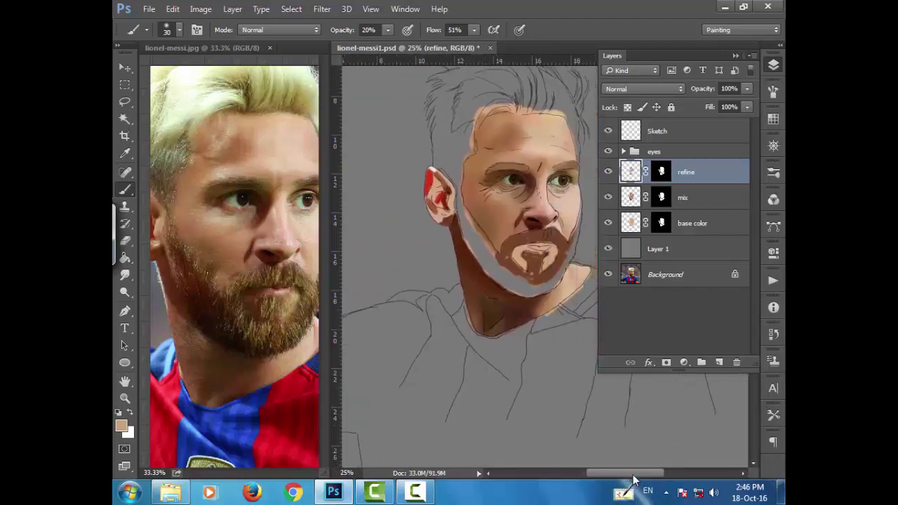
click(273, 318)
scroll(276, 365, down, 1)
drag(247, 475, 254, 477)
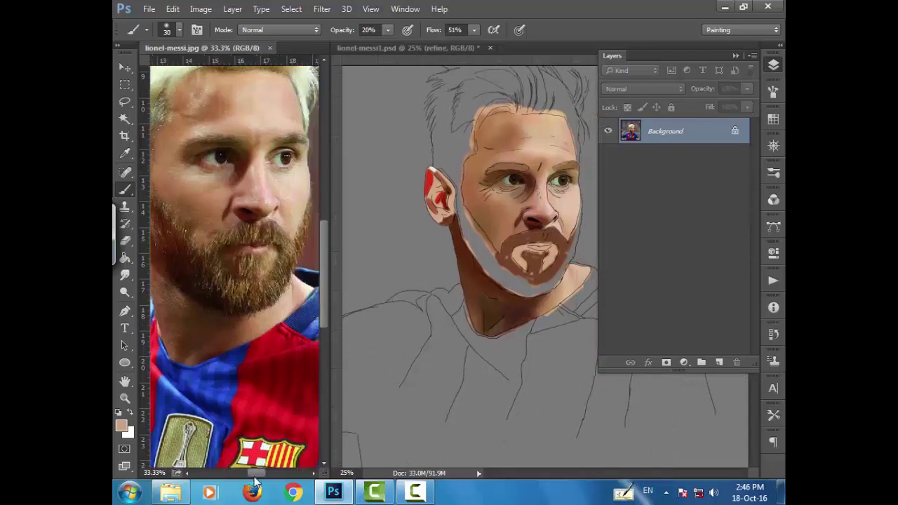
click(445, 289)
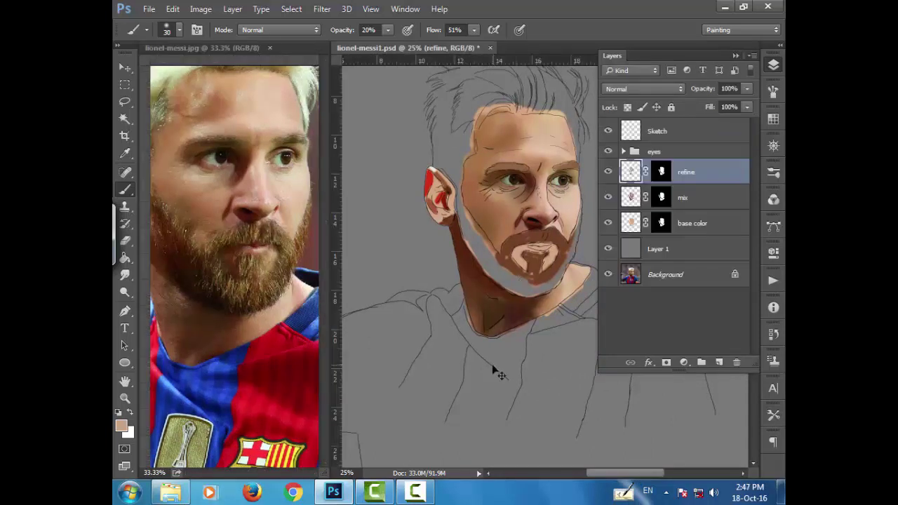
Zoom the painting to 33.3%, pick dark brown from the beard shadow and shrink the brush.
key(ctrl+plus)
key(ctrl+plus)
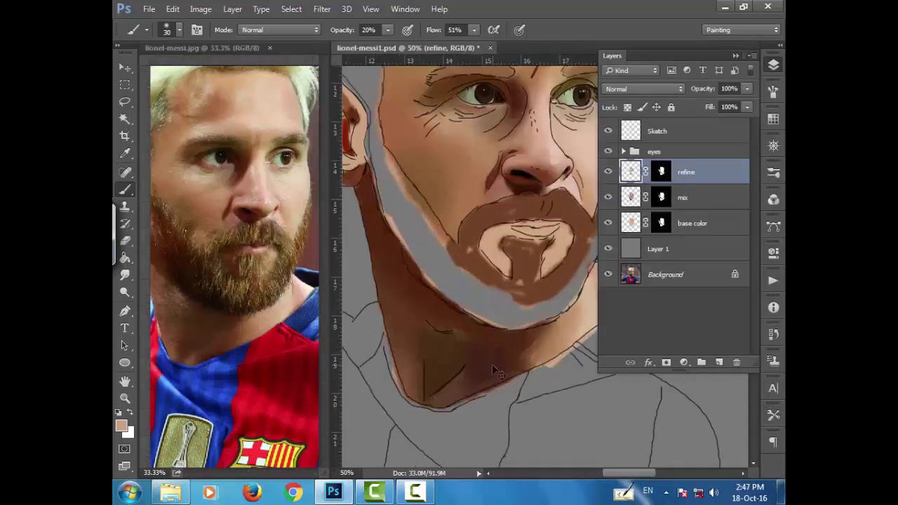
scroll(463, 365, down, 2)
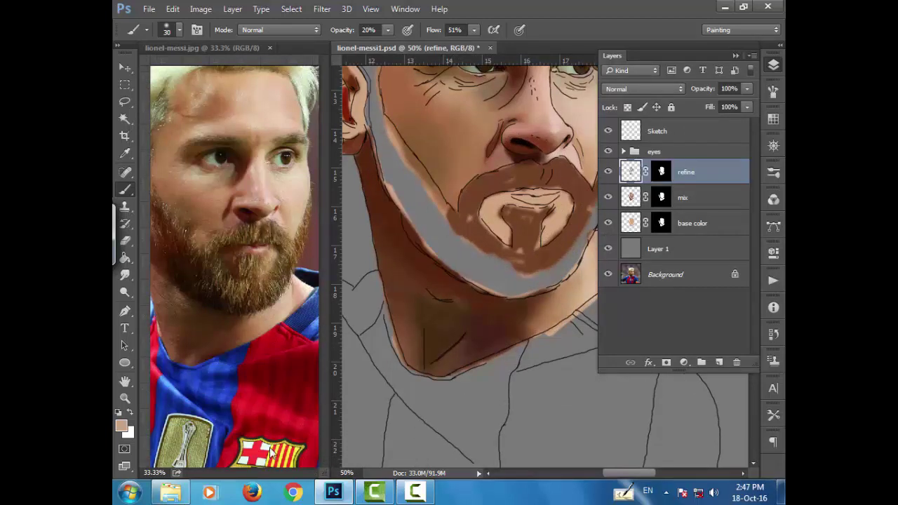
alt+click(456, 301)
key(bracketleft)
Sample a lighter brown from the beard and pan across the reference photo.
alt+click(184, 295)
drag(622, 473, 617, 472)
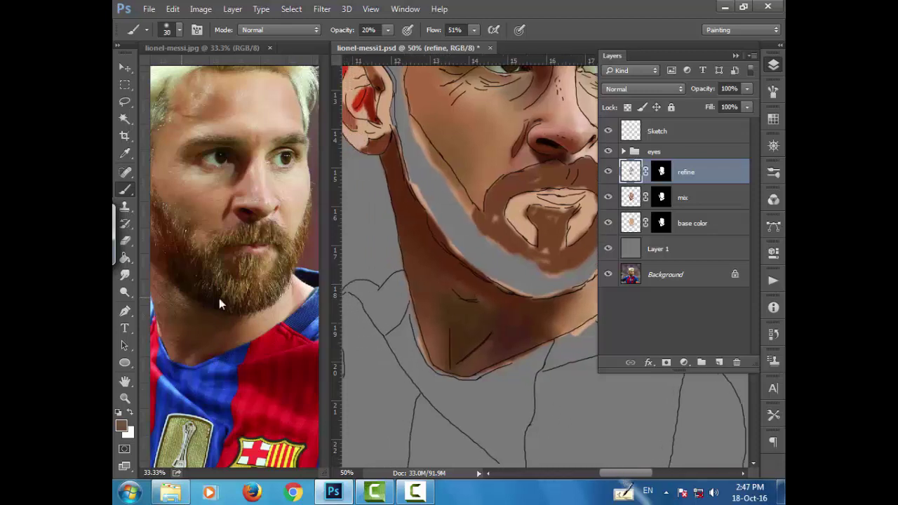
click(168, 318)
drag(259, 472, 253, 472)
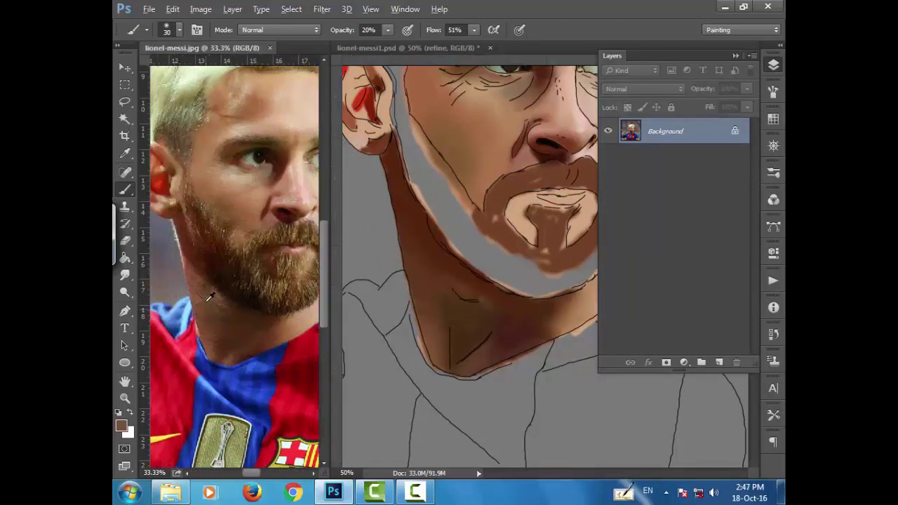
click(437, 277)
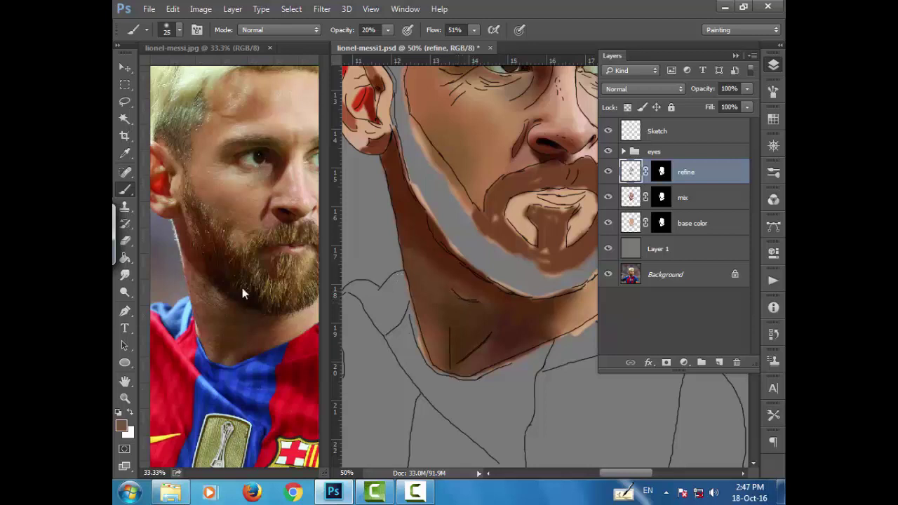
Sample a light beige at the beard edge and hide the Sketch line-art layer.
alt+click(180, 241)
key(alt)
alt+click(177, 234)
click(607, 130)
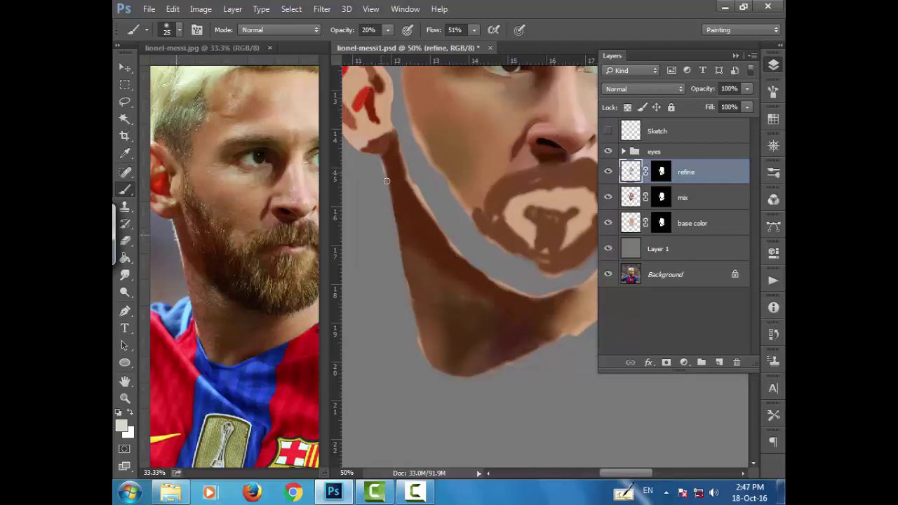
Lighten the neck edge with a faint stroke and darken the jaw edge with sampled brown.
drag(386, 181, 390, 193)
alt+click(394, 170)
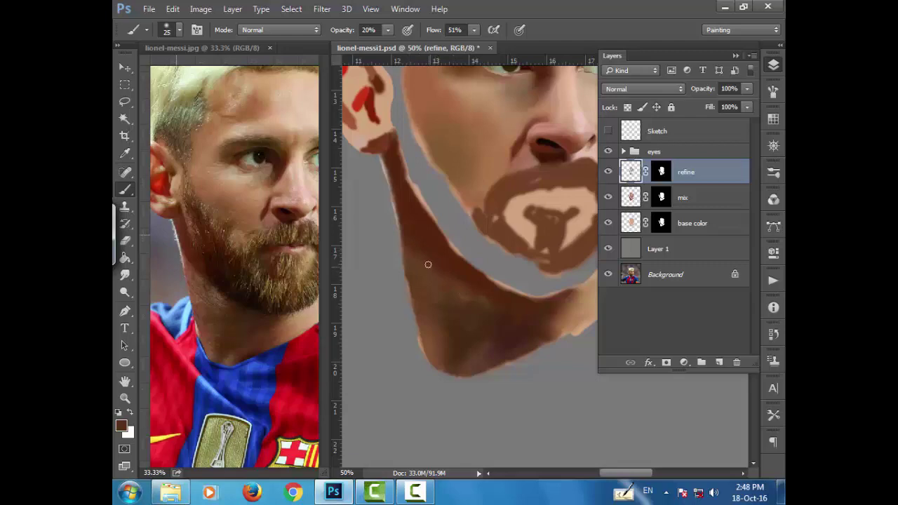
drag(456, 277, 462, 268)
Soften the chin with a lighter brown, then pick #774f32 to deepen the neck shadow.
click(120, 425)
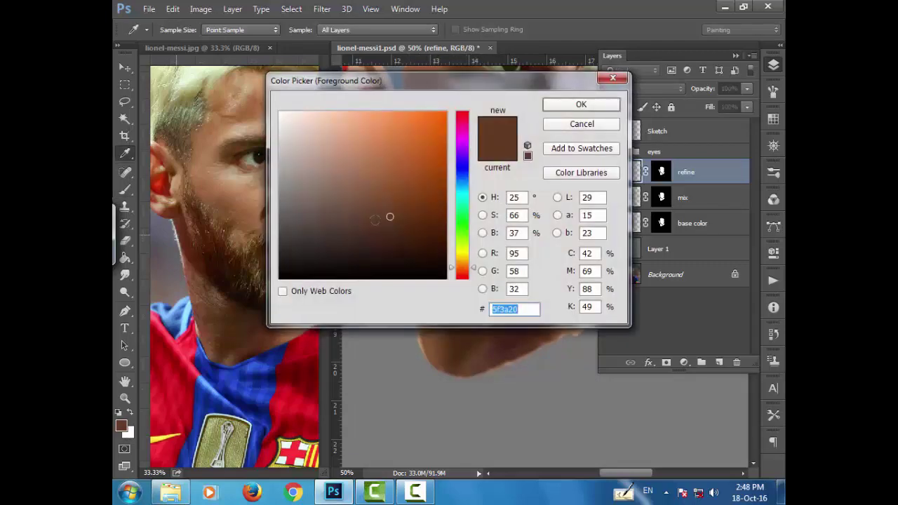
click(383, 203)
click(581, 103)
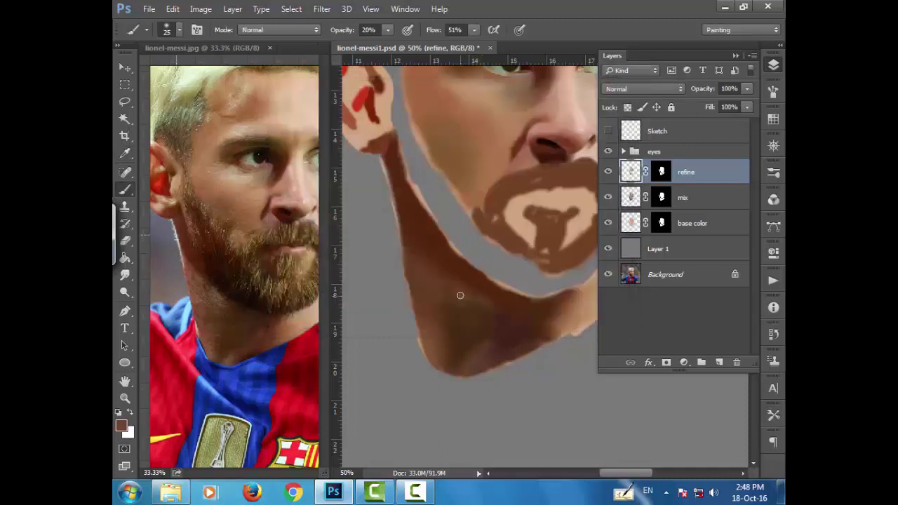
drag(460, 295, 470, 301)
scroll(477, 316, down, 1)
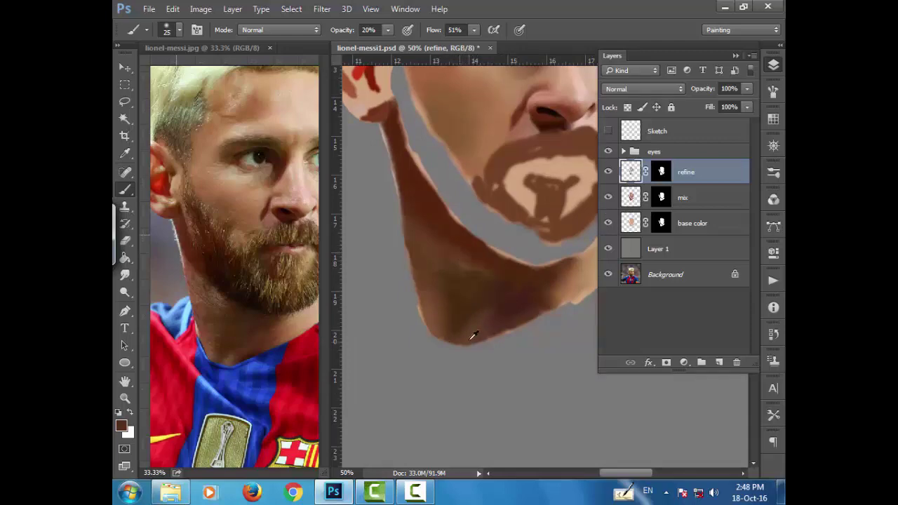
click(120, 426)
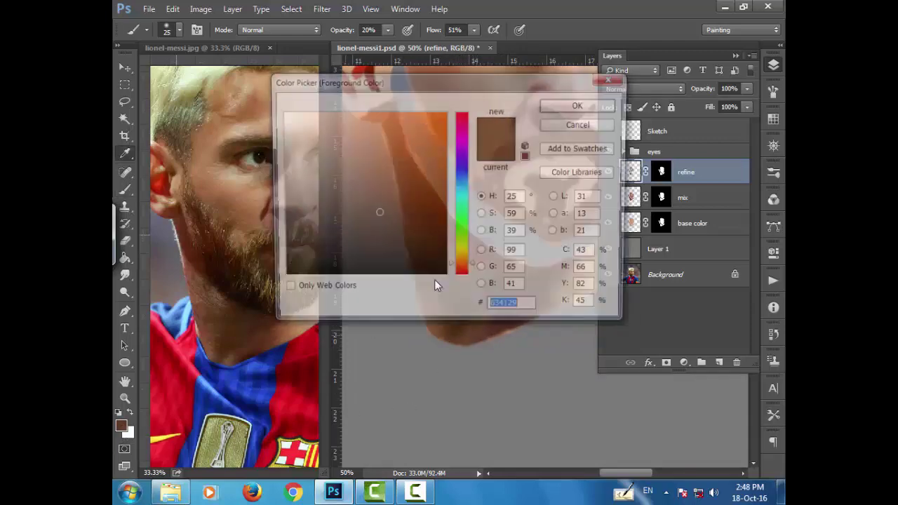
click(580, 104)
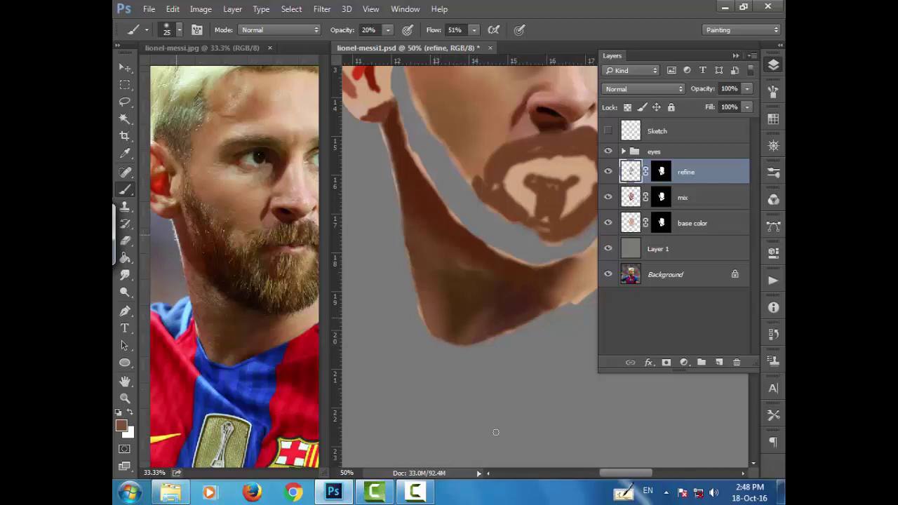
drag(621, 473, 632, 473)
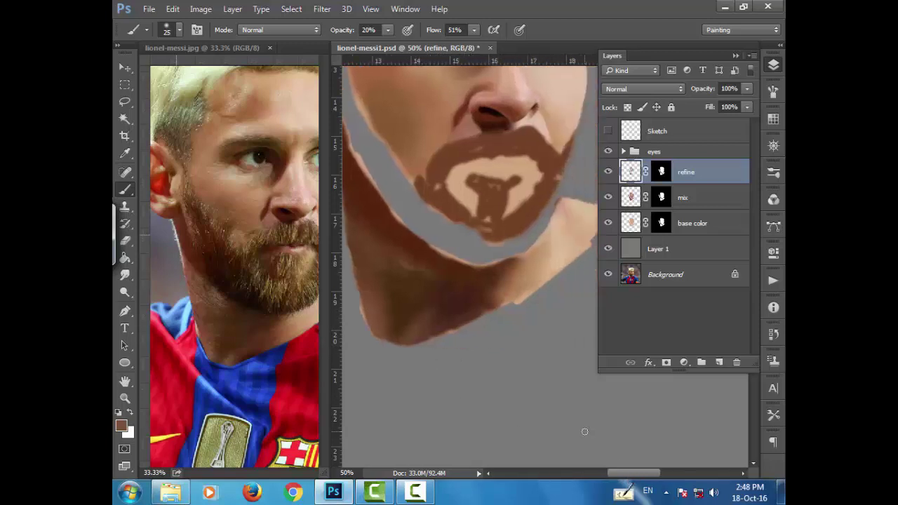
Toggle the refine layer's visibility to compare the face before and after.
scroll(584, 431, down, 1)
scroll(584, 431, down, 2)
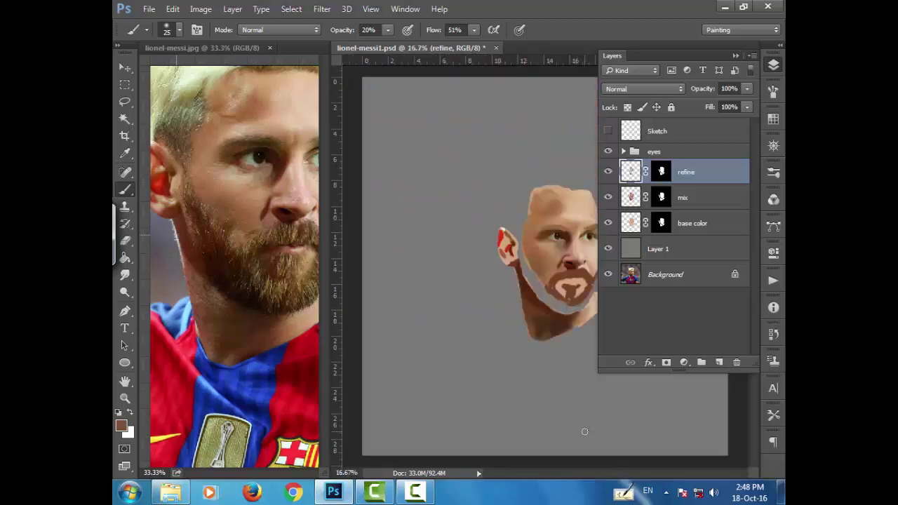
scroll(561, 407, up, 1)
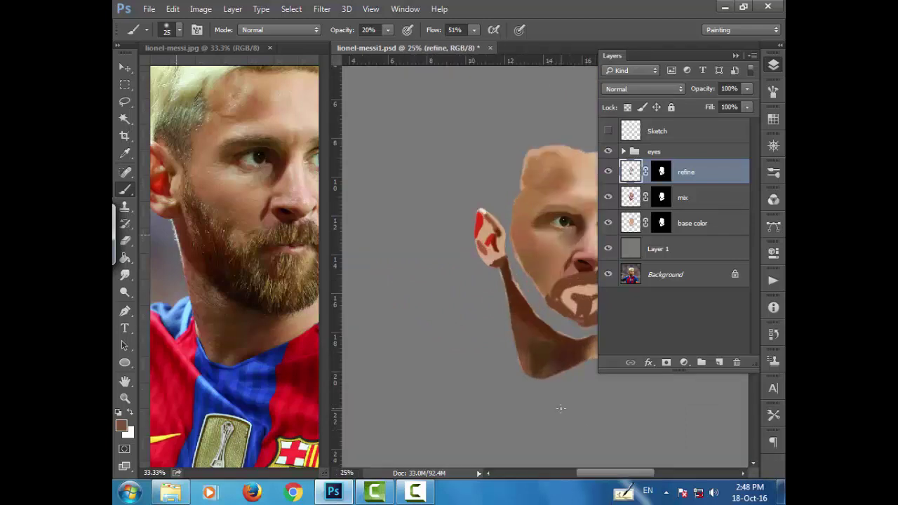
drag(610, 476, 628, 468)
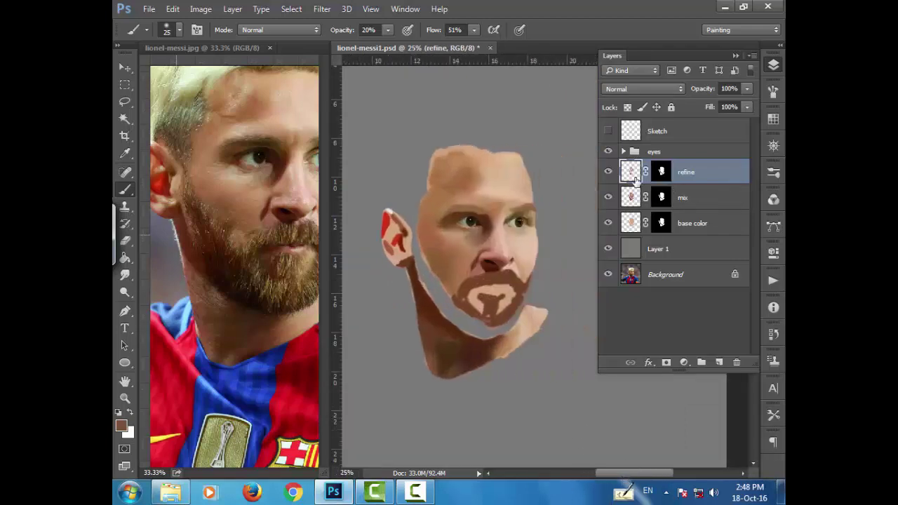
click(608, 172)
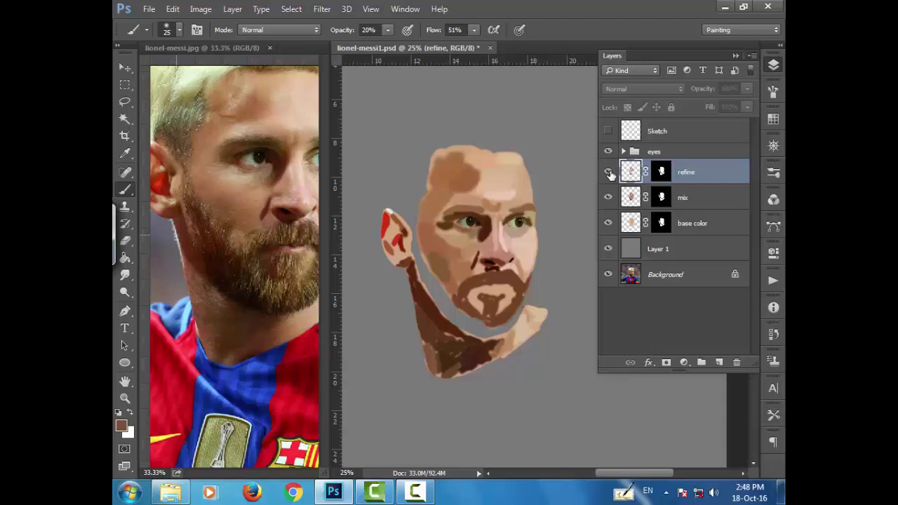
click(608, 171)
click(608, 172)
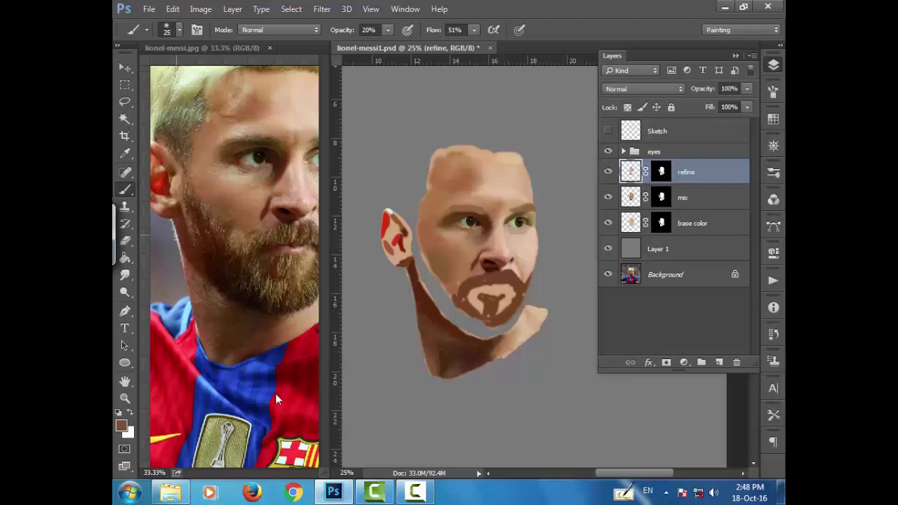
Sample a light peach skin tone from the reference photo and return to the portrait file.
click(225, 49)
key(ctrl+minus)
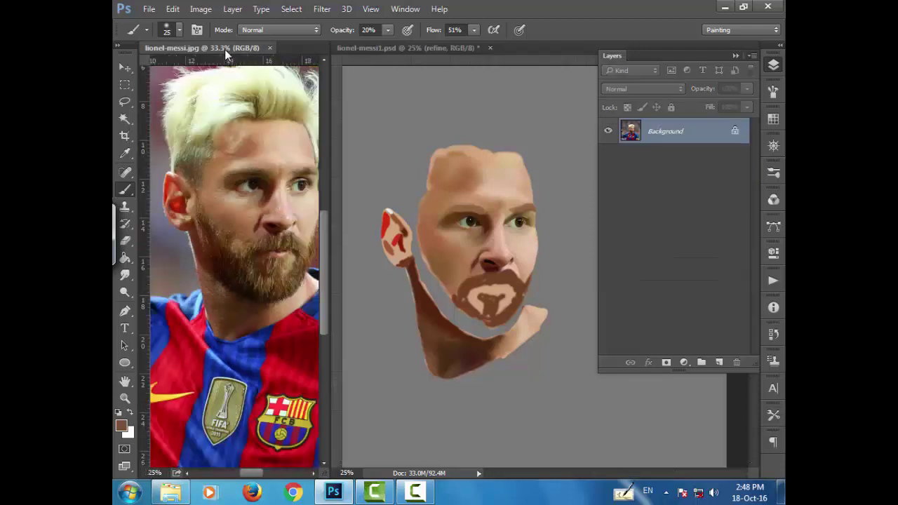
scroll(209, 295, up, 3)
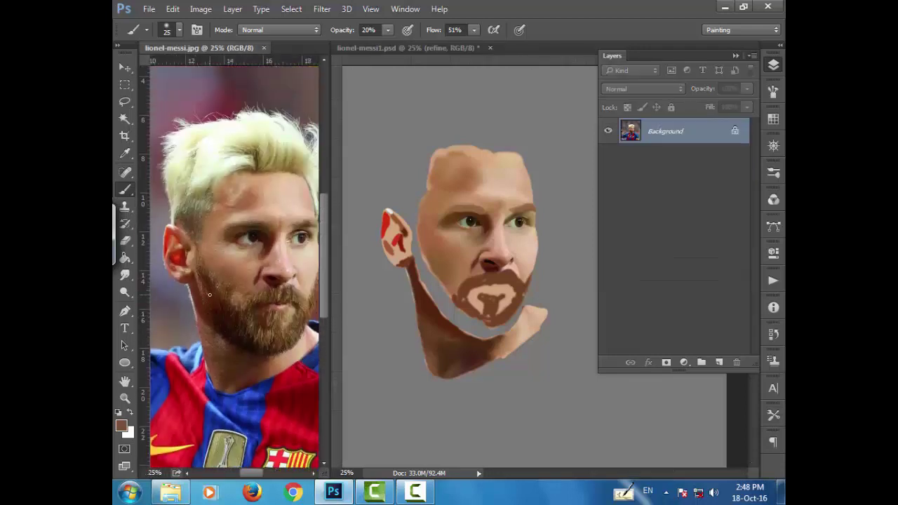
scroll(212, 295, down, 1)
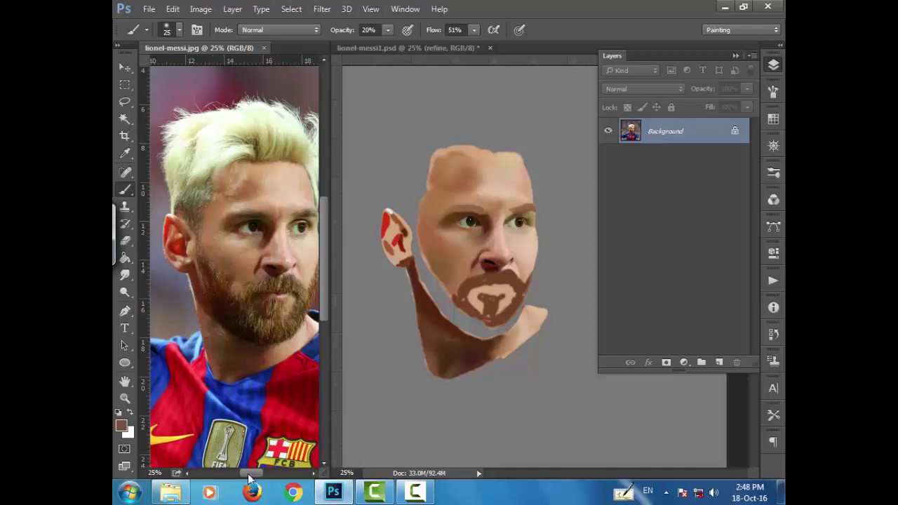
drag(249, 475, 261, 475)
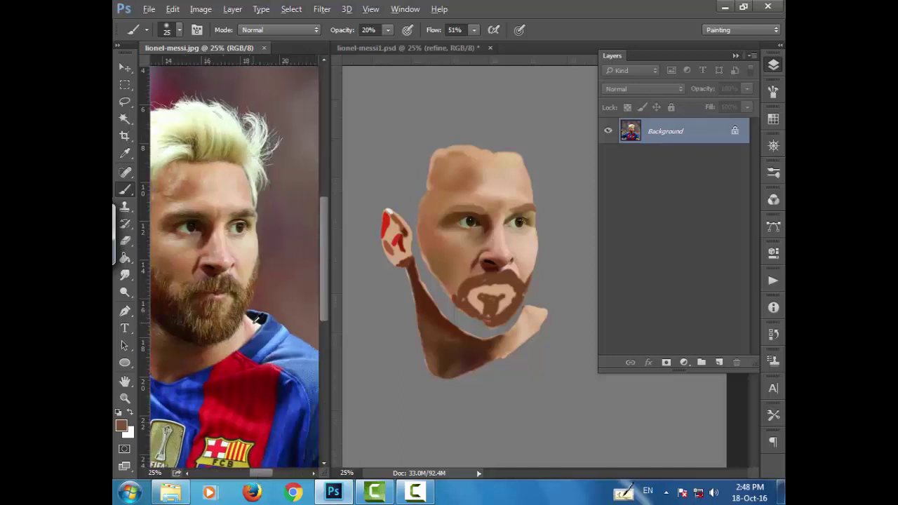
alt+click(203, 175)
click(544, 317)
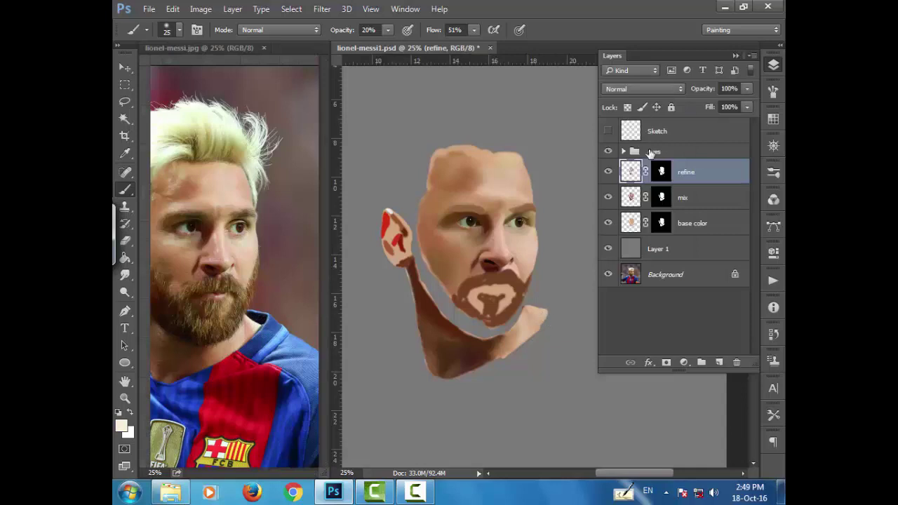
Show the Sketch layer and soften the skin along the jaw and neck near the collar.
click(608, 132)
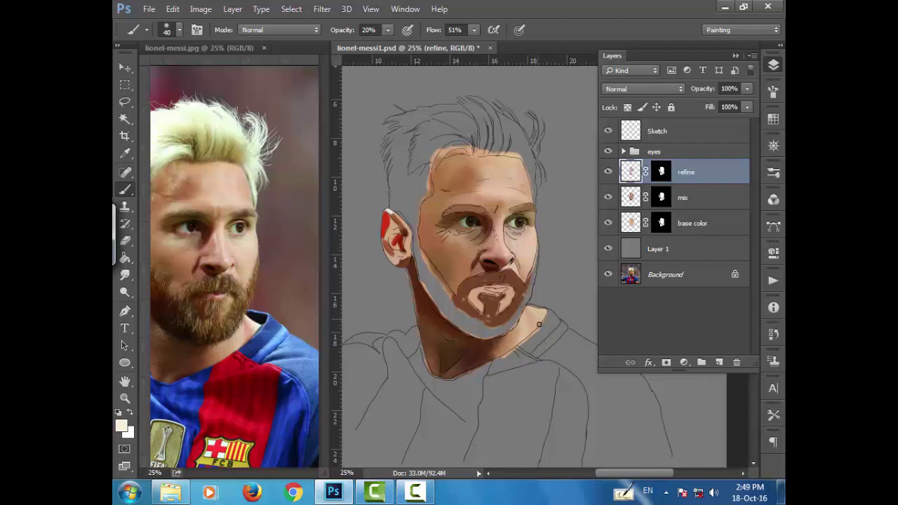
drag(527, 317, 547, 325)
scroll(550, 341, up, 2)
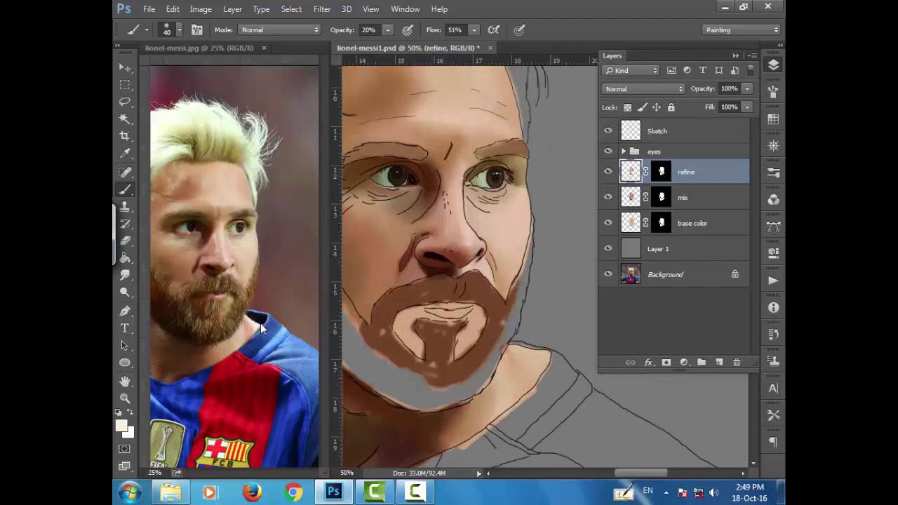
mouse_move(565, 381)
mouse_down()
mouse_move(531, 373)
mouse_move(517, 348)
mouse_move(525, 364)
mouse_move(505, 362)
mouse_move(515, 353)
mouse_move(535, 367)
mouse_move(517, 363)
mouse_move(523, 381)
mouse_up()
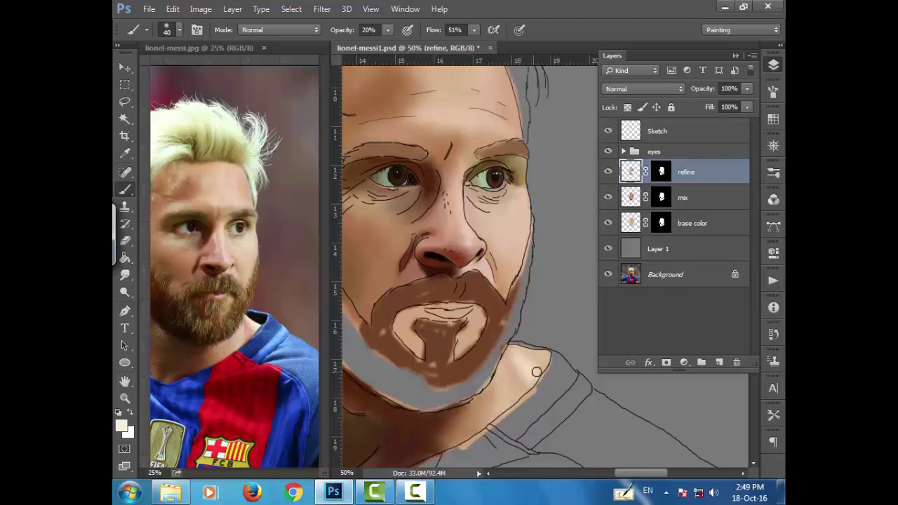
scroll(533, 386, down, 2)
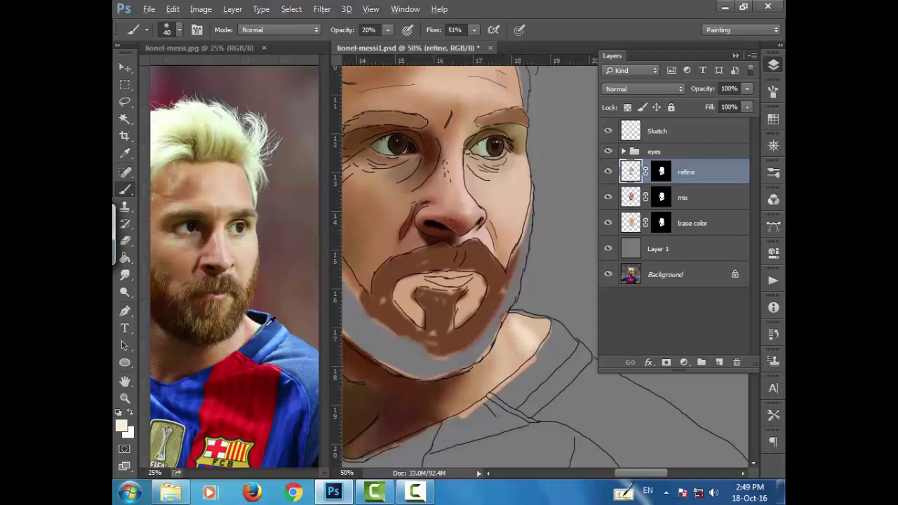
Sample tan and lighter neck tones, then brush the lighter tone onto the neck.
alt+click(243, 339)
key(alt)
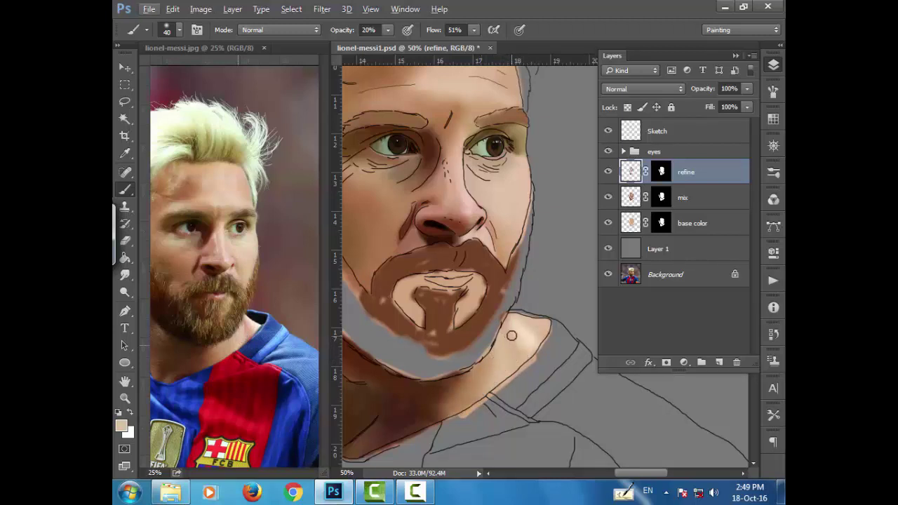
alt+click(511, 336)
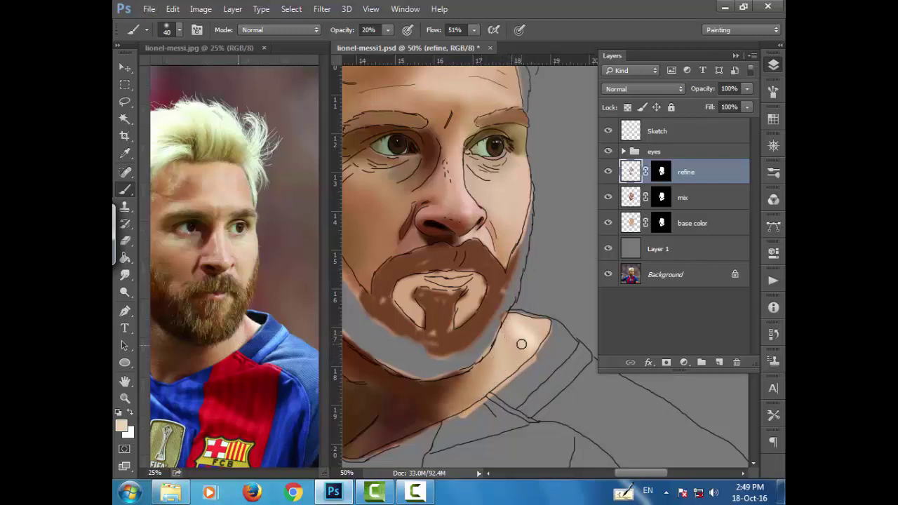
alt+click(510, 328)
alt+click(522, 345)
drag(515, 327, 527, 335)
Zoom to 33.3% and turn off the Sketch layer so only the painted face, beard and neck show.
key(ctrl+minus)
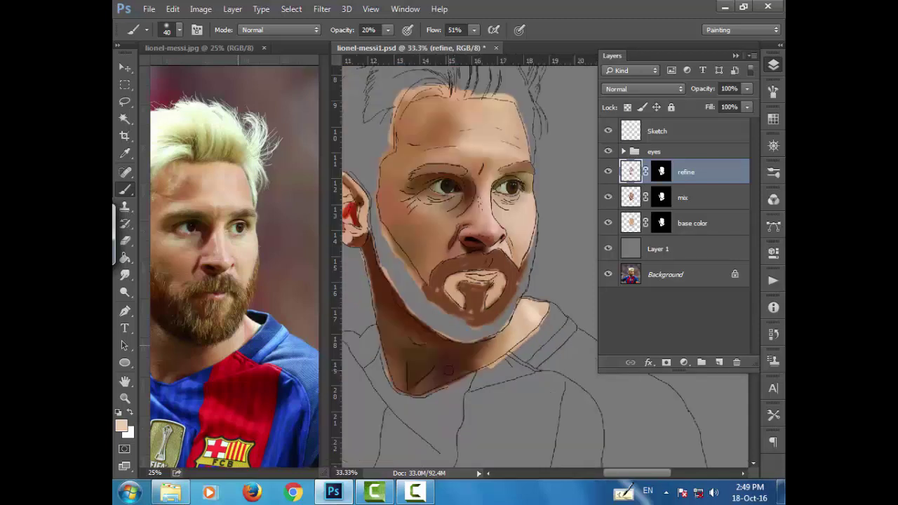
key(ctrl+minus)
key(ctrl+minus)
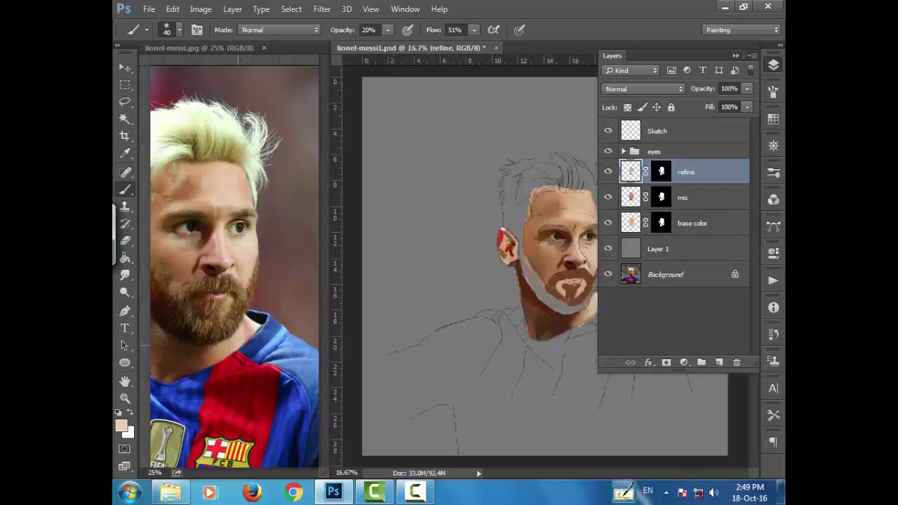
click(611, 54)
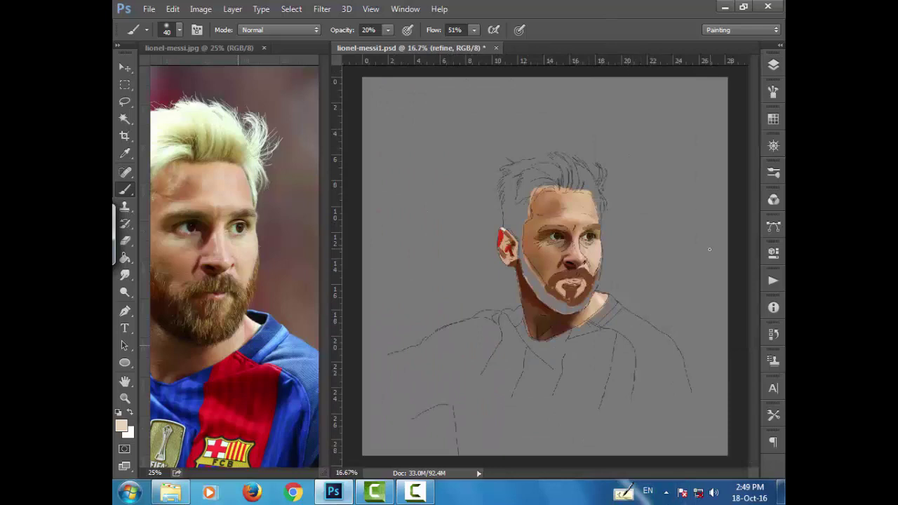
key(ctrl+plus)
key(ctrl+plus)
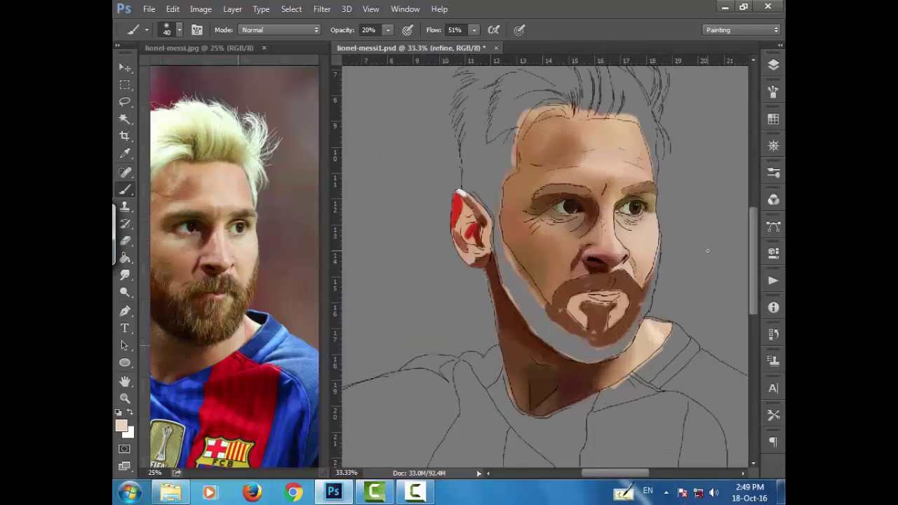
drag(623, 472, 640, 472)
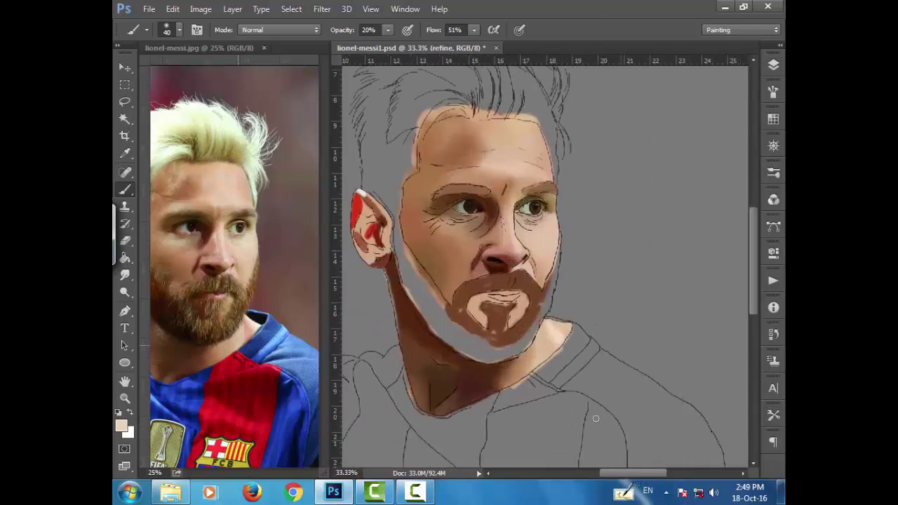
scroll(581, 405, up, 1)
scroll(621, 332, down, 2)
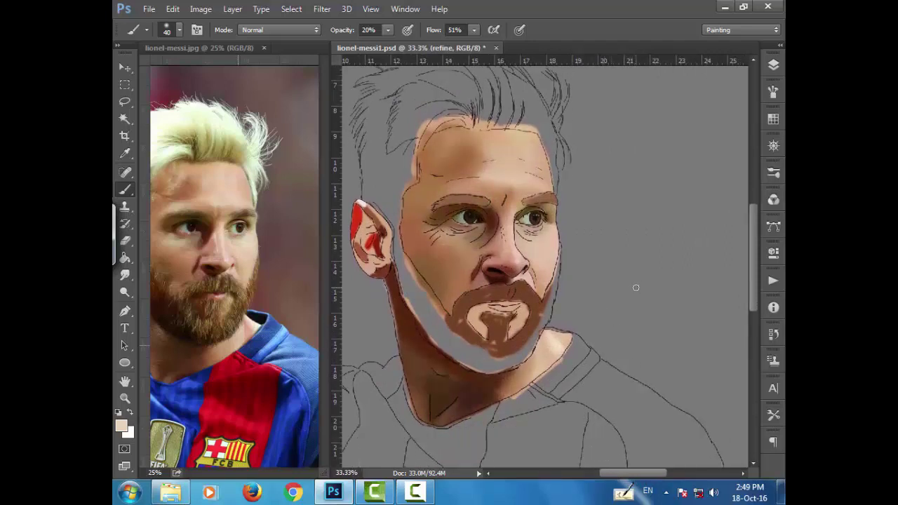
click(773, 65)
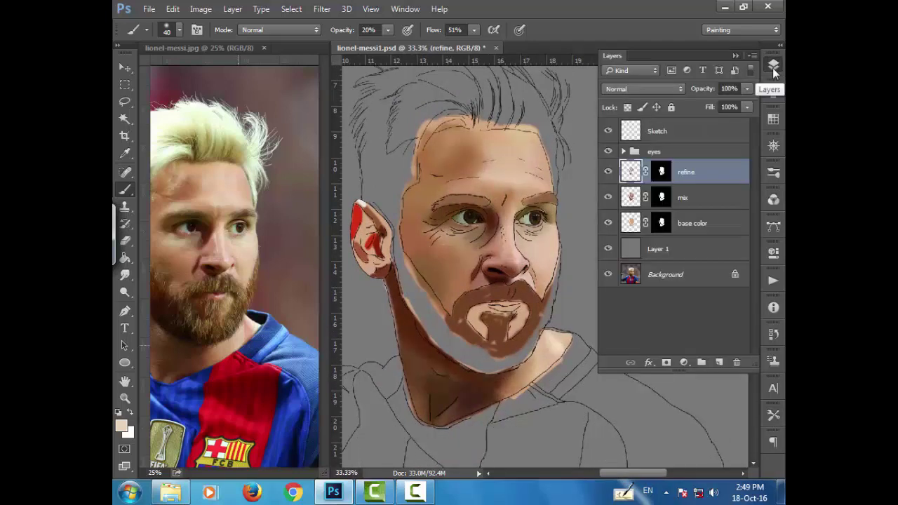
click(772, 67)
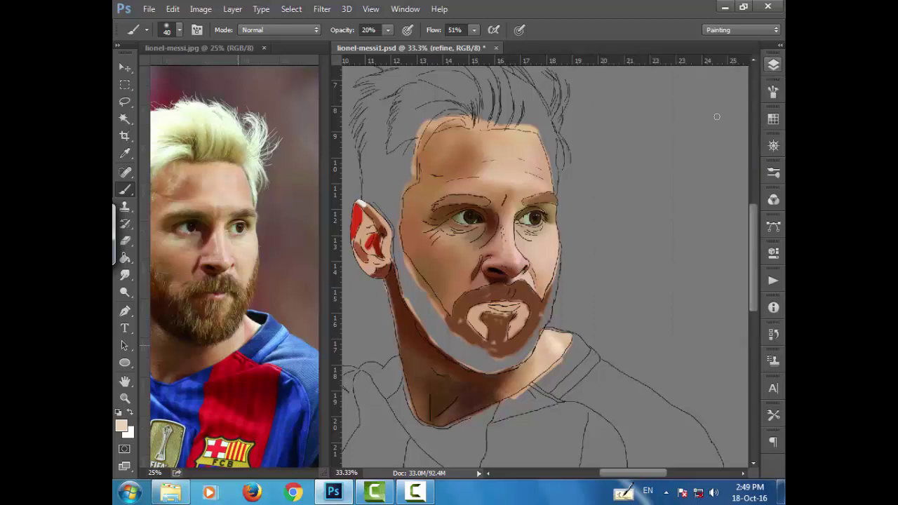
click(773, 65)
click(608, 130)
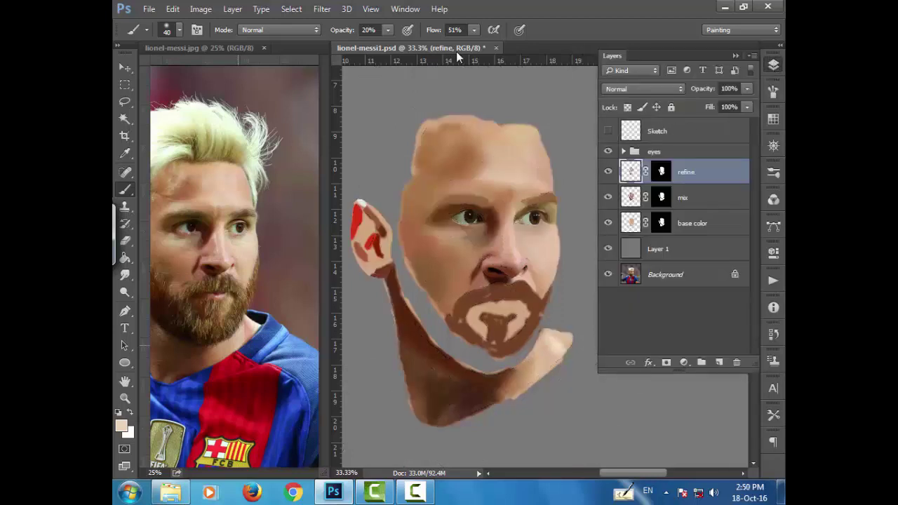
click(606, 53)
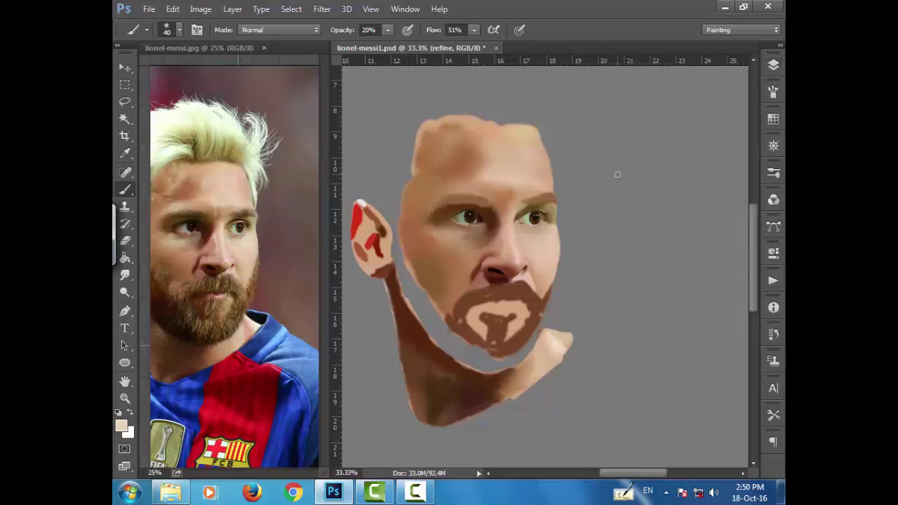